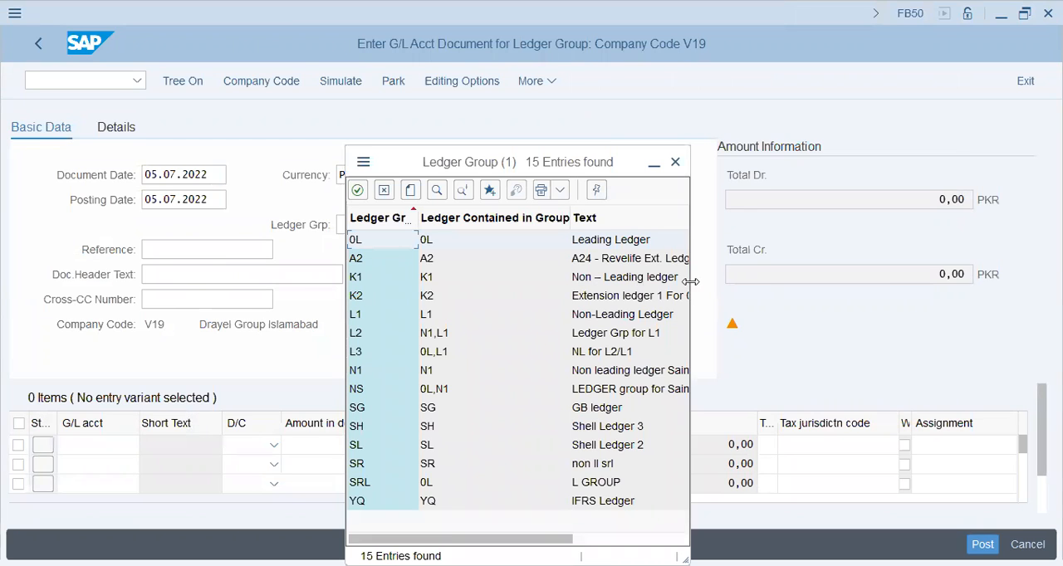
# - Choose ledger group SG (GB ledger) for the G/L document from the list of ledger groups
pyautogui.moveTo(690, 282); pyautogui.dragTo(880, 284)
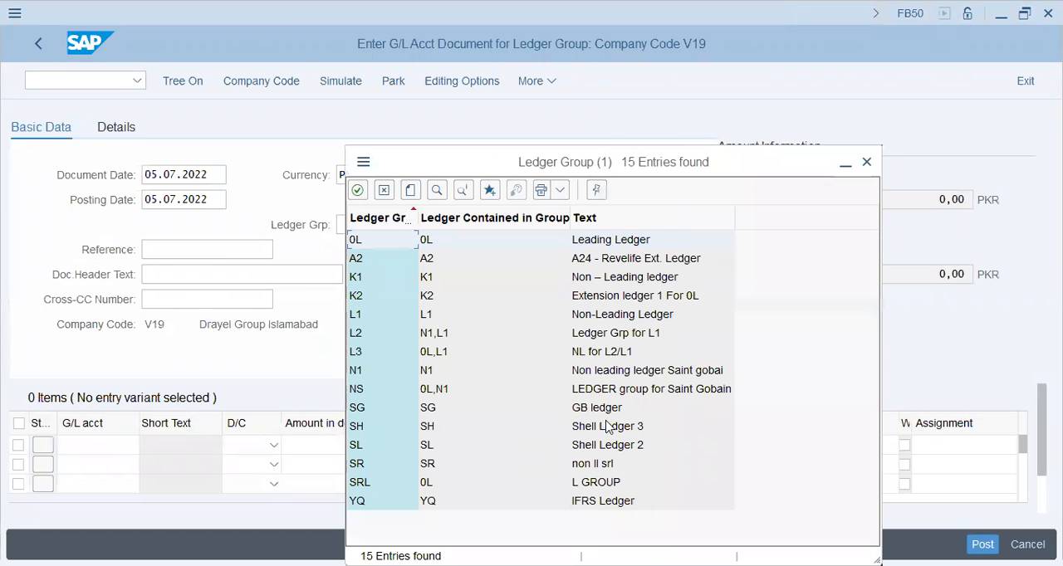
pyautogui.click(609, 505)
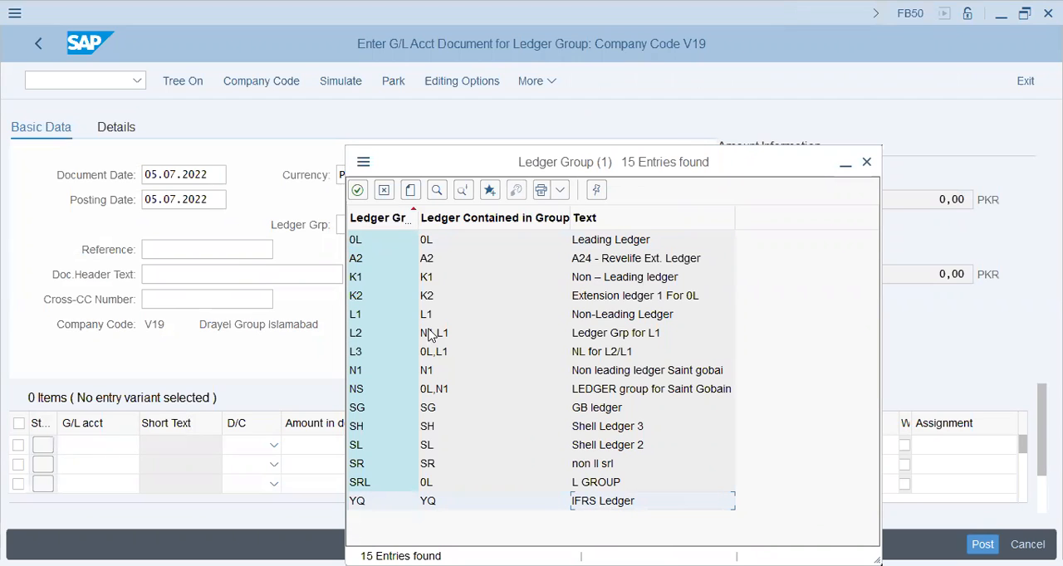
pyautogui.click(602, 336)
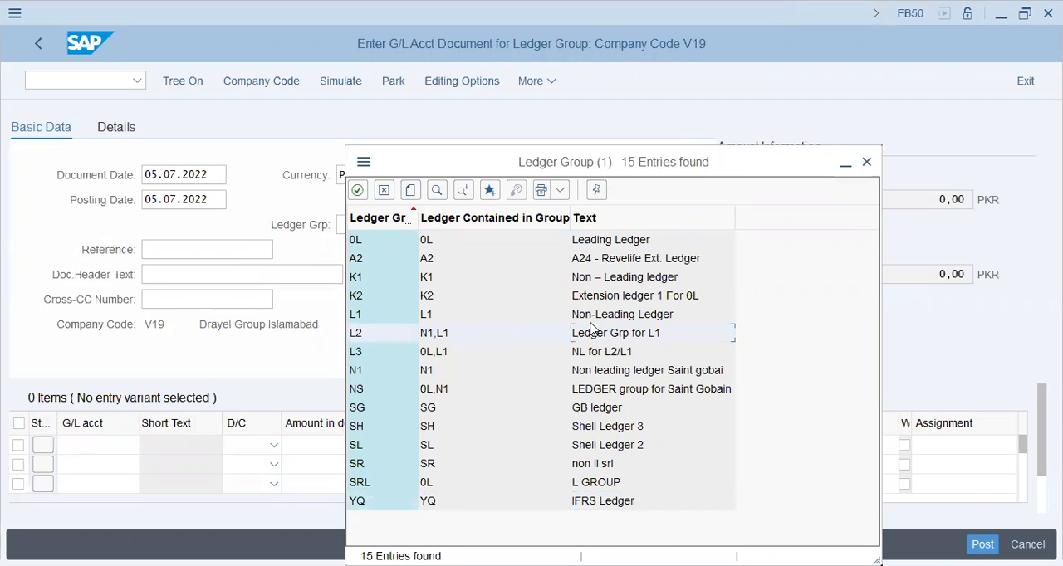
pyautogui.click(592, 317)
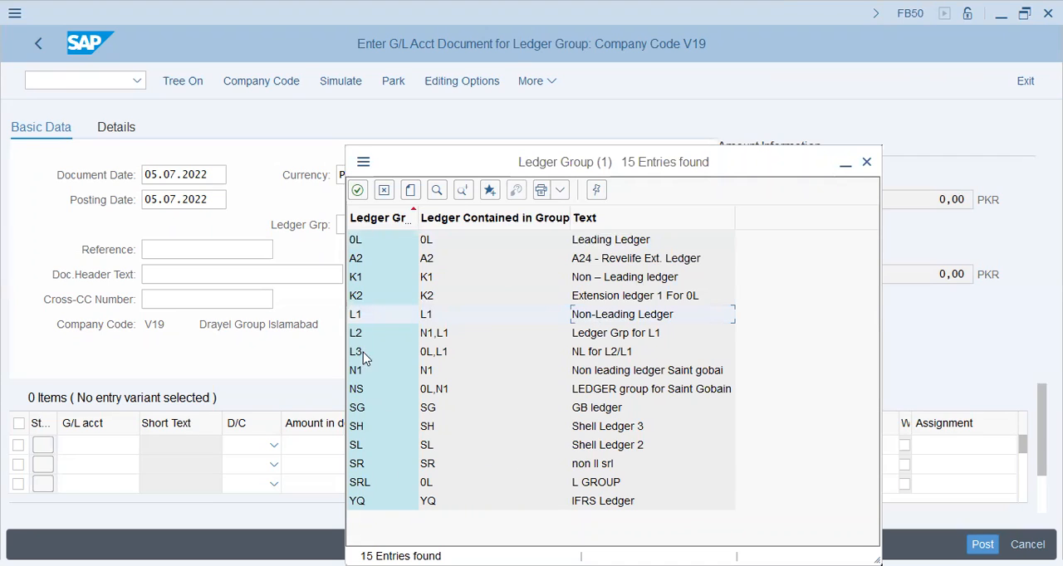
pyautogui.doubleClick(607, 407)
# - Enter "GB Ledger Entry" as the document's reference
pyautogui.click(214, 246)
pyautogui.write('GB Ledger Entry')
pyautogui.press('Tab')
pyautogui.press('Tab')
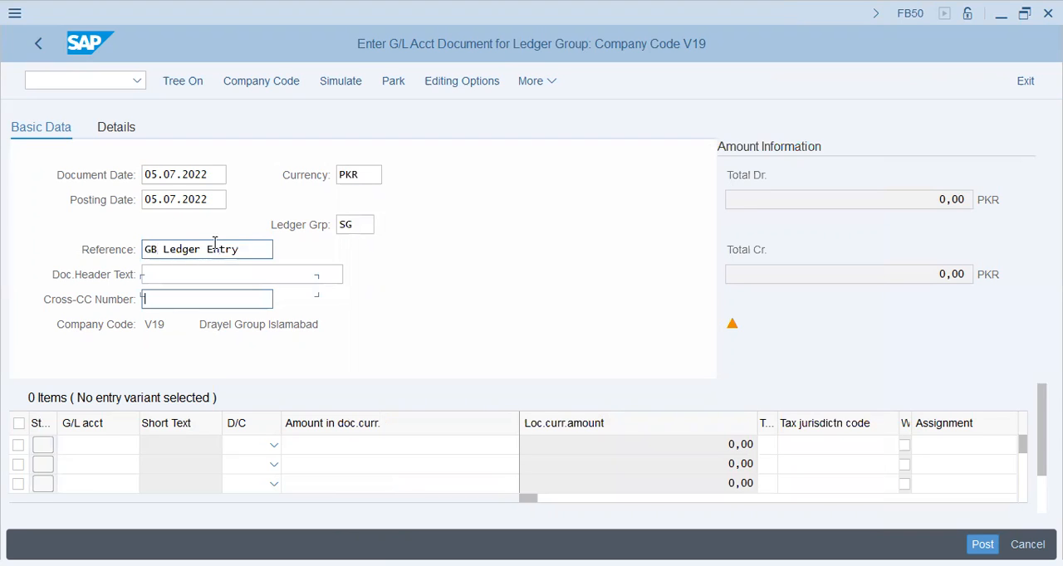
# - Fill in the document header text as "Exp---2---Cash/800", reusing and adapting an earlier entry
pyautogui.hotkey('shift', 'Tab')
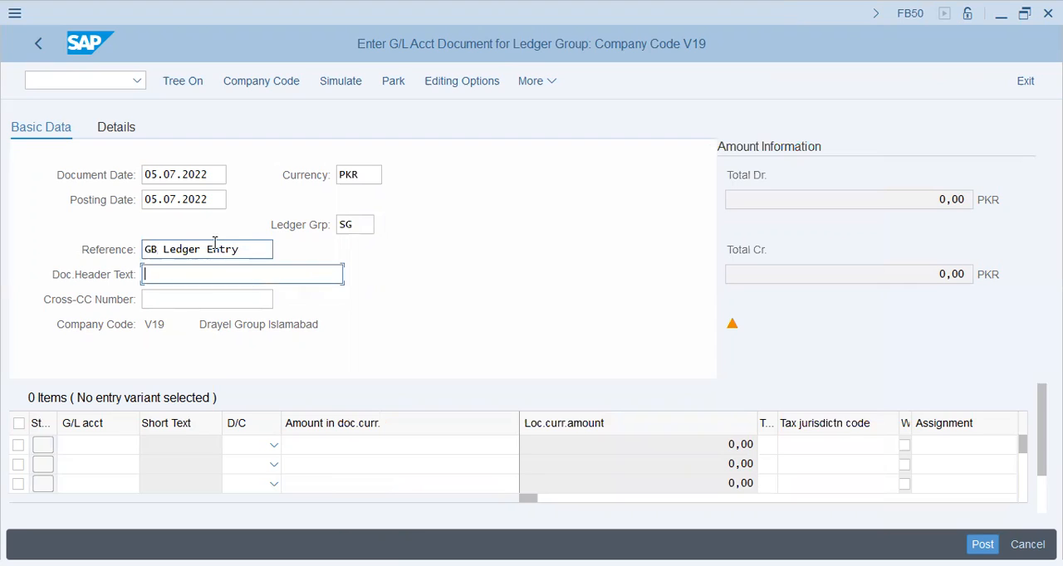
pyautogui.press('Down')
pyautogui.press('Down')
pyautogui.press('Return')
pyautogui.hotkey('shift', 'Left')
pyautogui.hotkey('shift', 'Left')
pyautogui.hotkey('shift', 'Left')
pyautogui.hotkey('shift', 'Left')
pyautogui.hotkey('shift', 'Left')
pyautogui.press('BackSpace')
pyautogui.press('BackSpace')
pyautogui.write('800')
pyautogui.press('Tab')
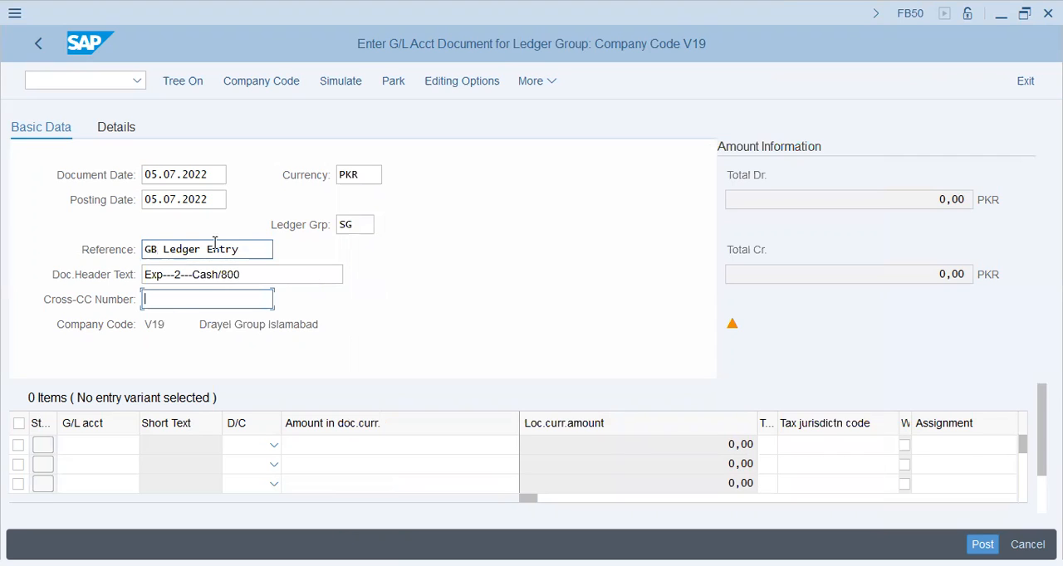
# - Enter G/L account 30201 in the first line item and 40000 in the second
pyautogui.hotkey('shift', 'Tab')
pyautogui.hotkey('shift', 'Tab')
pyautogui.hotkey('shift', 'Tab')
pyautogui.hotkey('shift', 'Tab')
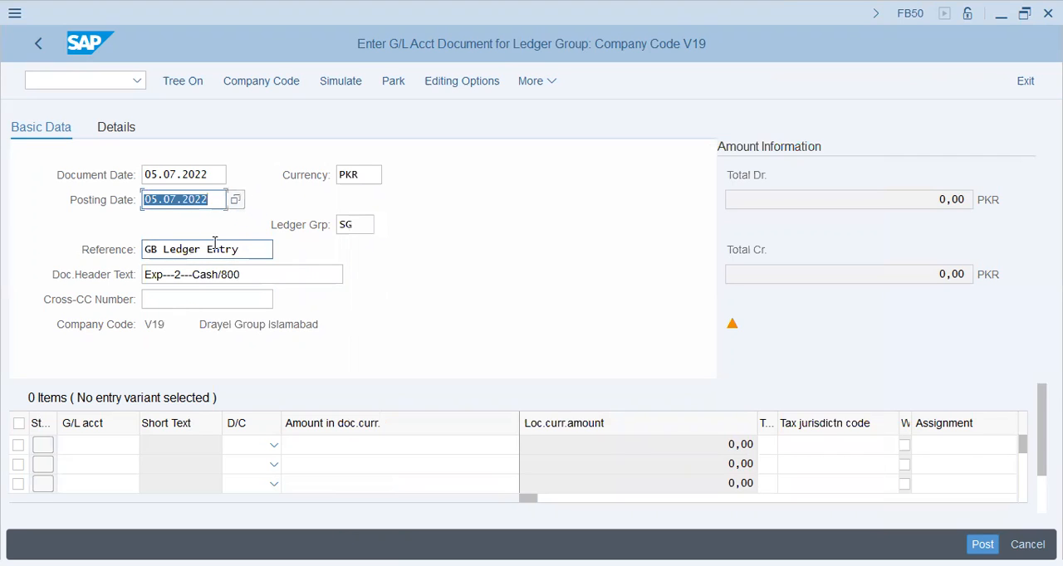
pyautogui.hotkey('shift', 'Tab')
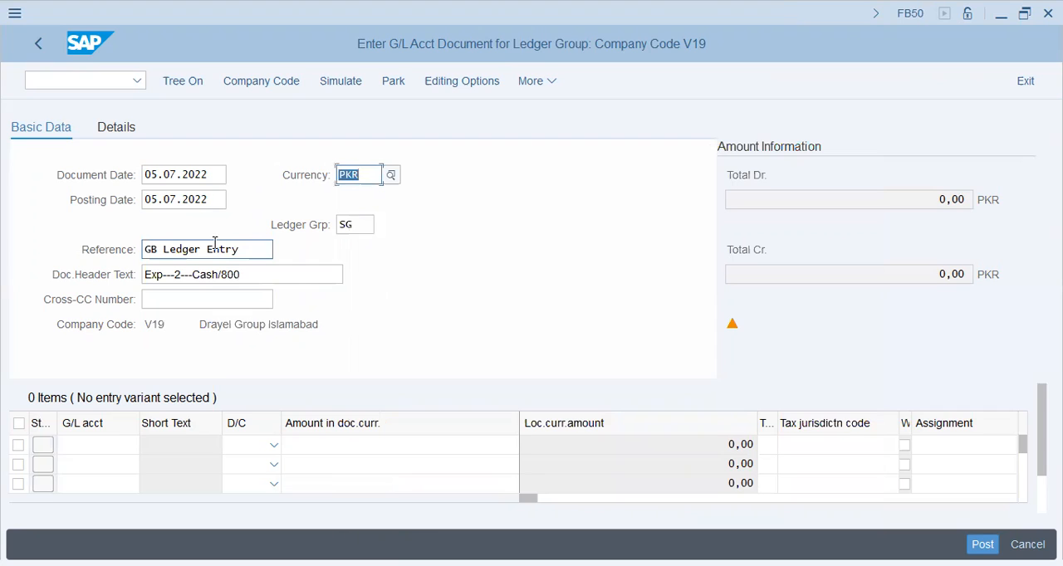
pyautogui.press('Tab')
pyautogui.press('Tab')
pyautogui.press('Tab')
pyautogui.press('Tab')
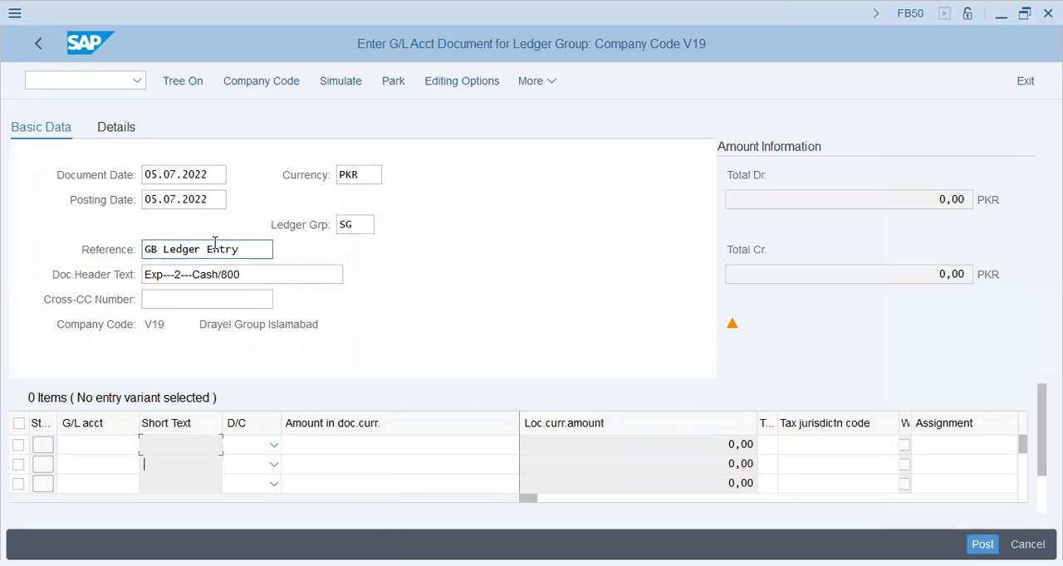
pyautogui.press('Left')
pyautogui.press('Up')
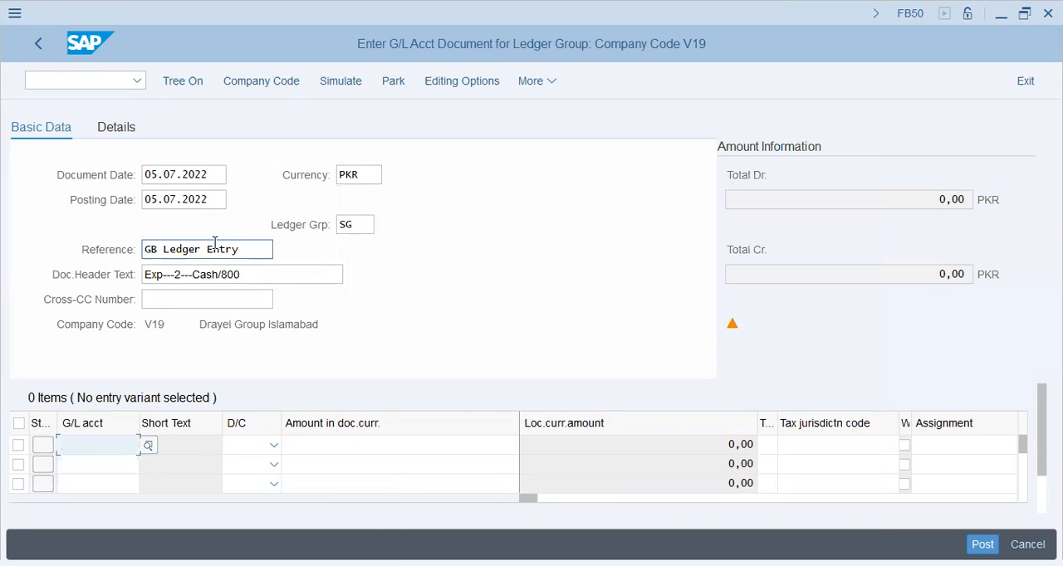
pyautogui.press('Down')
pyautogui.press('Down')
pyautogui.press('Return')
pyautogui.press('Down')
# - Set the debit/credit indicator to Credit for the first line item and Debit for the second
pyautogui.press('Down')
pyautogui.press('Return')
pyautogui.press('Tab')
pyautogui.press('Up')
pyautogui.press('d')
pyautogui.press('Down')
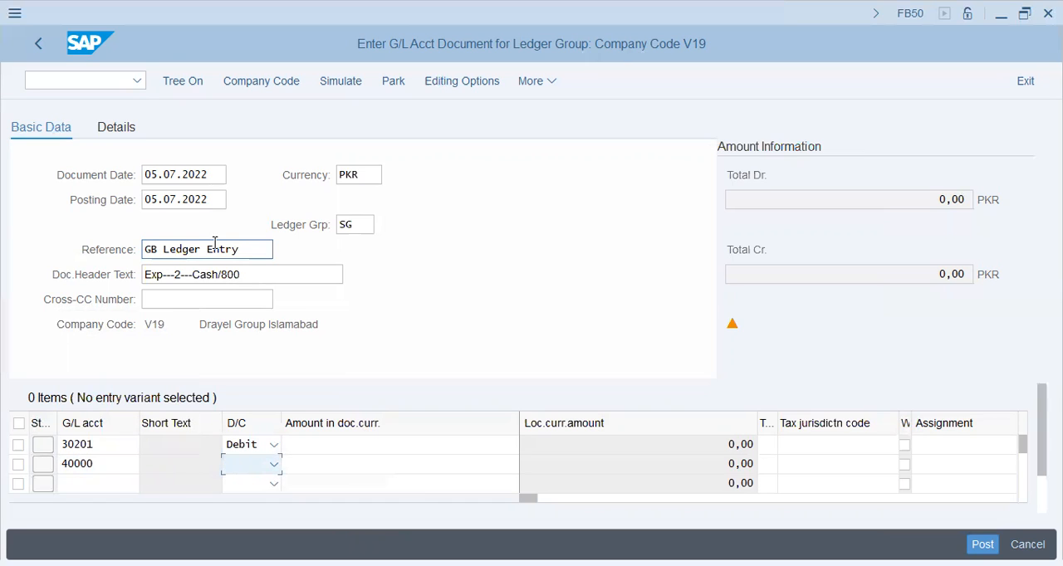
pyautogui.press('Up')
pyautogui.press('c')
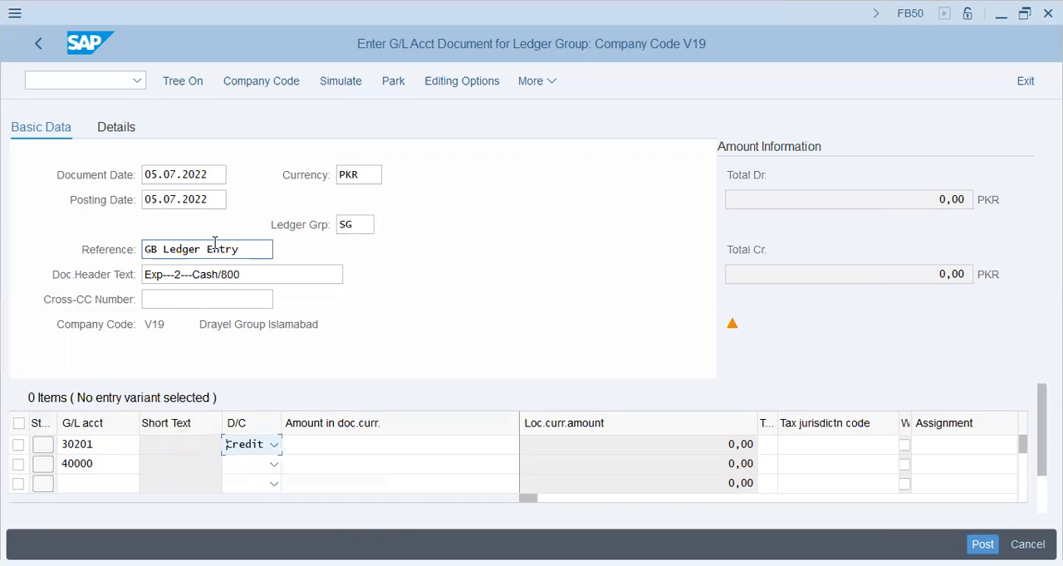
pyautogui.press('Down')
pyautogui.press('c')
pyautogui.press('Up')
pyautogui.press('Down')
pyautogui.press('Up')
pyautogui.press('d')
pyautogui.press('c')
pyautogui.press('Tab')
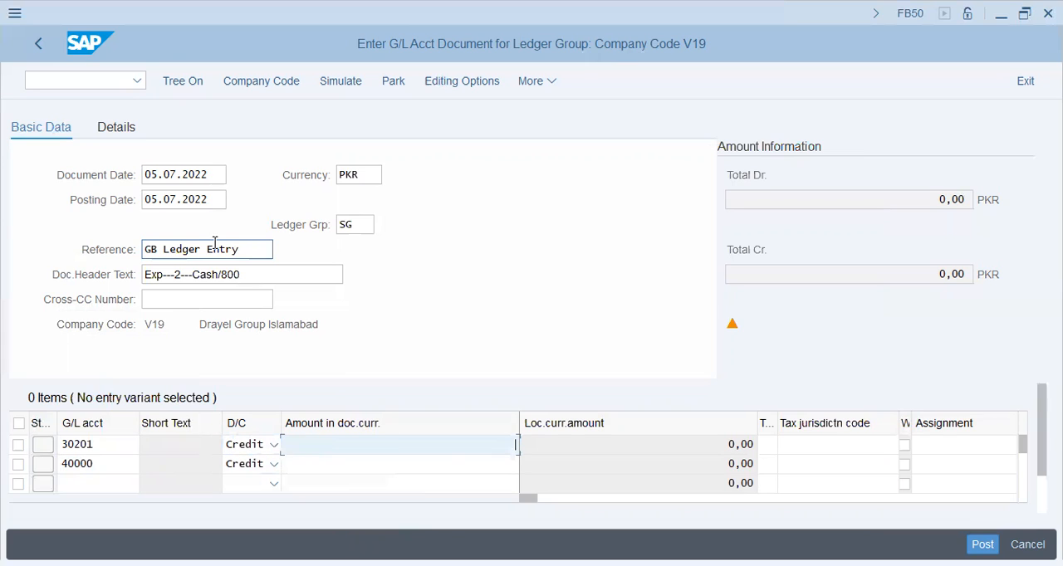
pyautogui.hotkey('shift', 'Tab')
pyautogui.press('Down')
pyautogui.press('d')
# - Enter a document currency amount of 800 in the first line item and * in the second
pyautogui.press('Tab')
pyautogui.press('Up')
pyautogui.write('800')
pyautogui.press('Down')
pyautogui.write('*0')
pyautogui.press('BackSpace')
pyautogui.press('BackSpace')
pyautogui.write('*')
pyautogui.press('Tab')
pyautogui.press('Tab')
pyautogui.press('Tab')
# - Enter "GB Ledger Group/800" as the item text of the first line item
pyautogui.press('Tab')
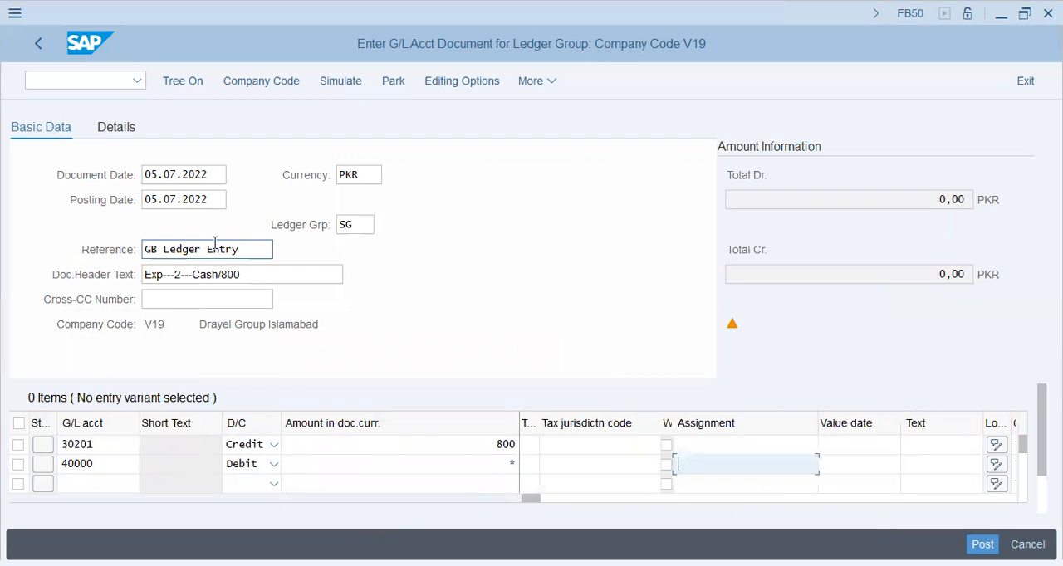
pyautogui.press('Up')
pyautogui.write('IED')
pyautogui.press('BackSpace')
pyautogui.press('BackSpace')
pyautogui.press('BackSpace')
pyautogui.press('Tab')
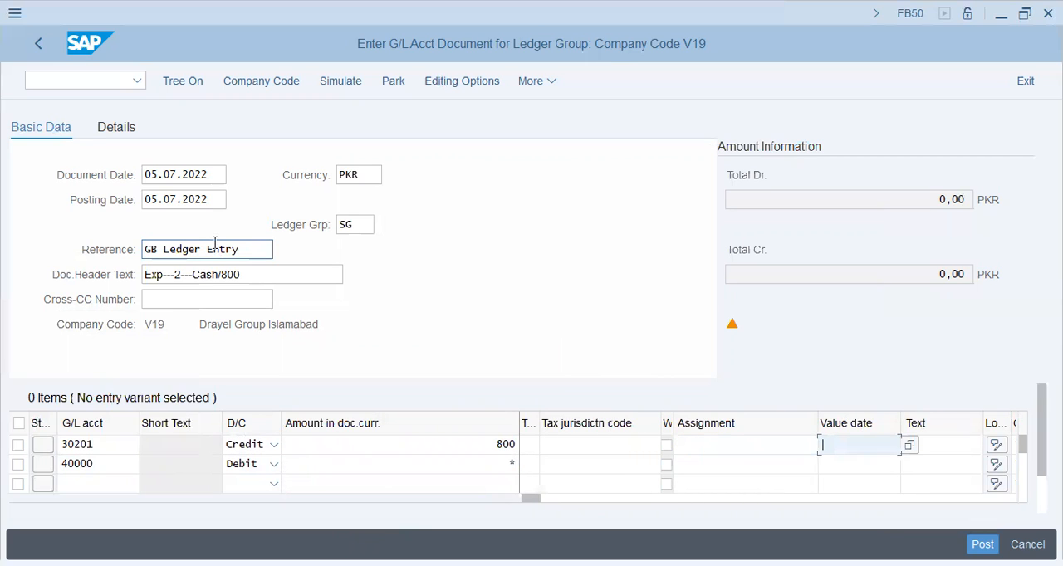
pyautogui.press('Tab')
pyautogui.write('Ex')
pyautogui.press('BackSpace')
pyautogui.press('BackSpace')
pyautogui.write('gb EDGE')
pyautogui.press('BackSpace')
pyautogui.press('BackSpace')
pyautogui.press('BackSpace')
pyautogui.press('BackSpace')
pyautogui.press('BackSpace')
pyautogui.press('BackSpace')
pyautogui.press('BackSpace')
pyautogui.write('GL Le')
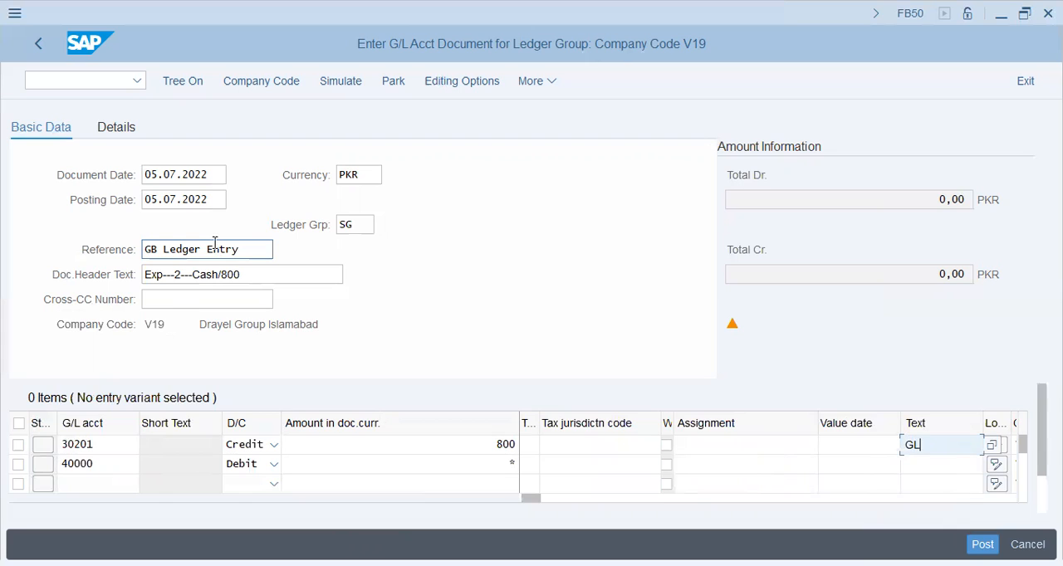
pyautogui.press('BackSpace')
pyautogui.press('BackSpace')
pyautogui.press('BackSpace')
pyautogui.press('BackSpace')
pyautogui.write('B Ledger')
pyautogui.write(' Group/8990')
pyautogui.press('BackSpace')
pyautogui.press('BackSpace')
pyautogui.press('BackSpace')
pyautogui.write('00')
pyautogui.press('BackSpace')
pyautogui.press('BackSpace')
pyautogui.write('00')
# - Copy the first line item's text into the text of the second line item
pyautogui.hotkey('ctrl', 'a')
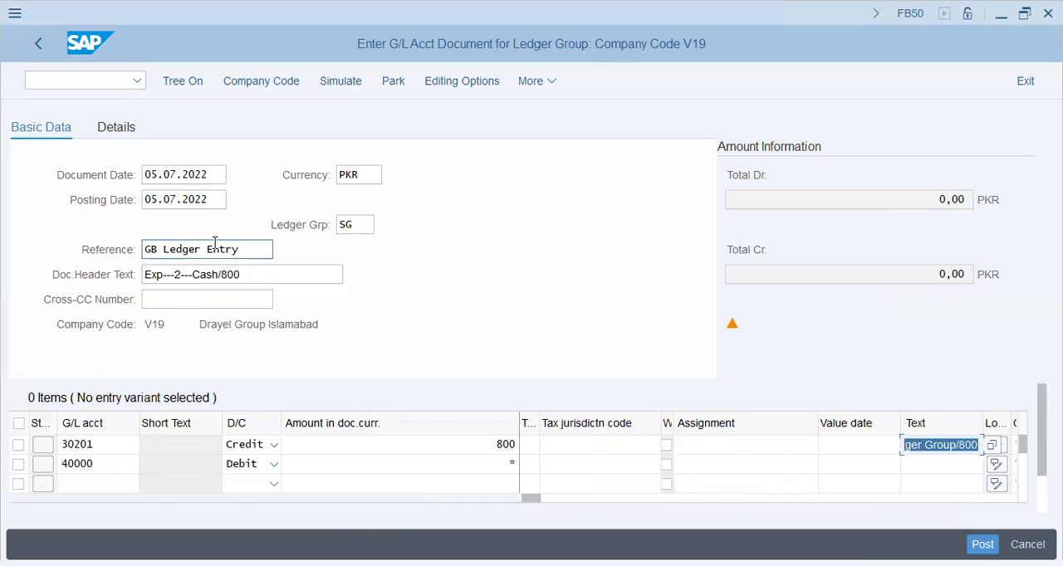
pyautogui.hotkey('ctrl', 'c')
pyautogui.press('Down')
pyautogui.hotkey('ctrl', 'v')
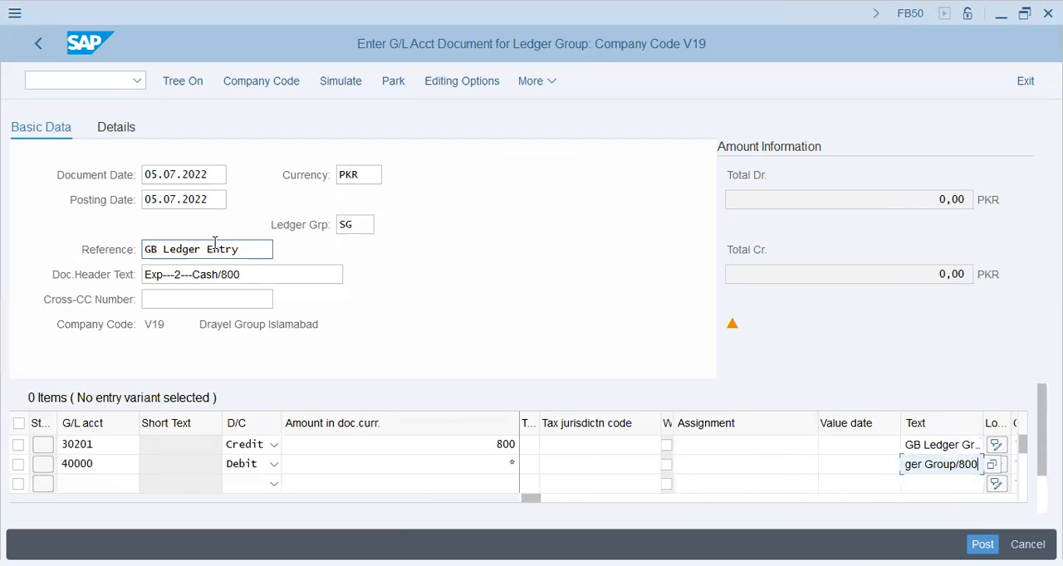
# - Fill in the cost center of the first line item with a previously used entry
pyautogui.press('Tab')
pyautogui.press('Tab')
pyautogui.press('Tab')
pyautogui.press('Tab')
pyautogui.press('Tab')
pyautogui.press('Tab')
pyautogui.press('Tab')
pyautogui.press('Up')
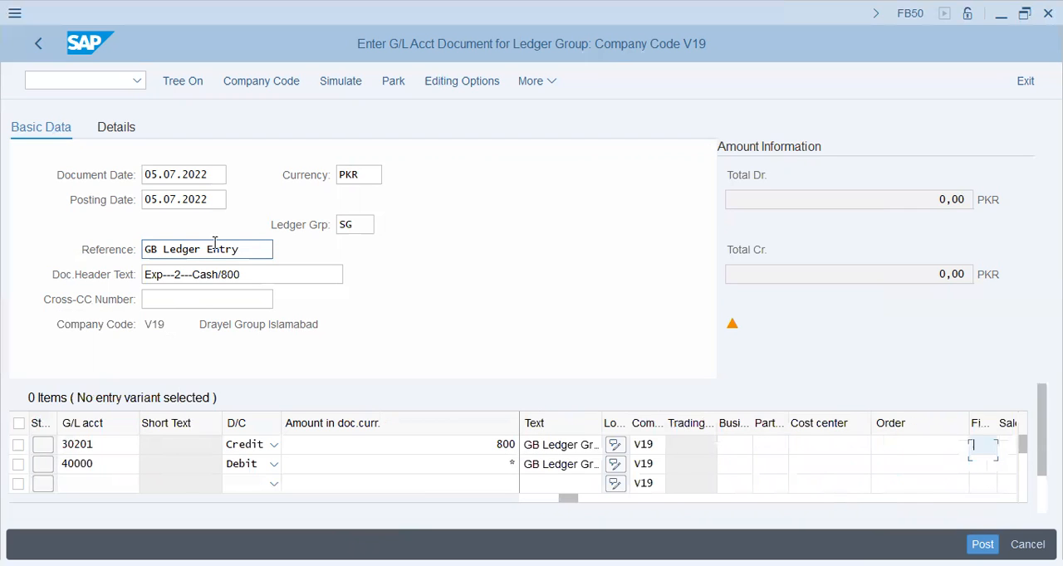
pyautogui.hotkey('shift', 'Tab')
pyautogui.hotkey('shift', 'Tab')
pyautogui.hotkey('shift', 'Tab')
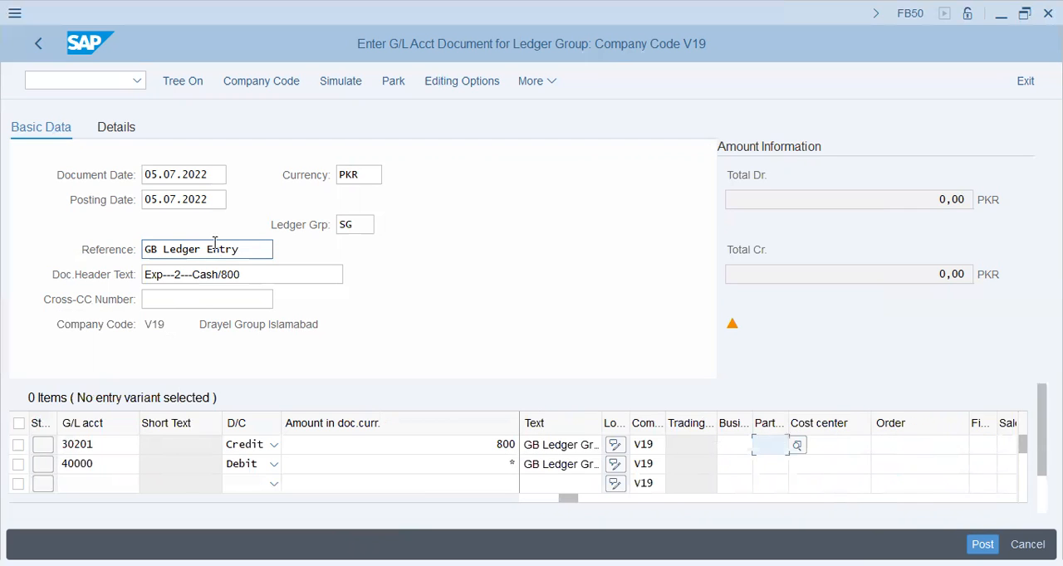
pyautogui.press('Tab')
pyautogui.press('Down')
pyautogui.press('Return')
pyautogui.press('Tab')
pyautogui.press('Tab')
pyautogui.press('Tab')
pyautogui.press('Tab')
pyautogui.press('Tab')
pyautogui.press('Tab')
pyautogui.press('Tab')
pyautogui.press('Tab')
pyautogui.press('Tab')
pyautogui.press('Tab')
pyautogui.press('Tab')
pyautogui.press('Tab')
pyautogui.press('Tab')
pyautogui.press('Tab')
pyautogui.press('Tab')
pyautogui.press('Tab')
pyautogui.press('Tab')
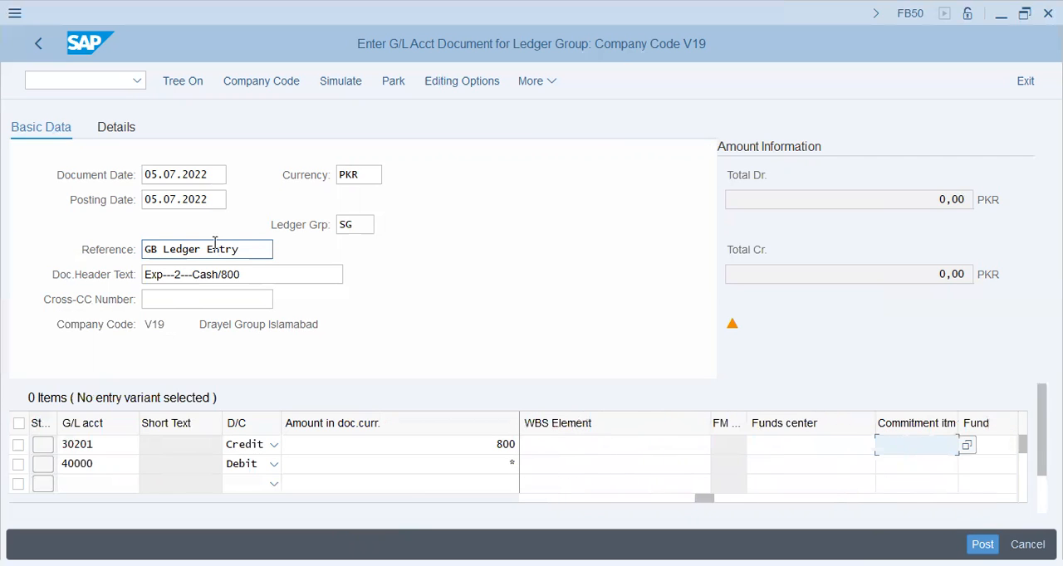
# - Check the entered document and open the resulting message's details and its definition of representative ledger
pyautogui.press('Return')
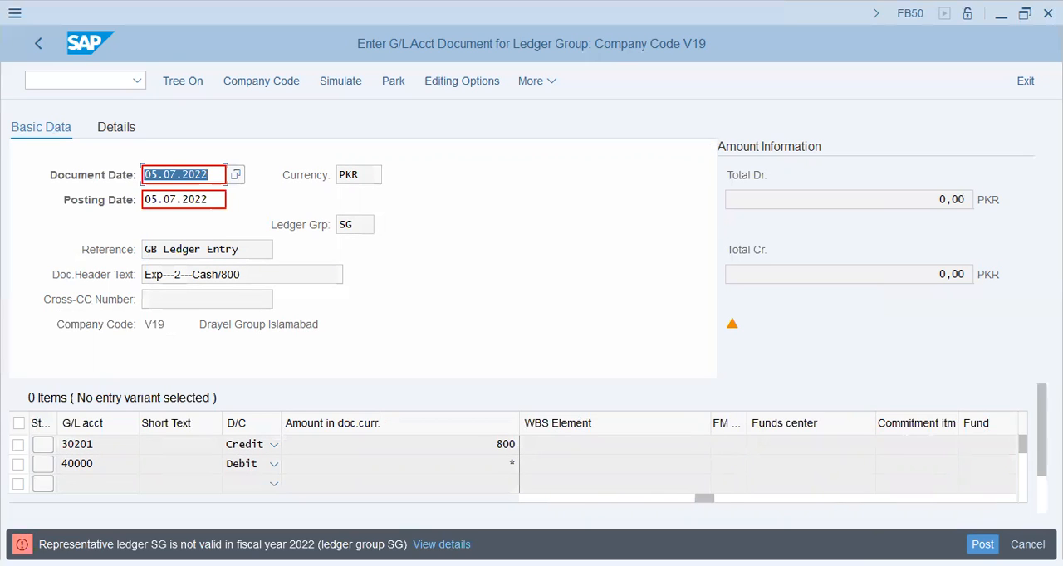
pyautogui.click(443, 545)
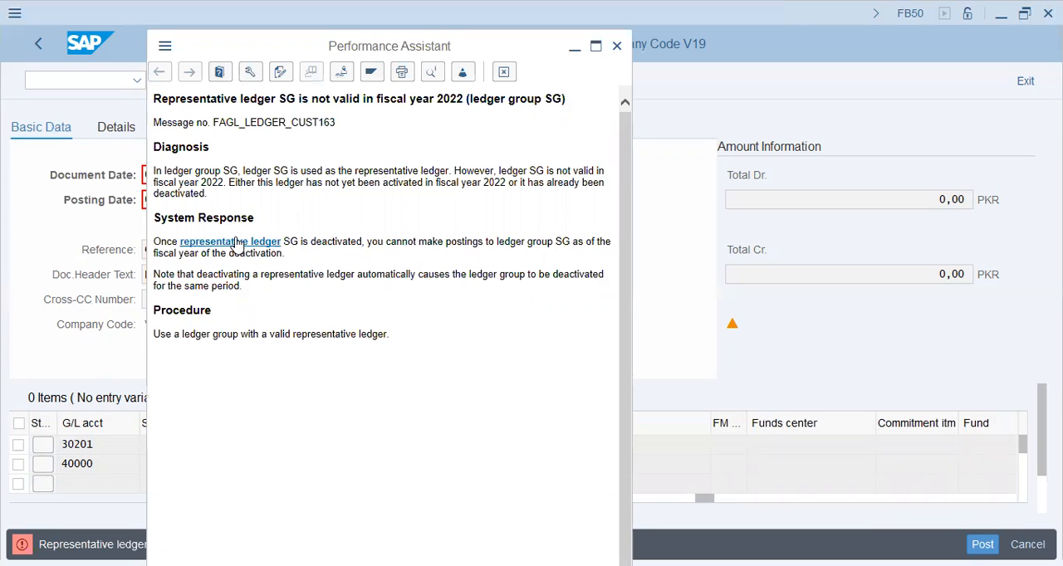
pyautogui.click(237, 243)
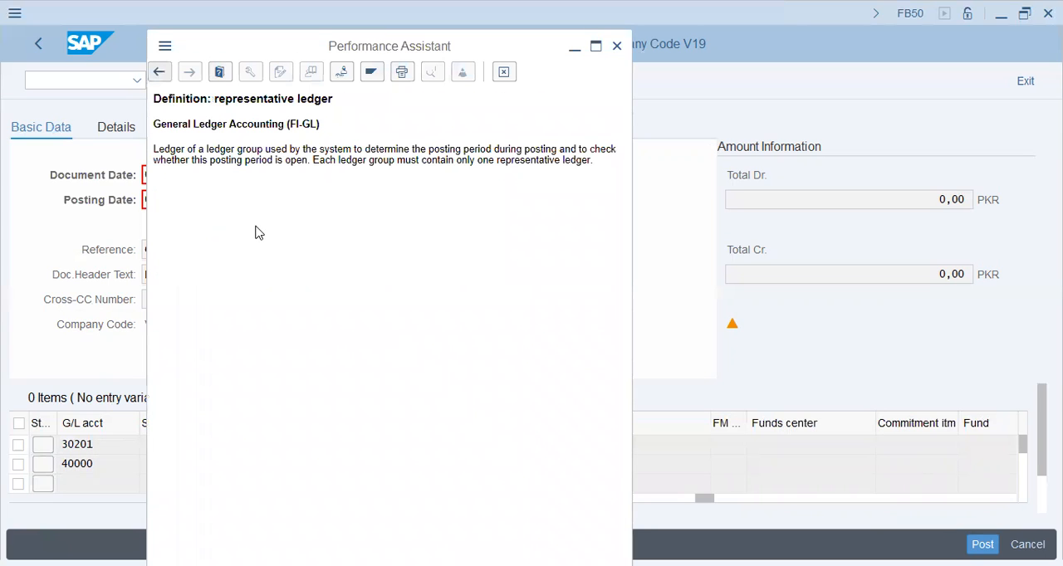
# - Go to the related customizing without specifying a project and open Deactivate a Ledger for a Company Code for ledger SG
pyautogui.click(341, 73)
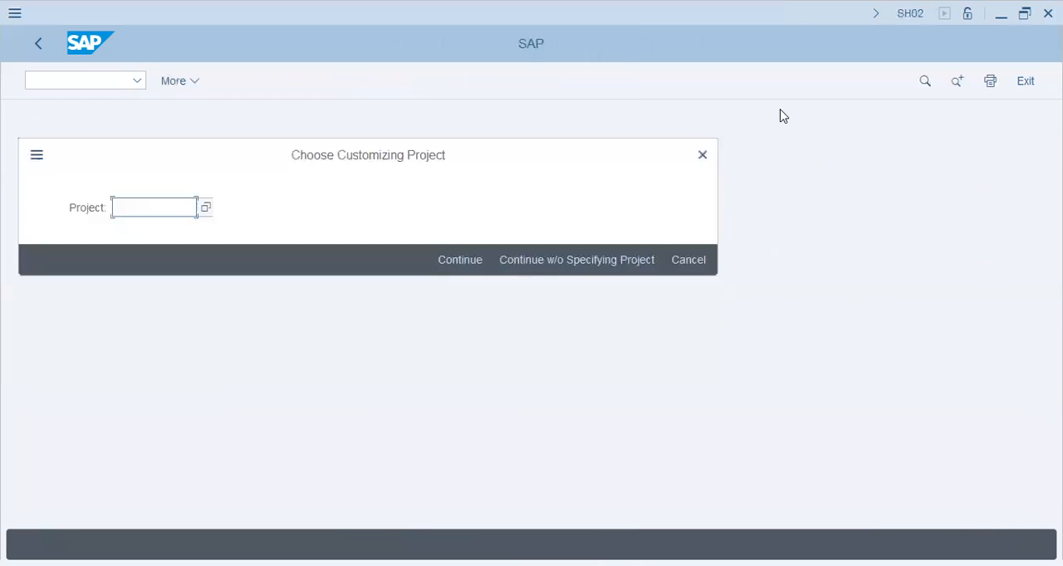
pyautogui.click(615, 263)
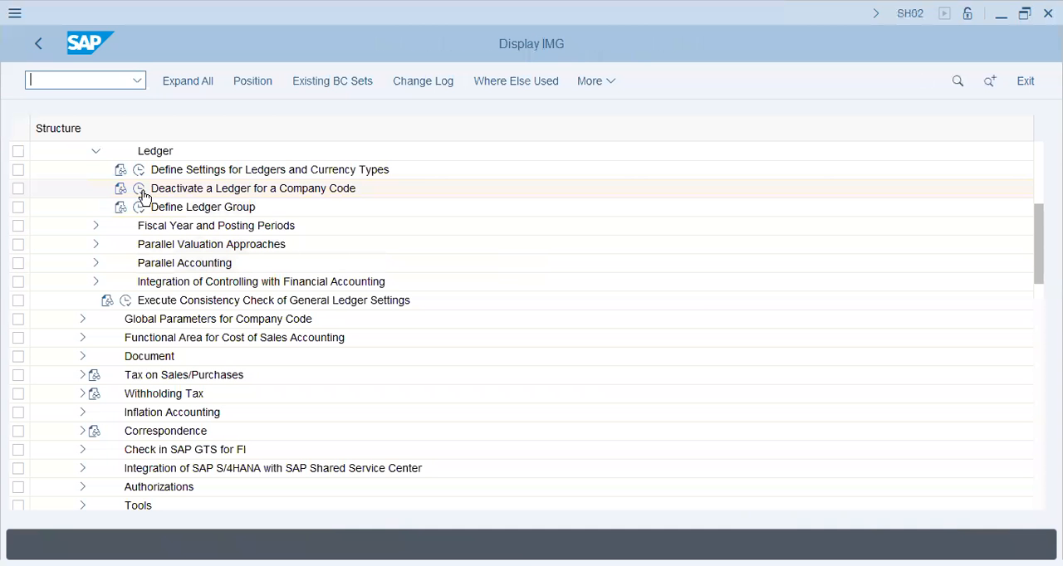
pyautogui.click(138, 190)
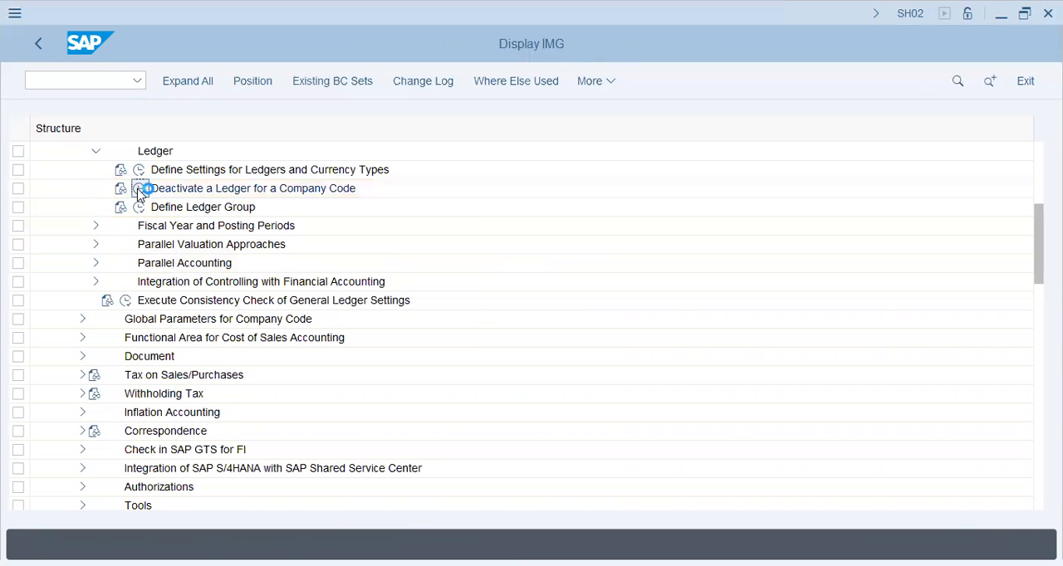
pyautogui.click(236, 362)
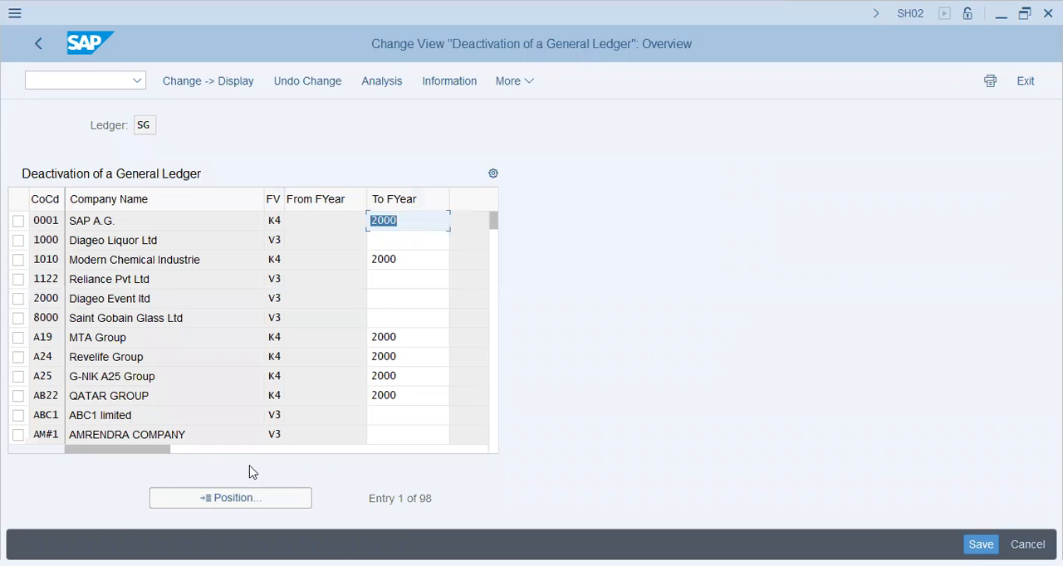
# - Position the ledger deactivation list on company code V19 and select its To FYear value
pyautogui.click(249, 504)
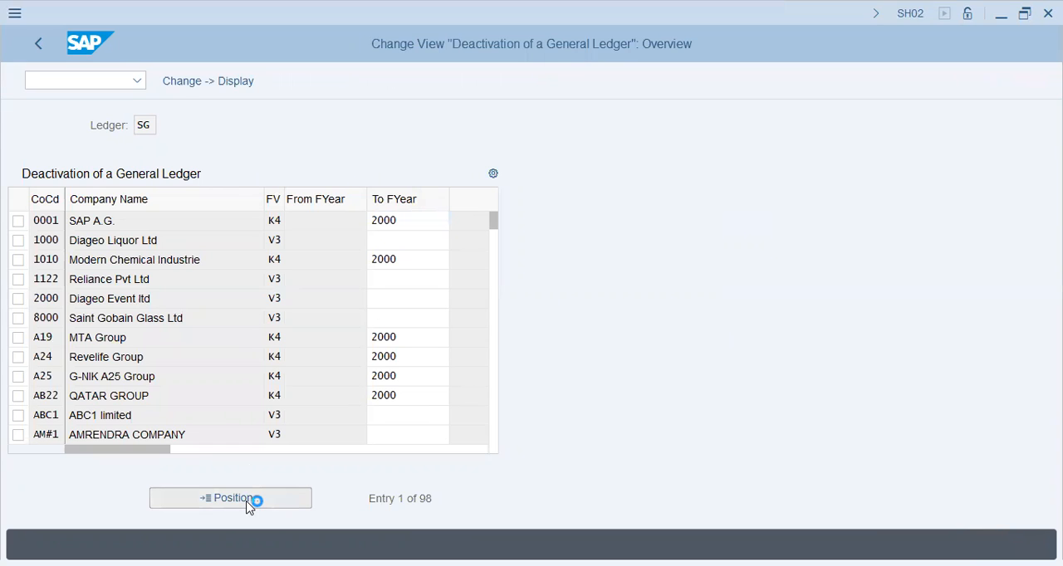
pyautogui.write('v')
pyautogui.press('BackSpace')
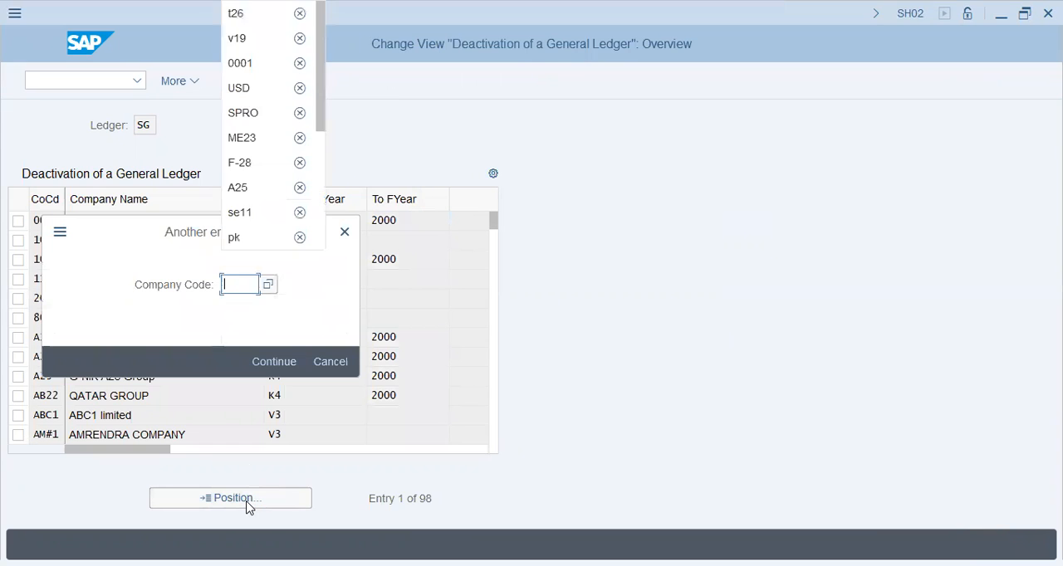
pyautogui.write('v19')
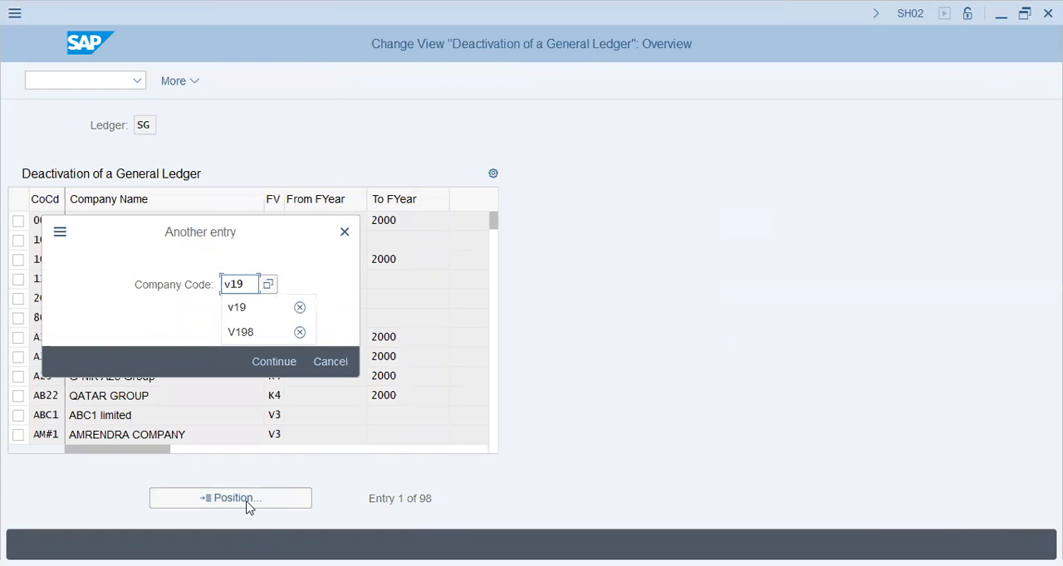
pyautogui.press('Return')
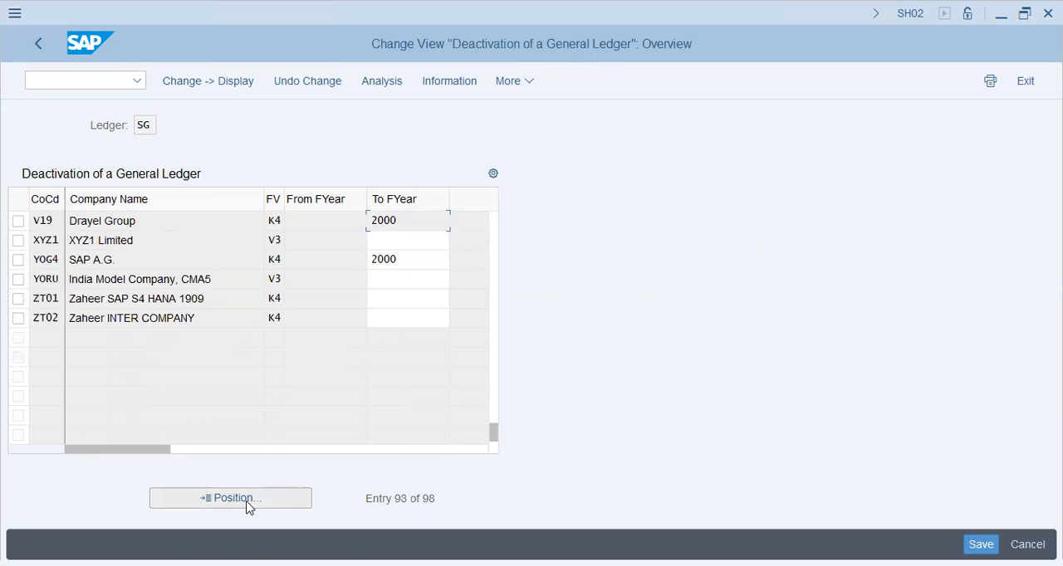
pyautogui.press('Down')
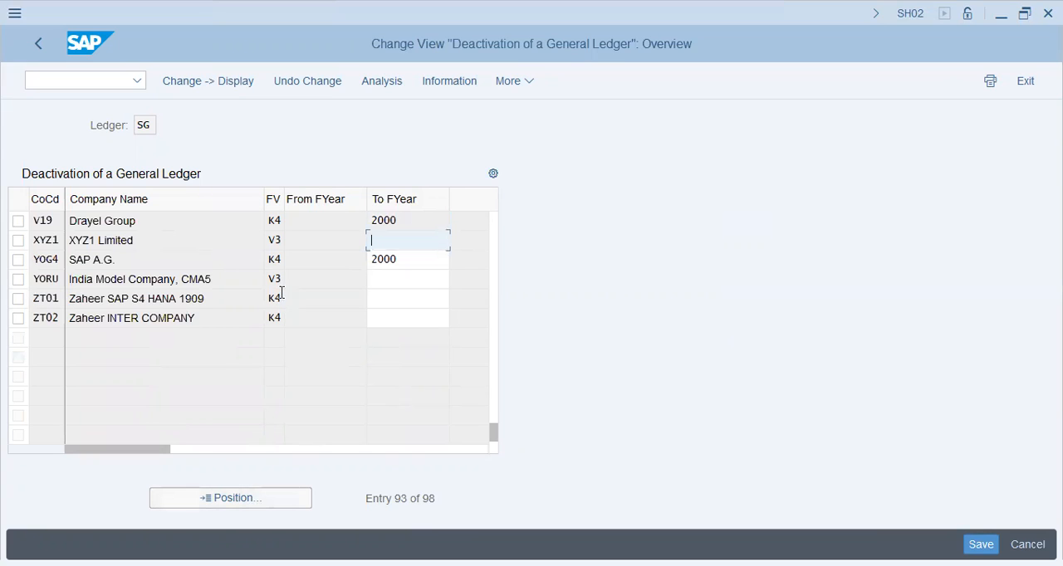
pyautogui.click(426, 220)
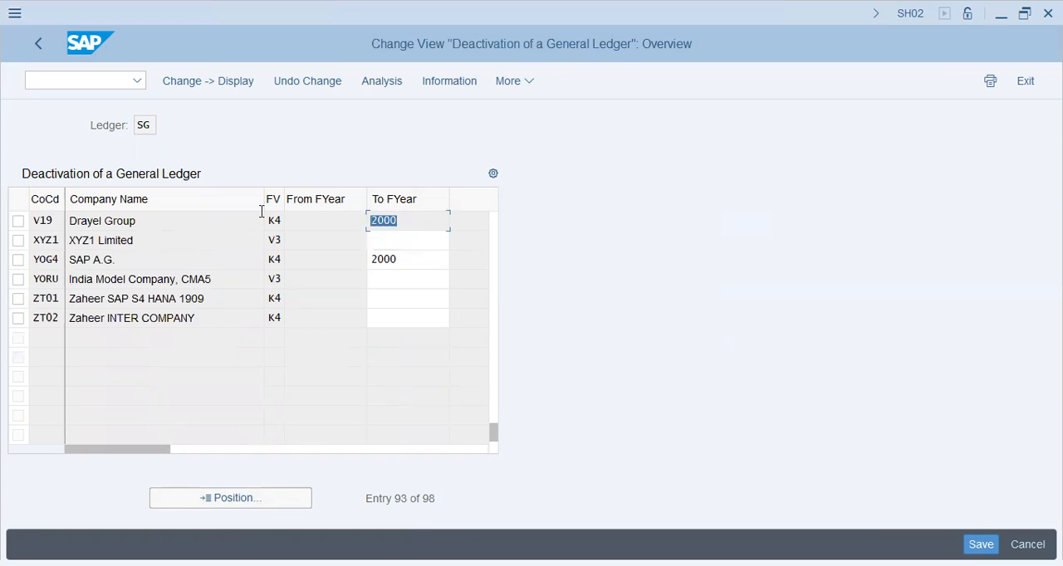
# - Leave the ledger deactivation list, open Define Ledger Group and inspect the ledger assignment of group A2
pyautogui.click(434, 227)
pyautogui.click(36, 46)
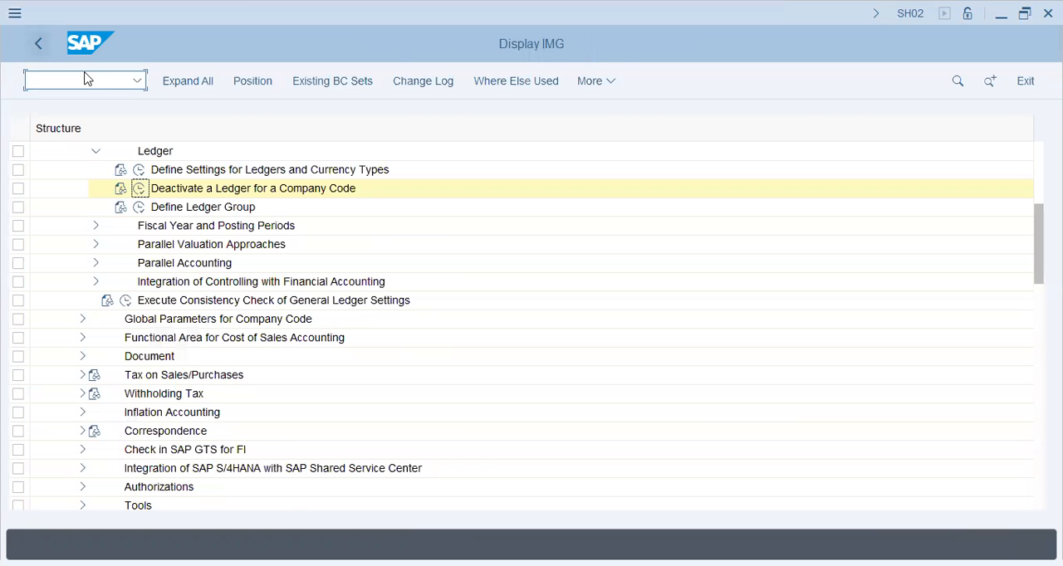
pyautogui.click(140, 207)
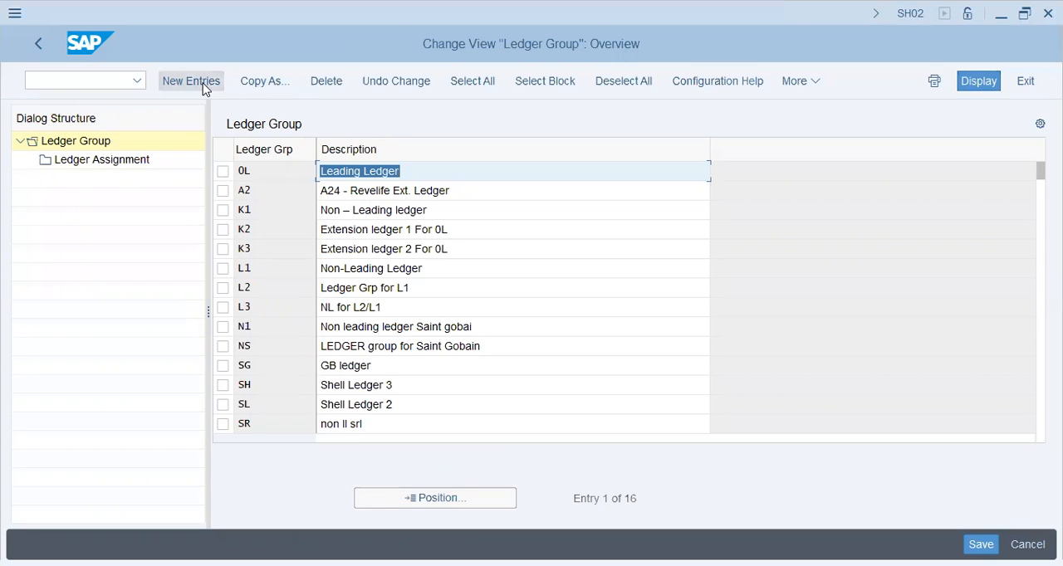
pyautogui.click(219, 187)
pyautogui.doubleClick(134, 166)
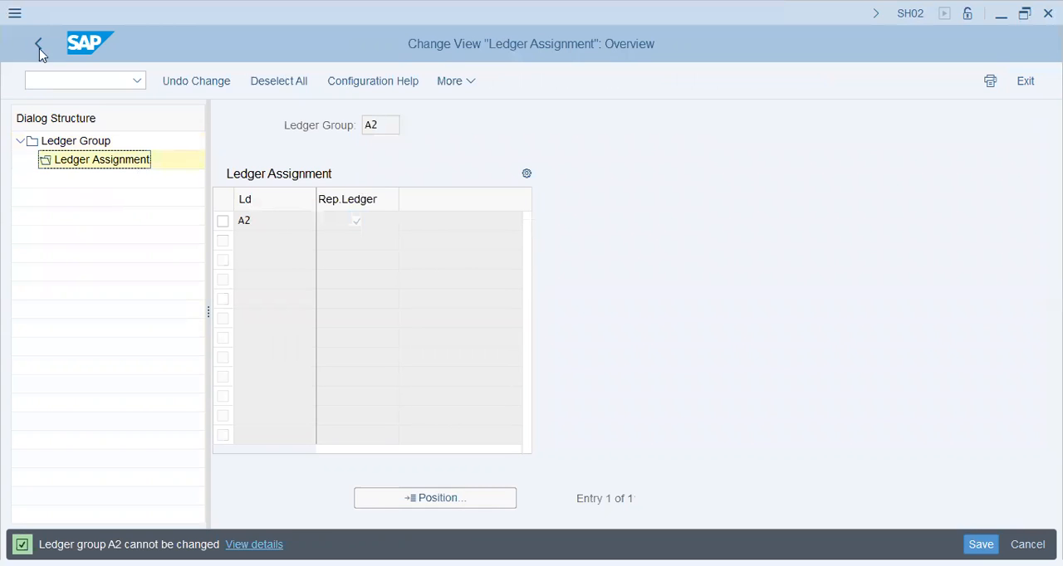
pyautogui.doubleClick(74, 145)
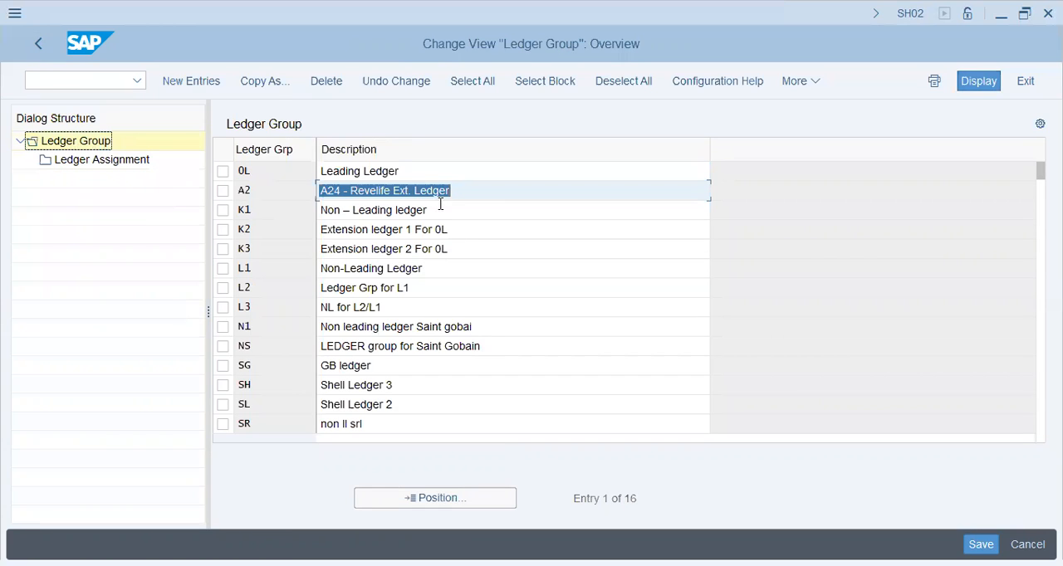
pyautogui.click(498, 192)
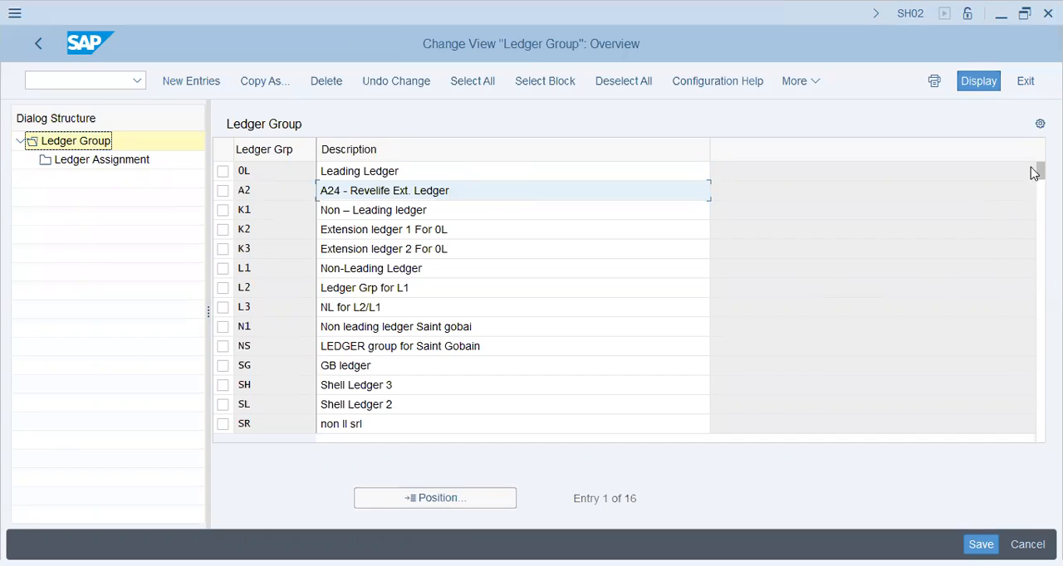
# - Create a new ledger group 19 with the description "V19 - Ext Ledger"
pyautogui.moveTo(1041, 171); pyautogui.dragTo(1040, 187)
pyautogui.click(187, 83)
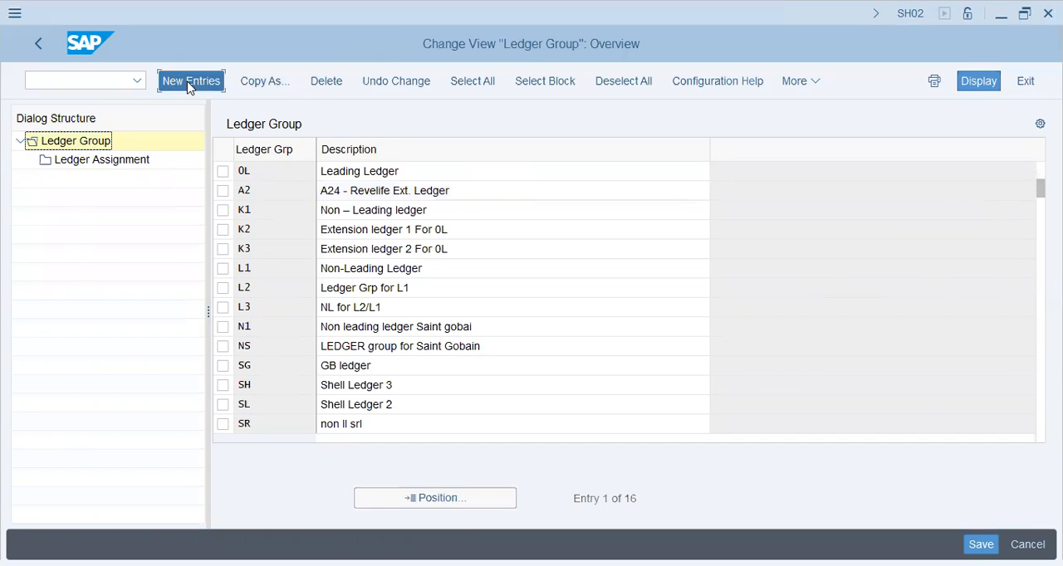
pyautogui.write('1')
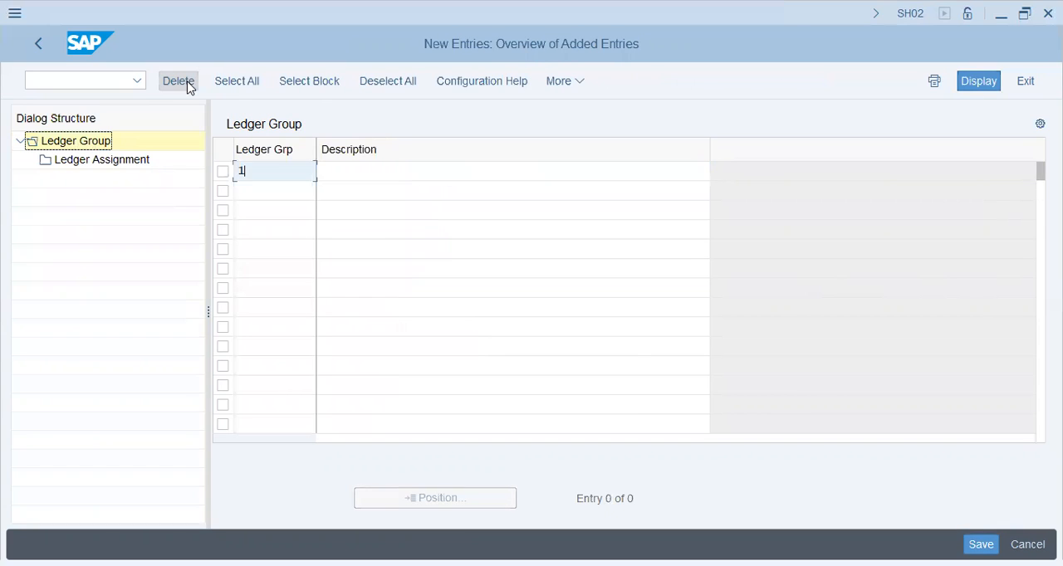
pyautogui.write('9')
pyautogui.press('Tab')
pyautogui.write('V19 - Ext Ledger')
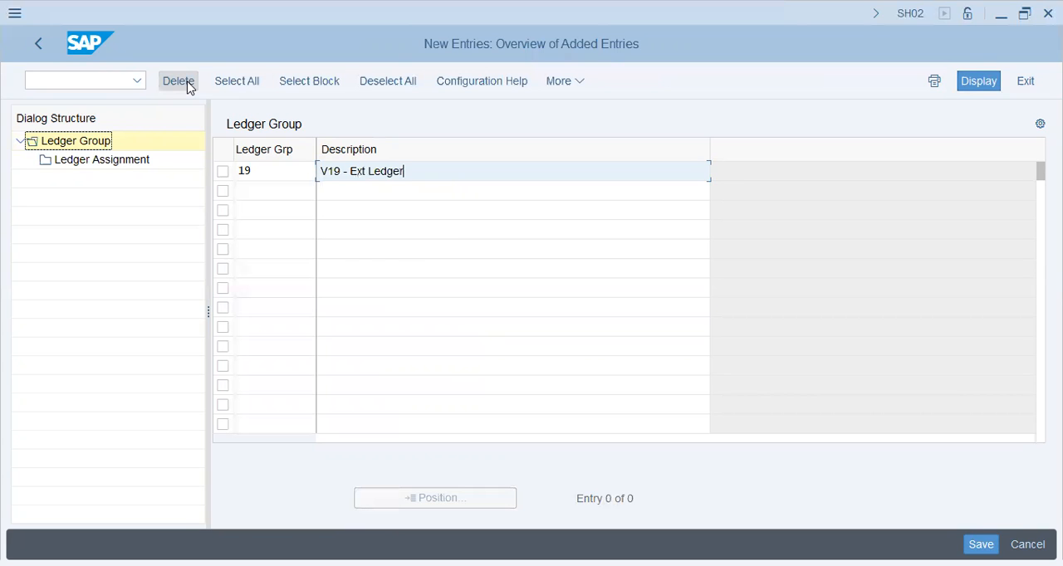
pyautogui.press('Return')
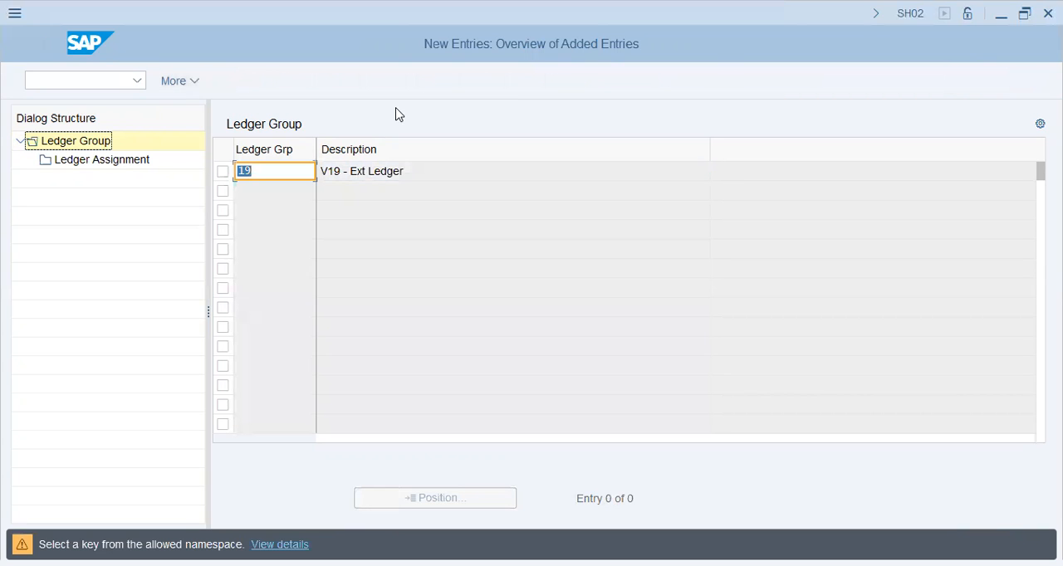
pyautogui.press('Return')
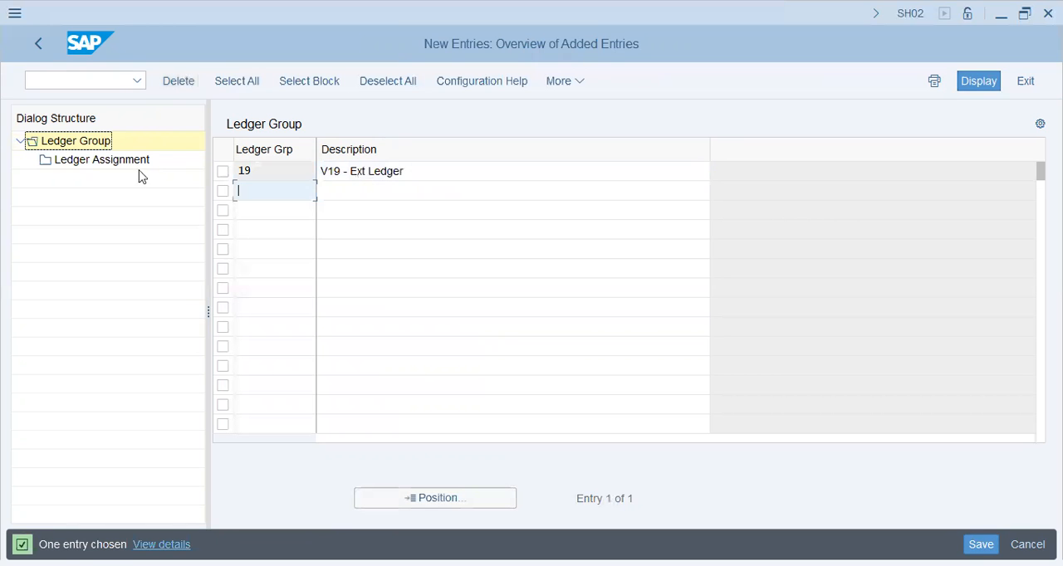
# - Assign leading ledger 0L to ledger group 19 and mark it as the representative ledger
pyautogui.doubleClick(73, 160)
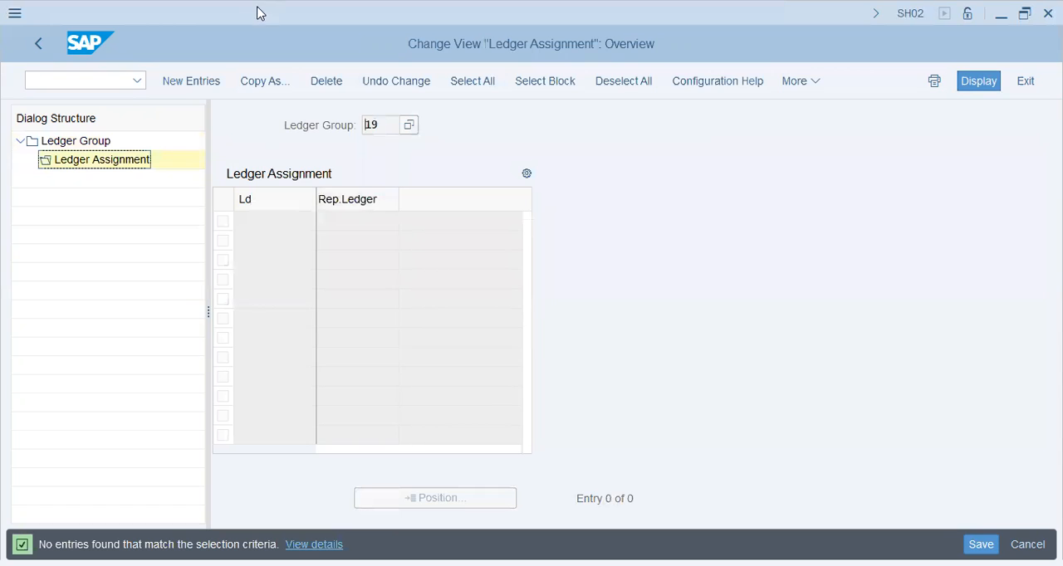
pyautogui.click(198, 86)
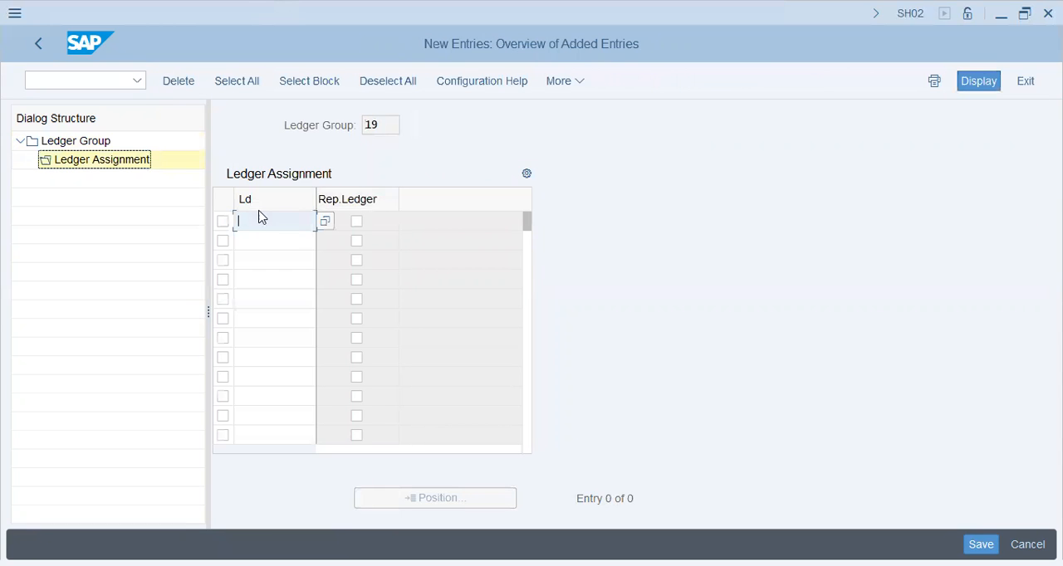
pyautogui.click(325, 221)
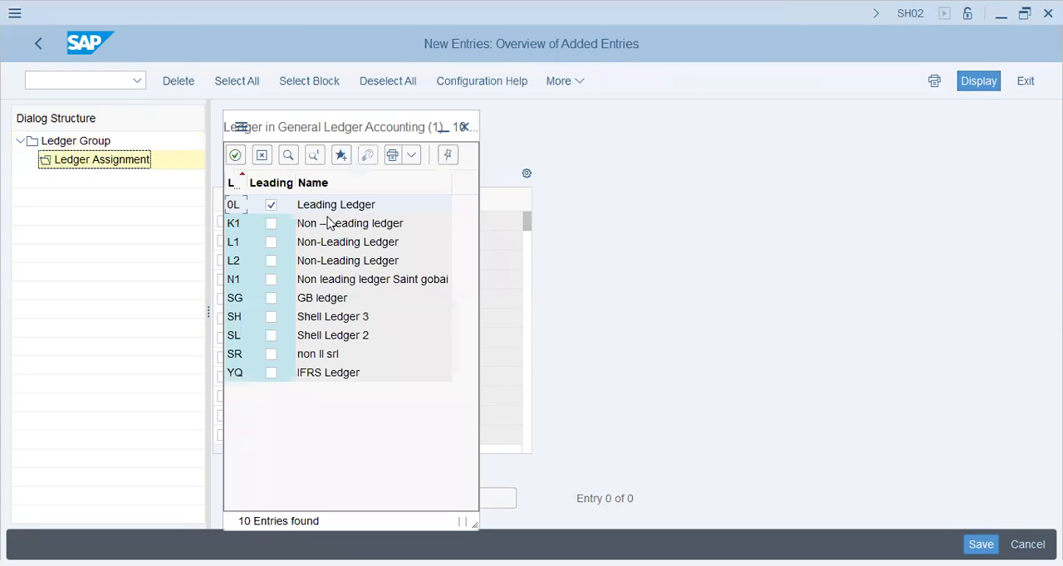
pyautogui.click(342, 208)
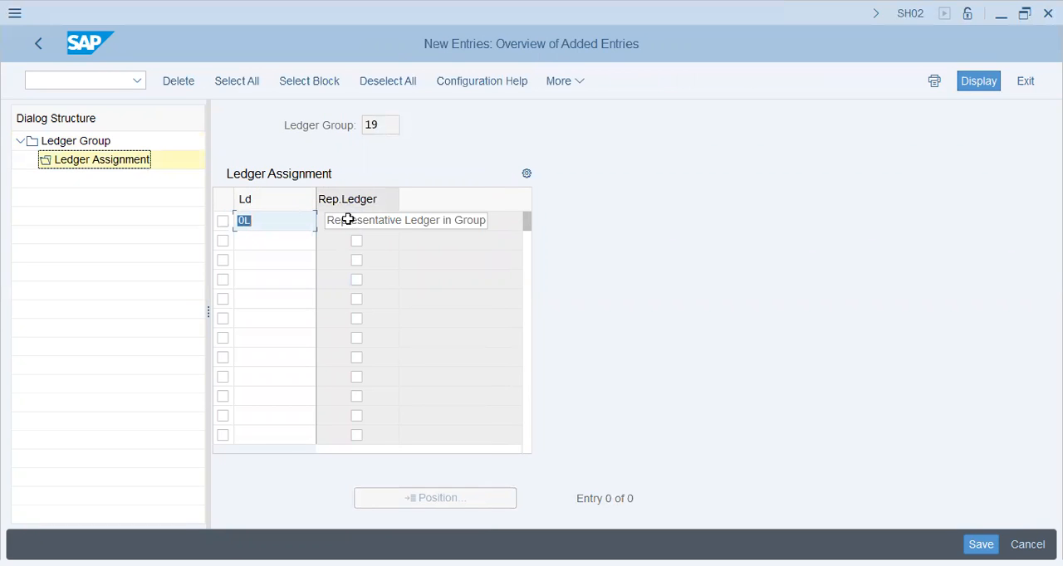
pyautogui.click(356, 222)
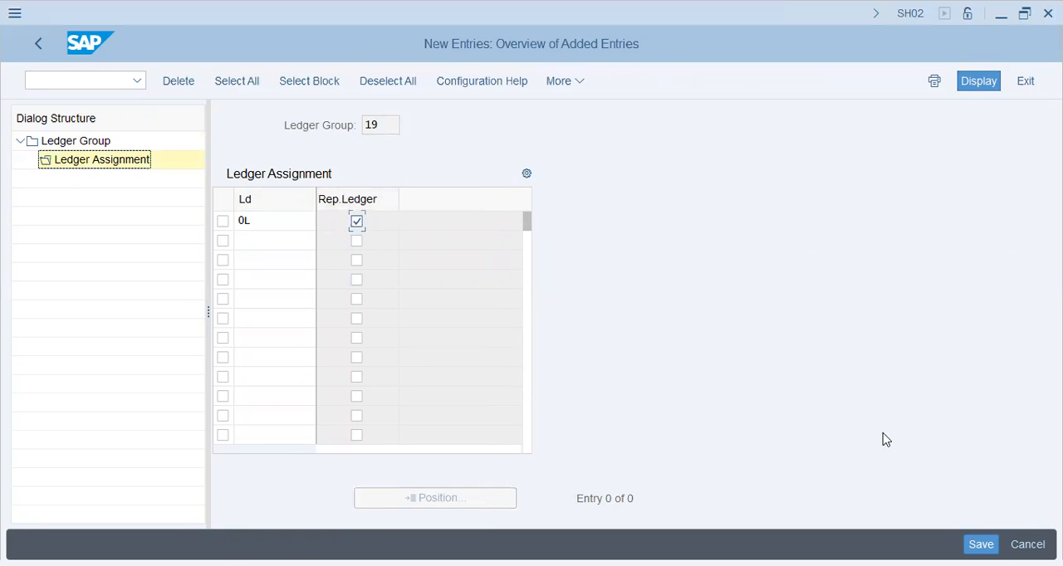
# - Save the ledger group under the own customizing request for V19 DRAYEL Group and return to the IMG structure
pyautogui.hotkey('ctrl', 's')
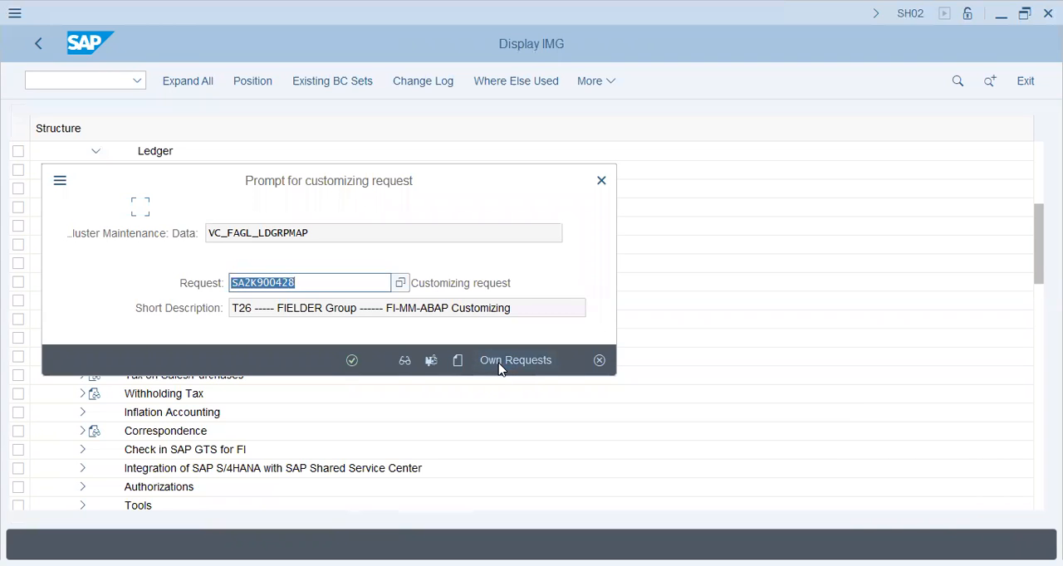
pyautogui.click(514, 361)
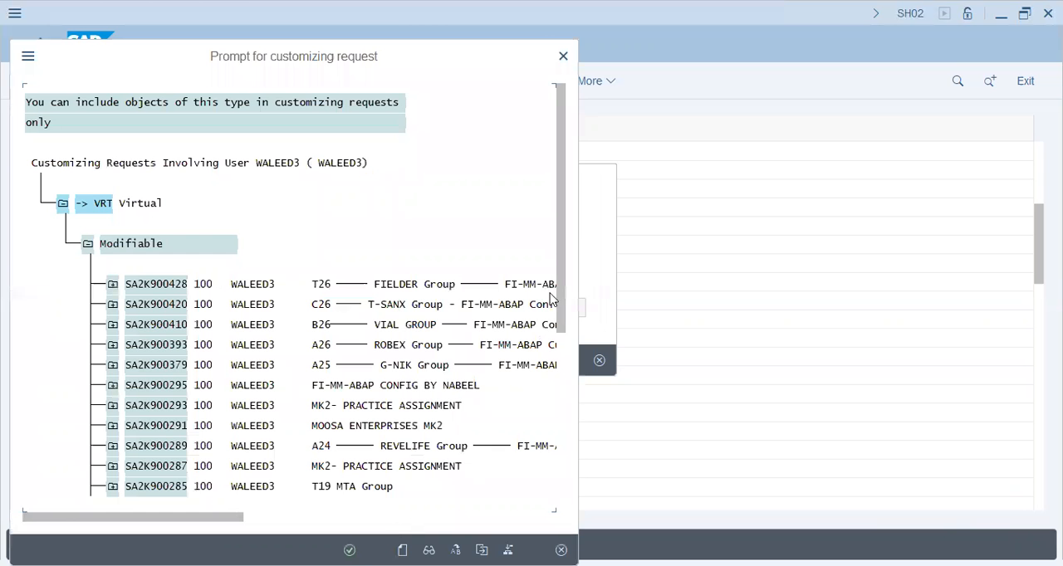
pyautogui.scroll(-5, 410, 500)
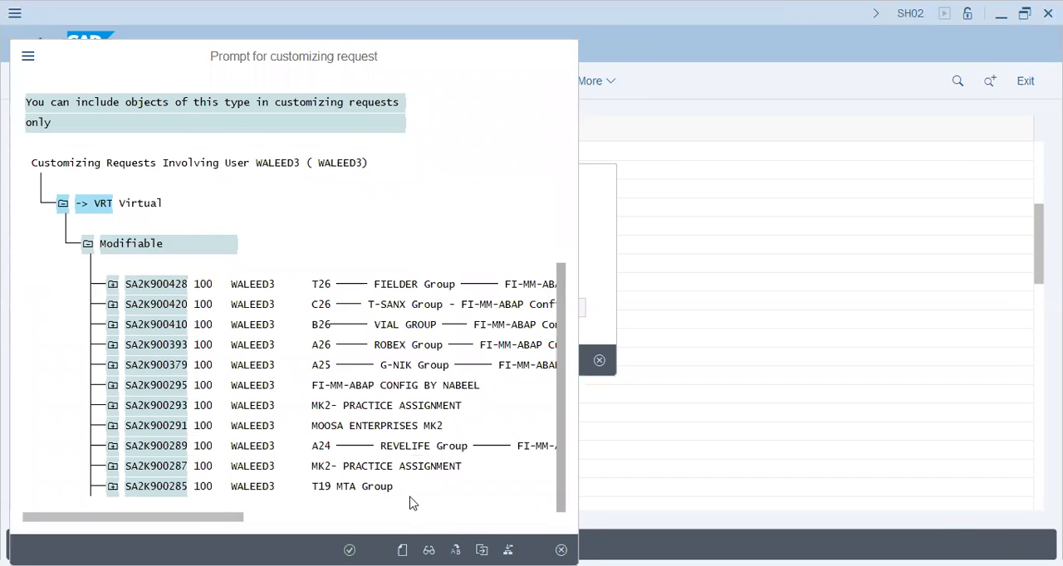
pyautogui.click(319, 492)
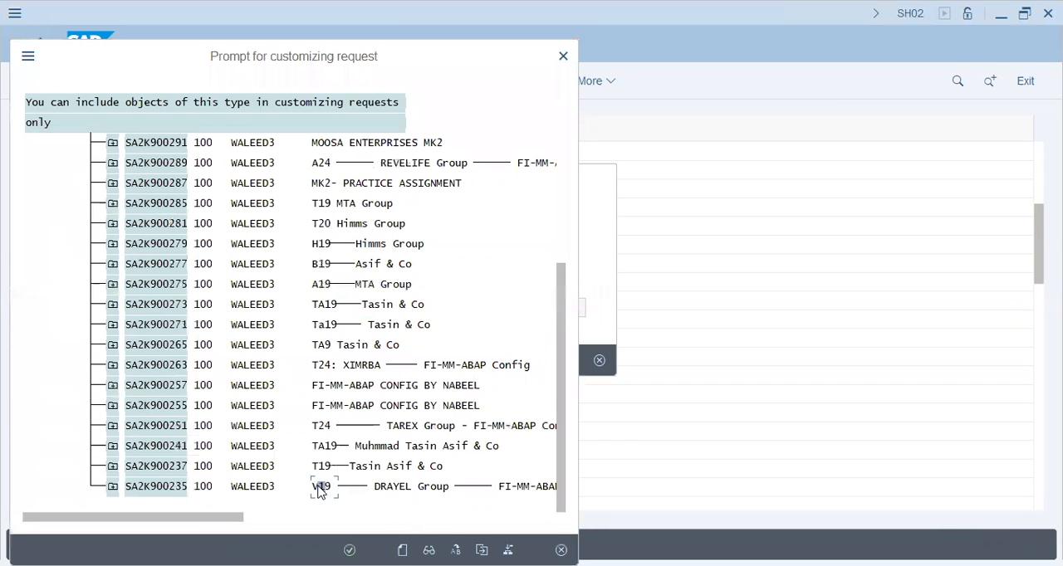
pyautogui.click(350, 551)
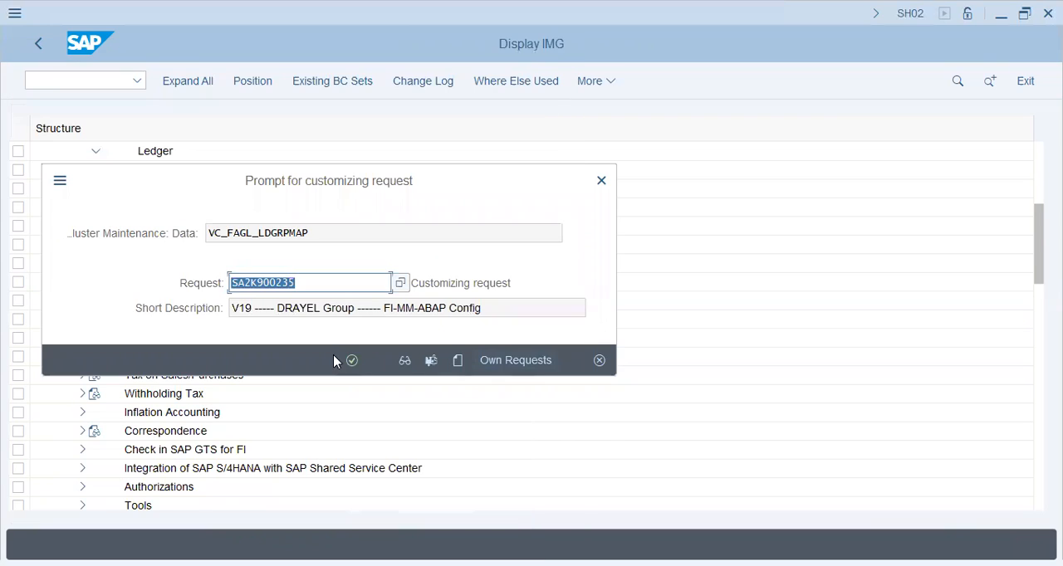
pyautogui.click(352, 361)
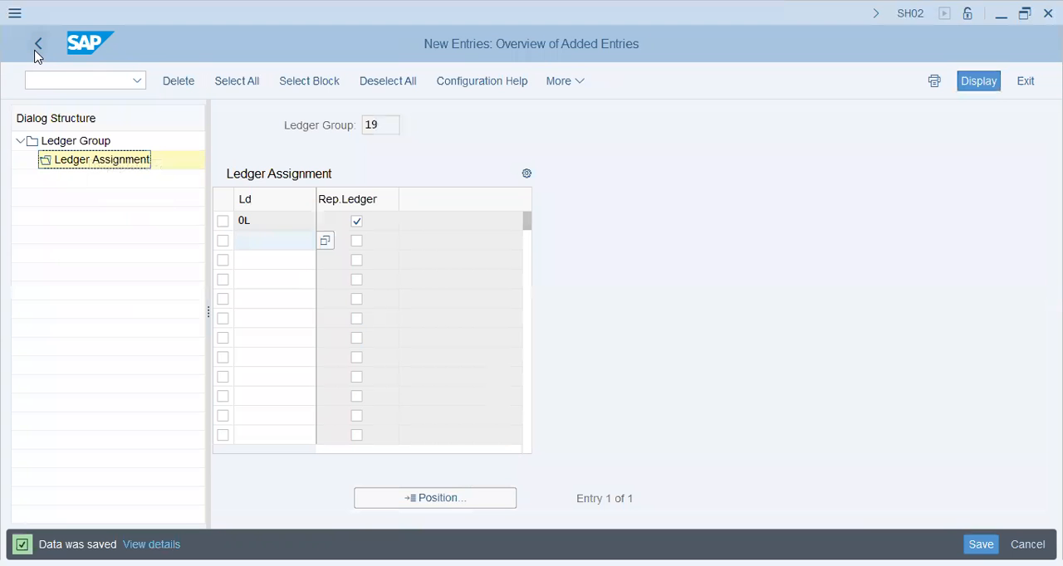
pyautogui.click(35, 52)
pyautogui.click(35, 52)
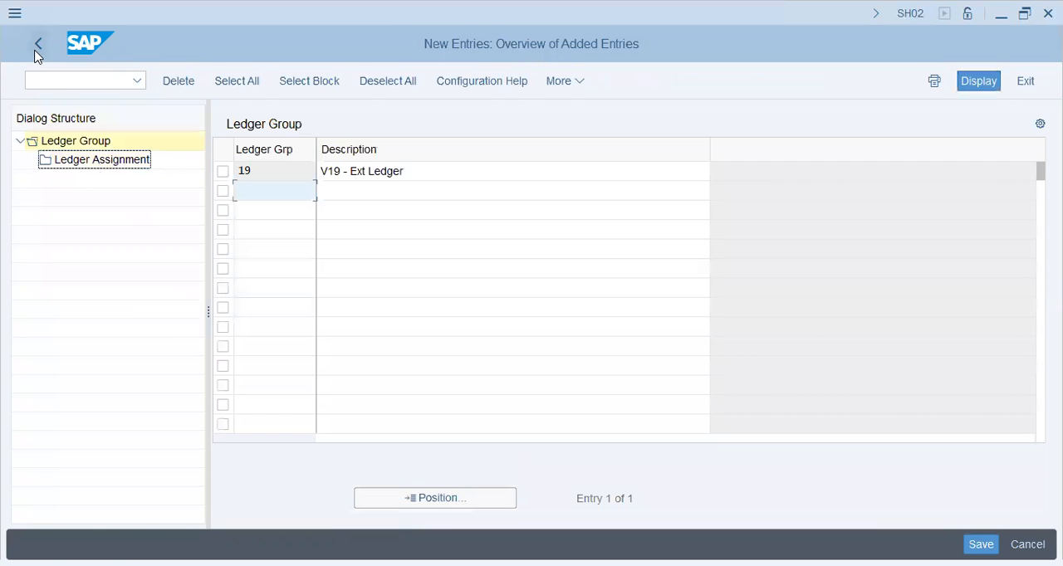
pyautogui.click(35, 51)
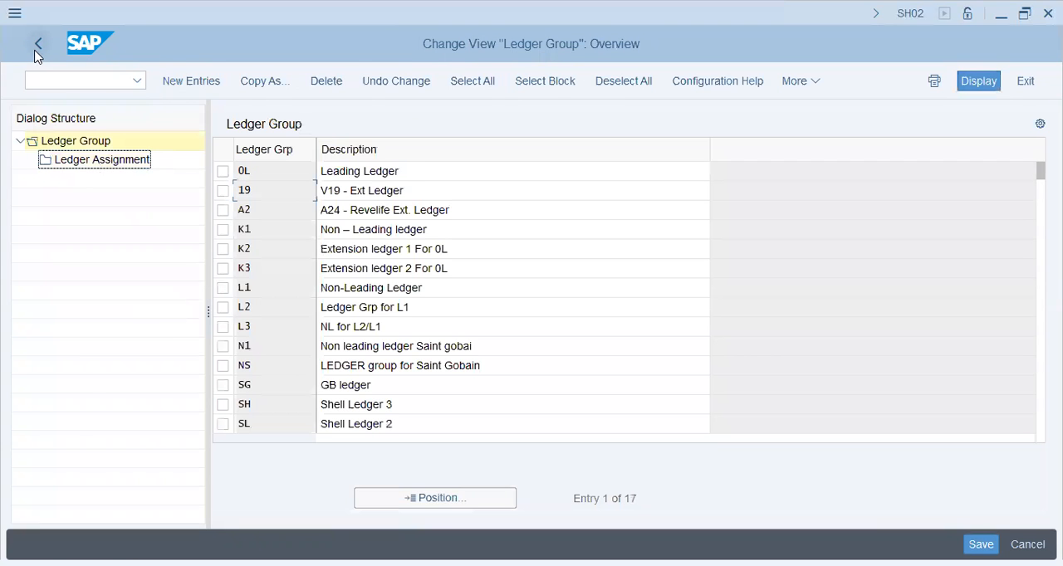
pyautogui.click(38, 46)
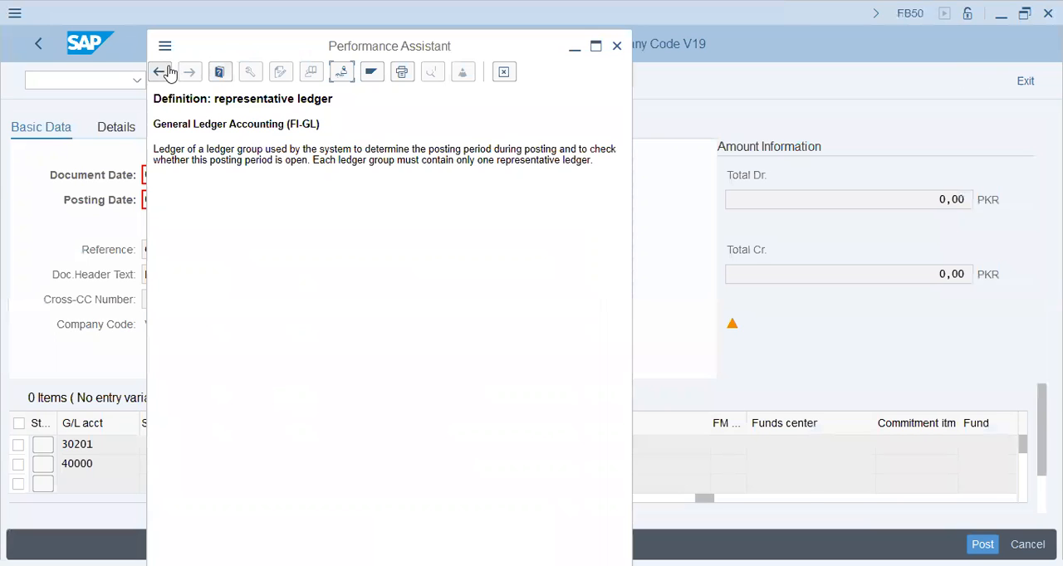
# - Go back to the G/L document for ledger group SG, close the message help and discard the document
pyautogui.click(162, 72)
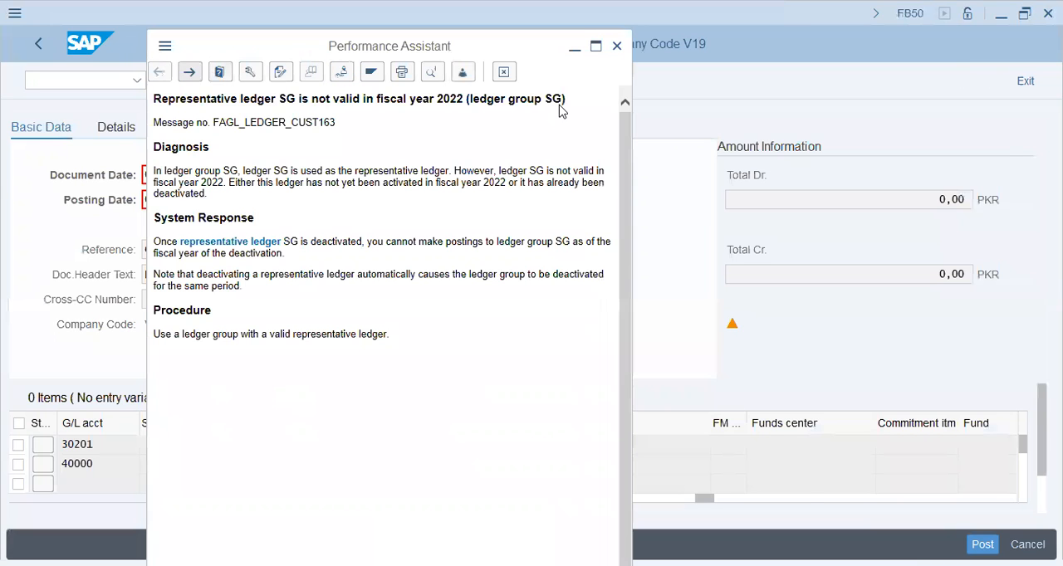
pyautogui.click(617, 47)
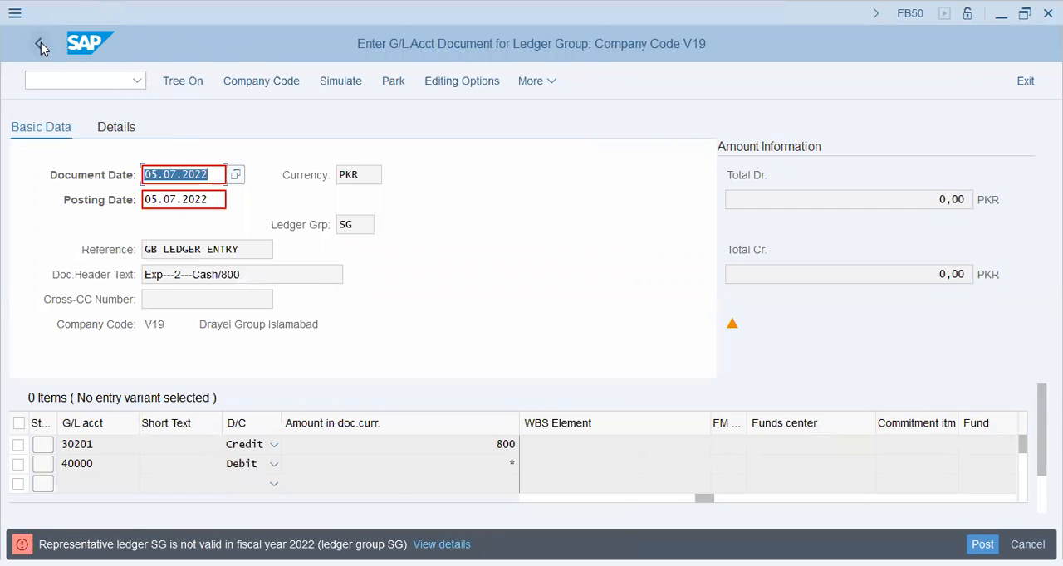
pyautogui.click(1026, 81)
pyautogui.click(337, 435)
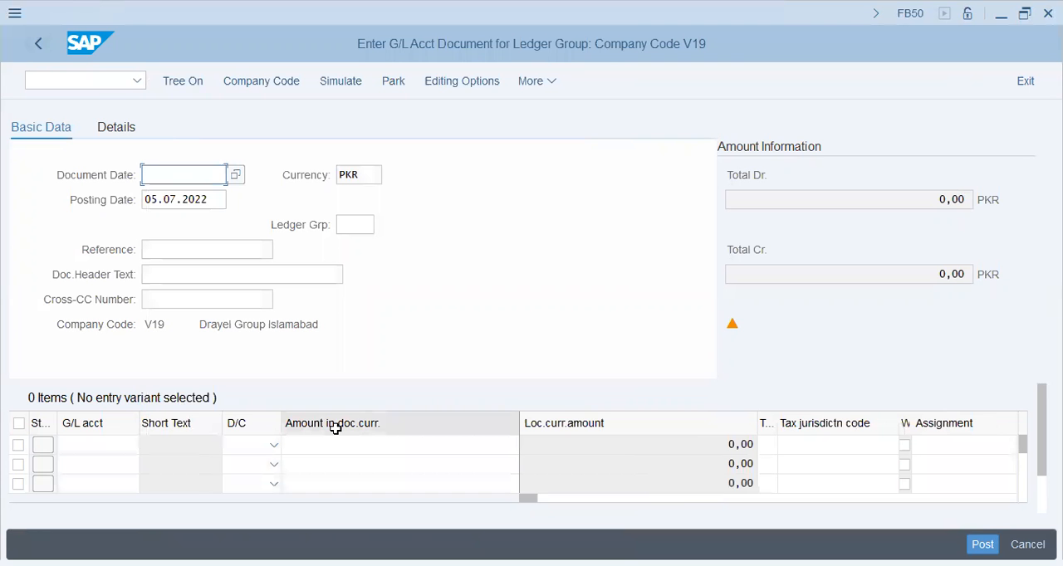
# - Set the new document's date to 05.07.2022 and choose ledger group 19 from the available ledger groups
pyautogui.write('05.07.2022')
pyautogui.press('Tab')
pyautogui.press('Tab')
pyautogui.hotkey('shift', 'Tab')
pyautogui.hotkey('shift', 'Tab')
pyautogui.press('Tab')
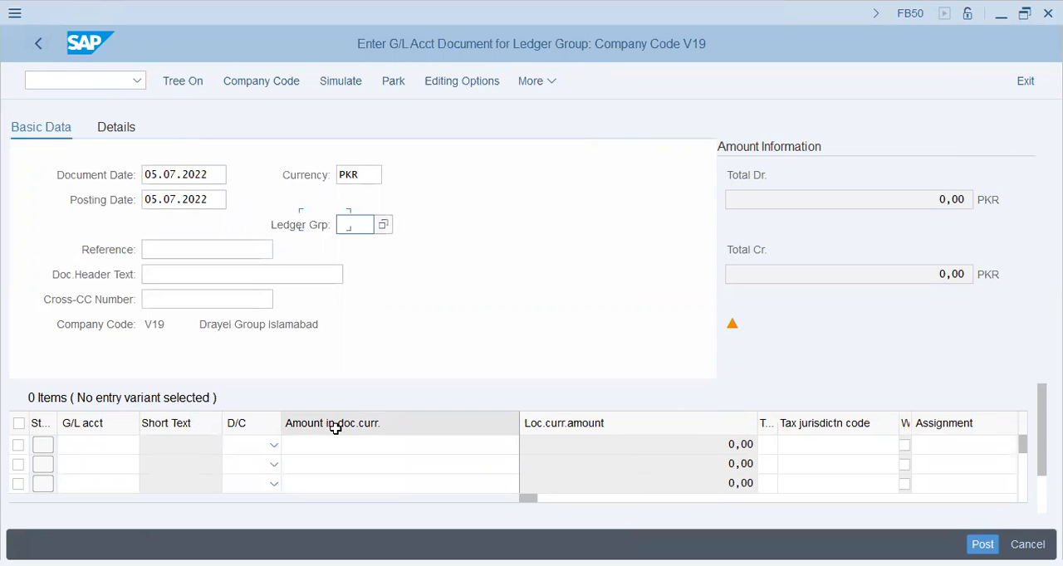
pyautogui.press('F4')
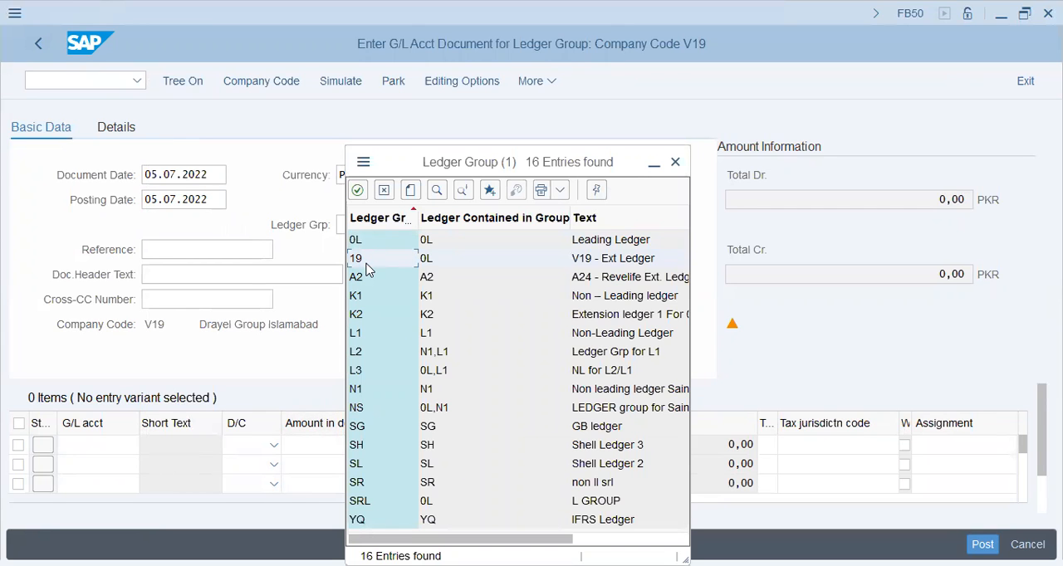
pyautogui.click(367, 264)
# - Enter "Ledger Grp 19" as both the reference and the document header text
pyautogui.click(214, 244)
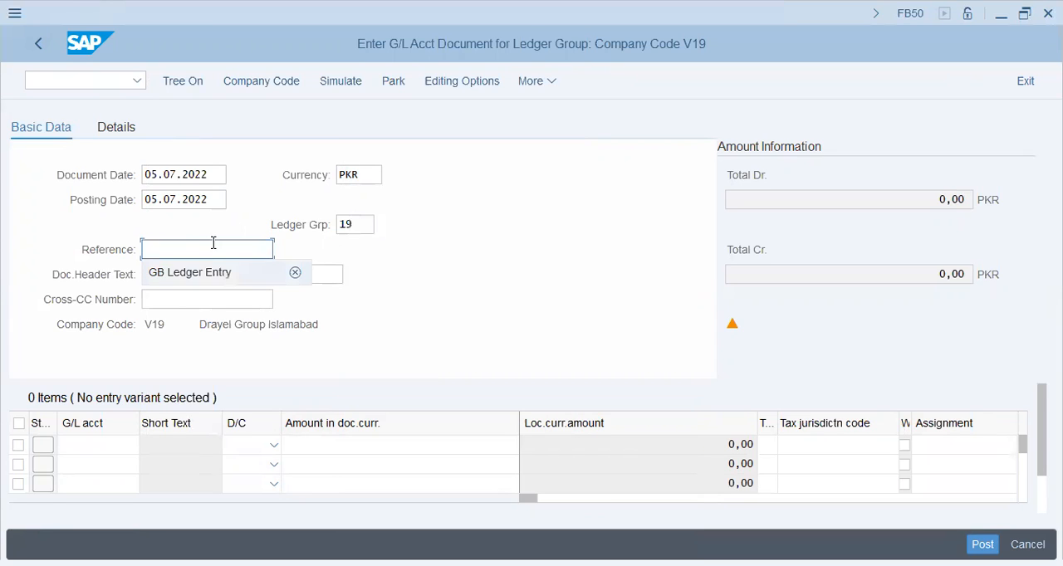
pyautogui.write('Ledger Grp 19')
pyautogui.press('Tab')
pyautogui.write('leLedger Grp 19')
pyautogui.press('Tab')
# - Fill in the first line item with G/L account 40000 as a debit
pyautogui.press('Tab')
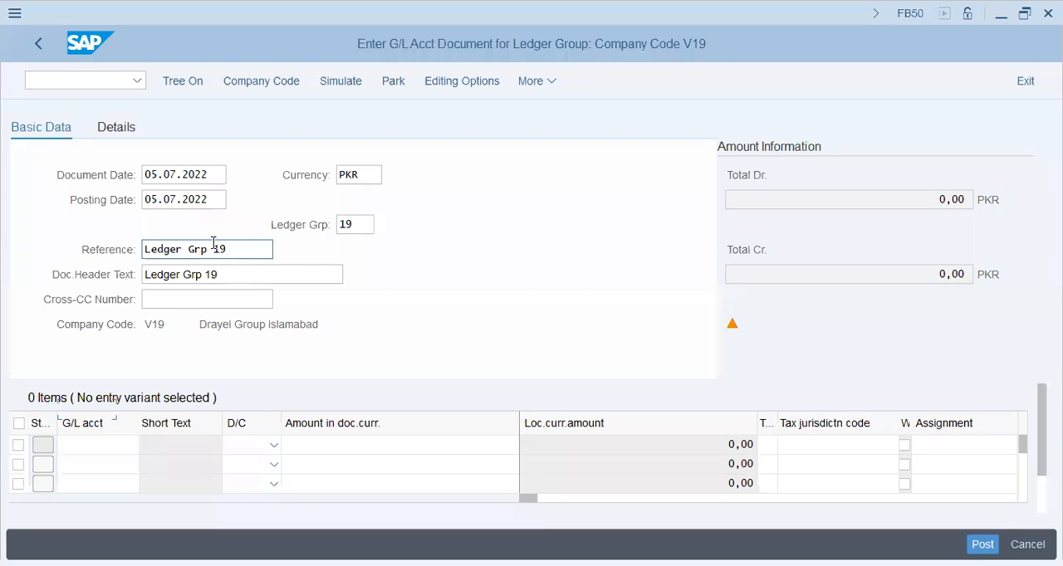
pyautogui.press('Tab')
pyautogui.press('Down')
pyautogui.press('Tab')
pyautogui.press('Tab')
pyautogui.hotkey('shift', 'Tab')
pyautogui.write('d')
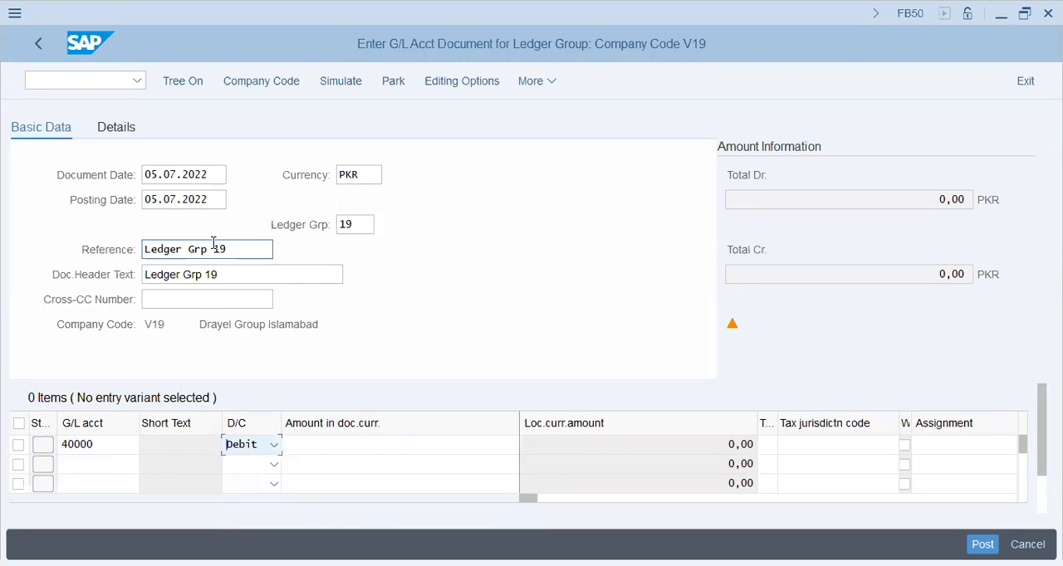
# - Fill in the second line item with G/L account 30201 as a credit
pyautogui.press('Down')
pyautogui.write('c')
pyautogui.hotkey('shift', 'Tab')
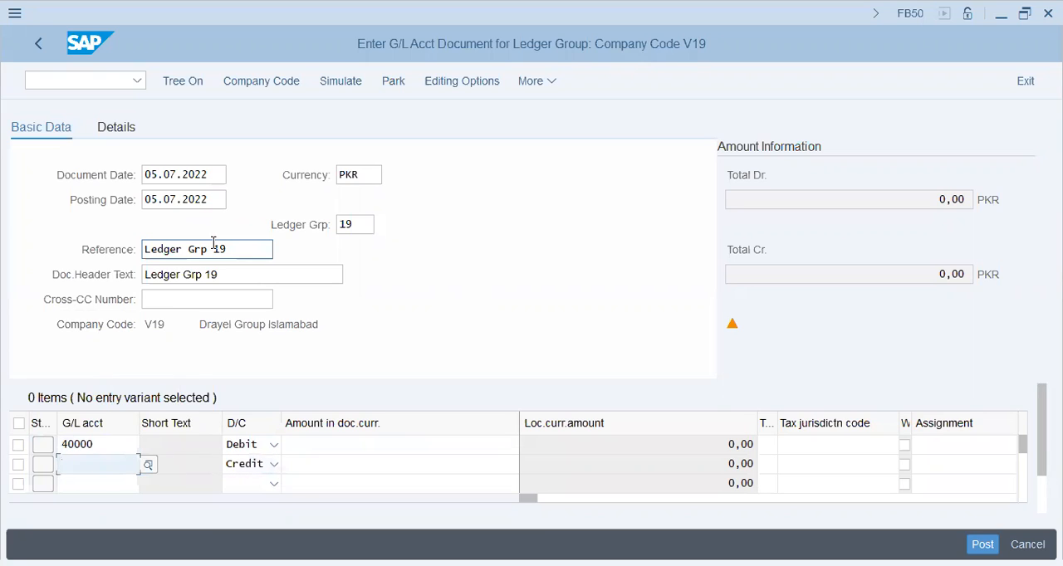
pyautogui.press('Down')
pyautogui.press('Down')
pyautogui.press('Tab')
pyautogui.press('Tab')
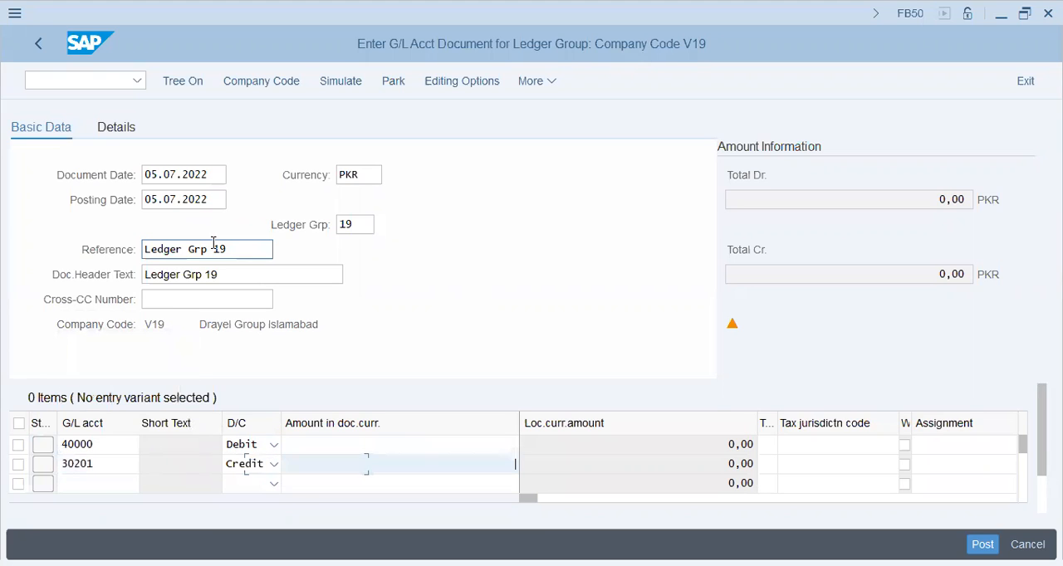
# - Enter an amount of 800 on the 40000 debit line and * as the amount on the 30201 credit line
pyautogui.press('Up')
pyautogui.write('8')
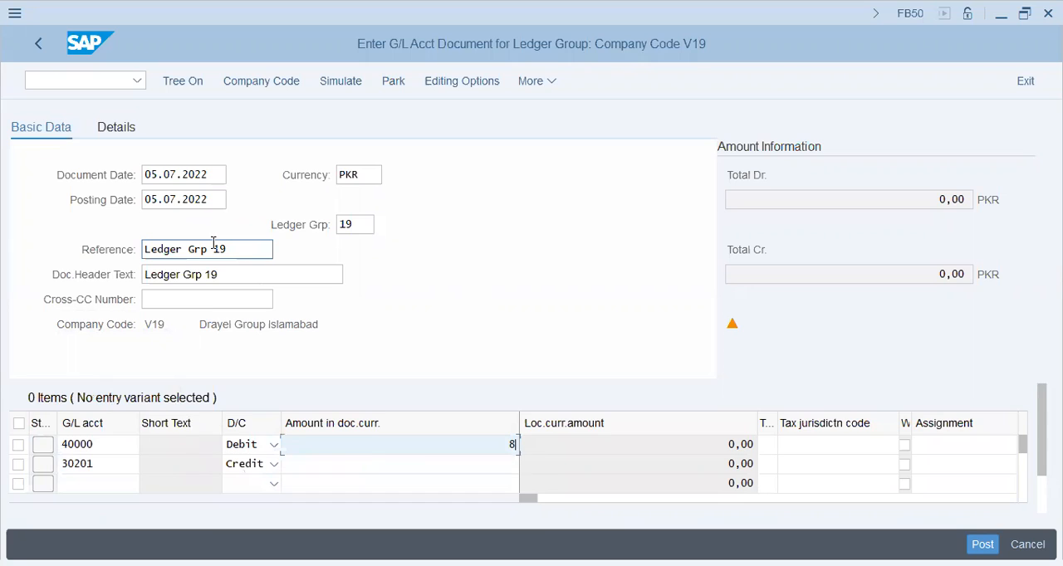
pyautogui.write('00')
pyautogui.press('Tab')
pyautogui.hotkey('shift', 'Tab')
pyautogui.press('Down')
pyautogui.write('*')
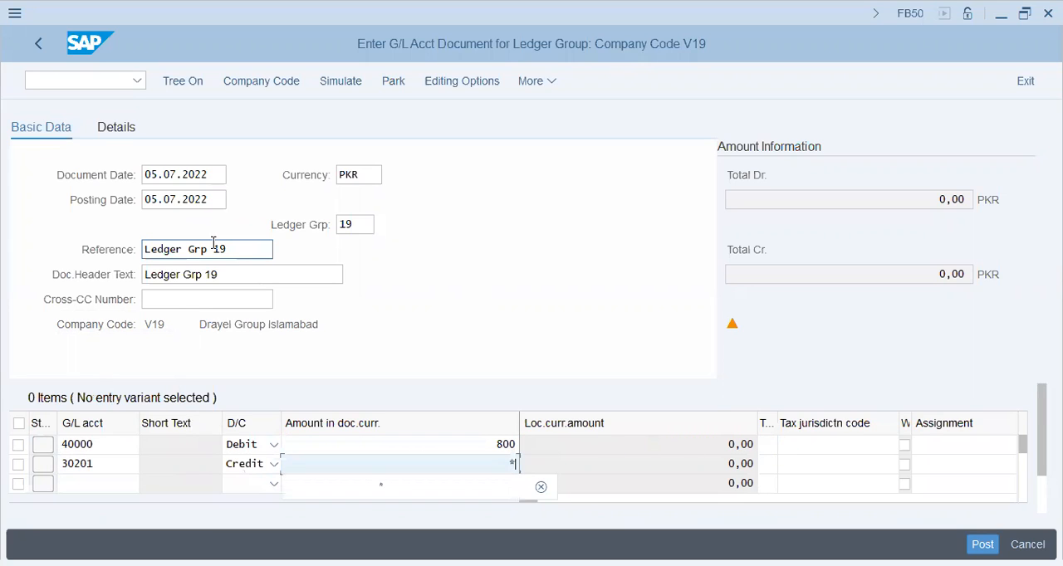
# - Enter "Ledger 19/800" as the item text on both the debit and the credit line
pyautogui.press('Tab')
pyautogui.press('Tab')
pyautogui.press('Tab')
pyautogui.press('Tab')
pyautogui.press('Tab')
pyautogui.press('Tab')
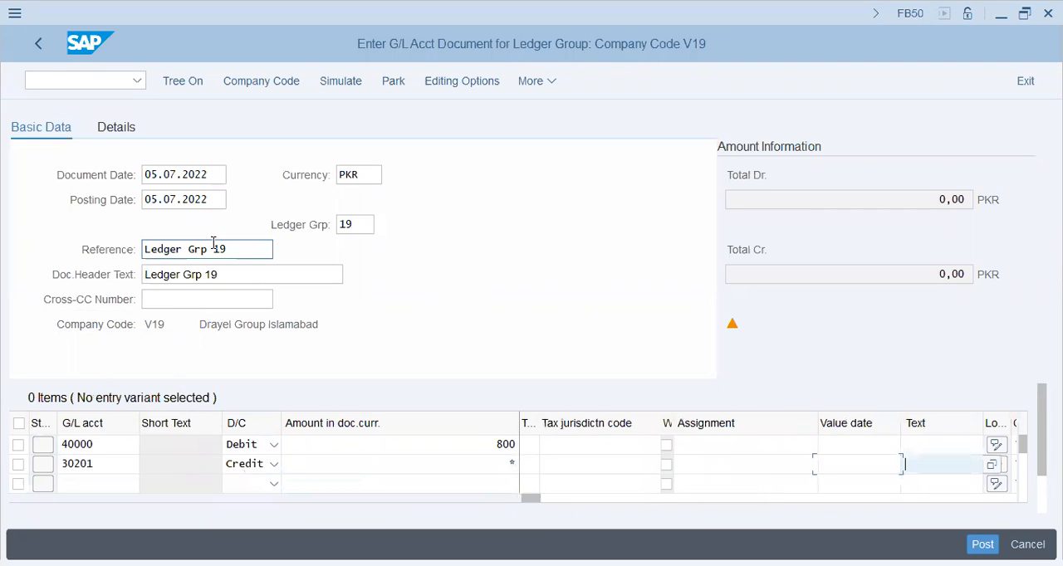
pyautogui.press('Up')
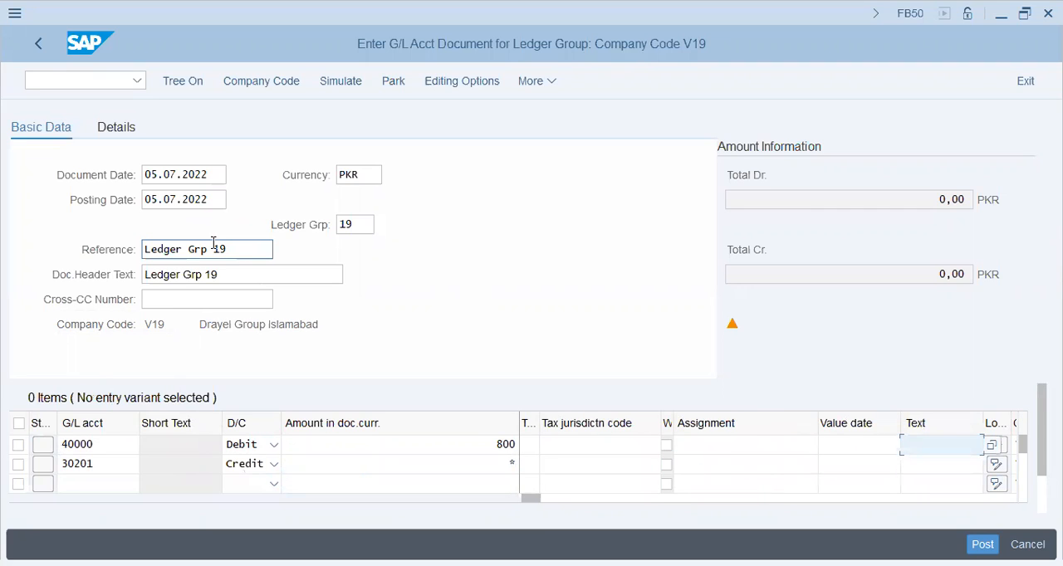
pyautogui.write('Ledger 19/80')
pyautogui.hotkey('ctrl', 'a')
pyautogui.press('Down')
pyautogui.press('Up')
pyautogui.hotkey('ctrl', 'a')
pyautogui.hotkey('ctrl', 'c')
pyautogui.press('Down')
pyautogui.hotkey('ctrl', 'v')
# - Assign cost center NV19001CC1 to the 40000 debit line and validate the entries
pyautogui.press('Tab')
pyautogui.press('Tab')
pyautogui.press('Tab')
pyautogui.press('Tab')
pyautogui.press('Tab')
pyautogui.press('Tab')
pyautogui.press('Tab')
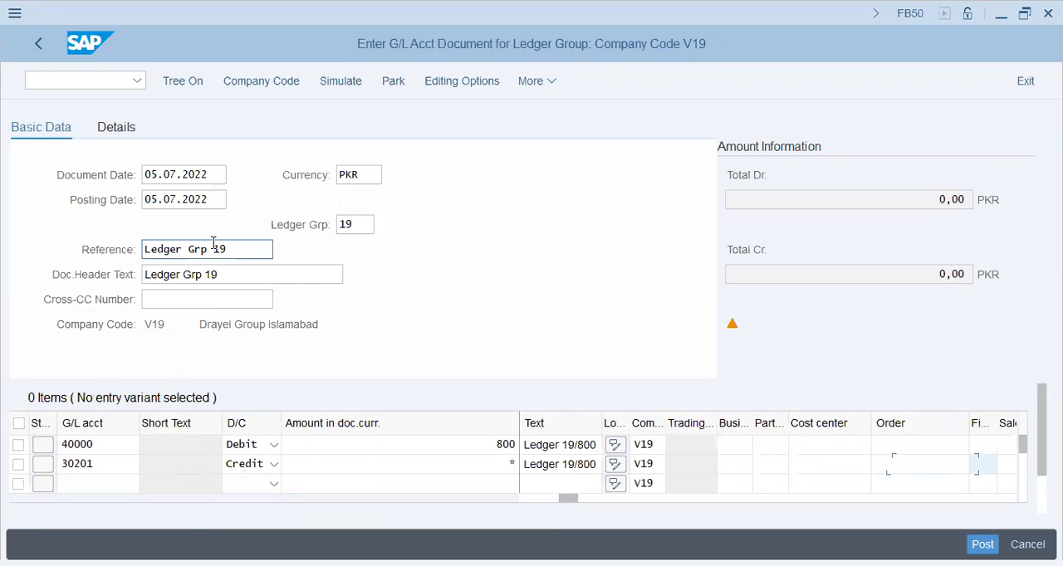
pyautogui.press('Up')
pyautogui.hotkey('shift', 'Tab')
pyautogui.hotkey('shift', 'Tab')
pyautogui.write('N')
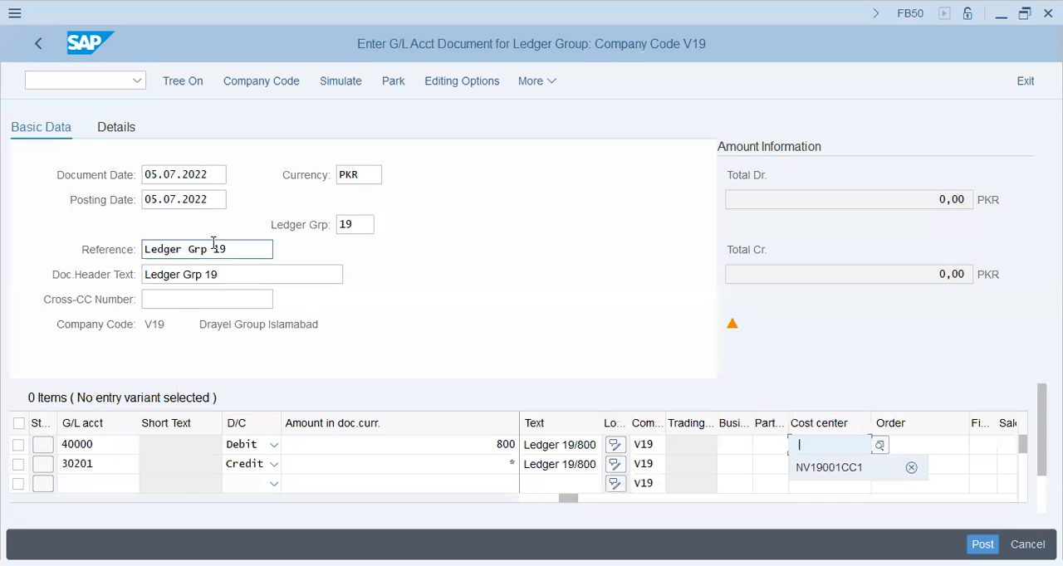
pyautogui.press('Down')
pyautogui.press('Return')
pyautogui.press('Return')
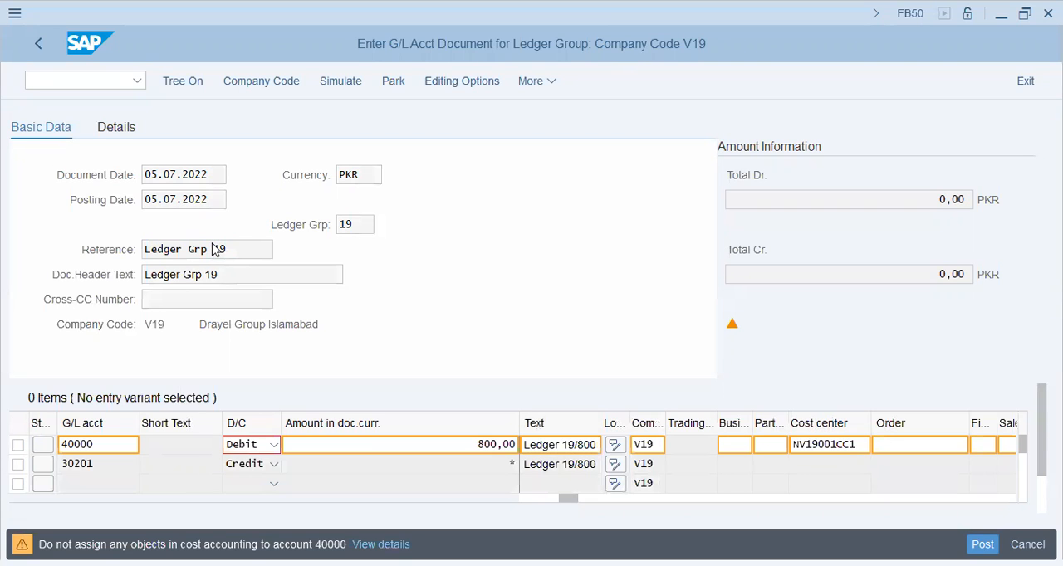
pyautogui.press('Return')
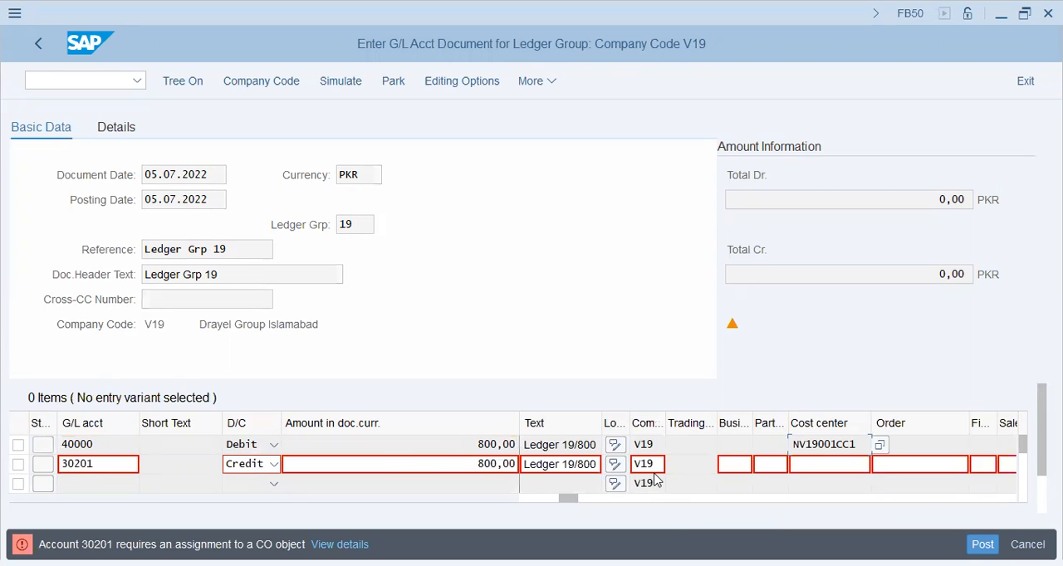
# - Assign cost center NV19001CC1 to the 30201 credit line and validate the entries
pyautogui.click(812, 465)
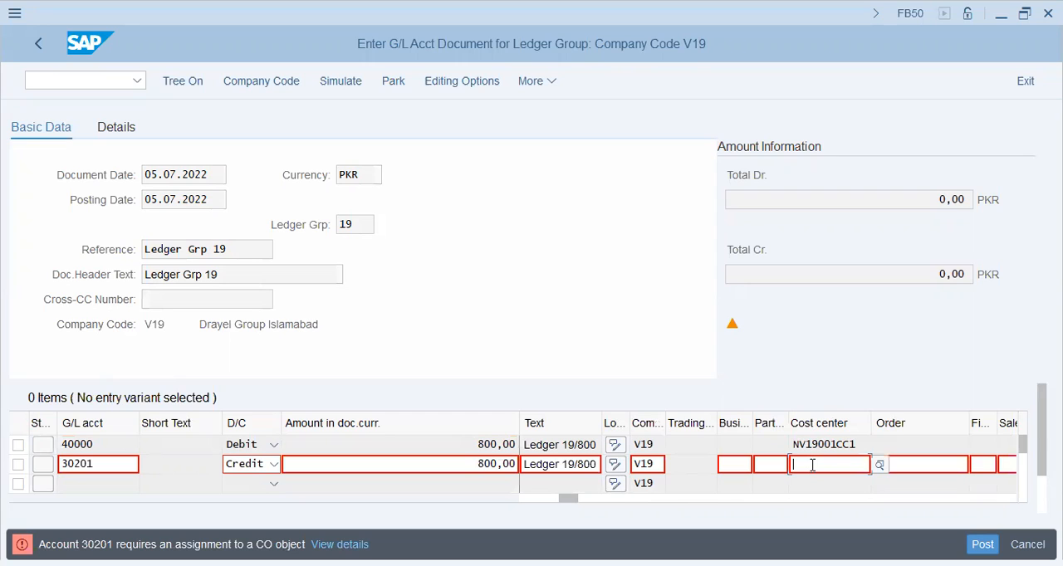
pyautogui.click(820, 485)
pyautogui.press('Return')
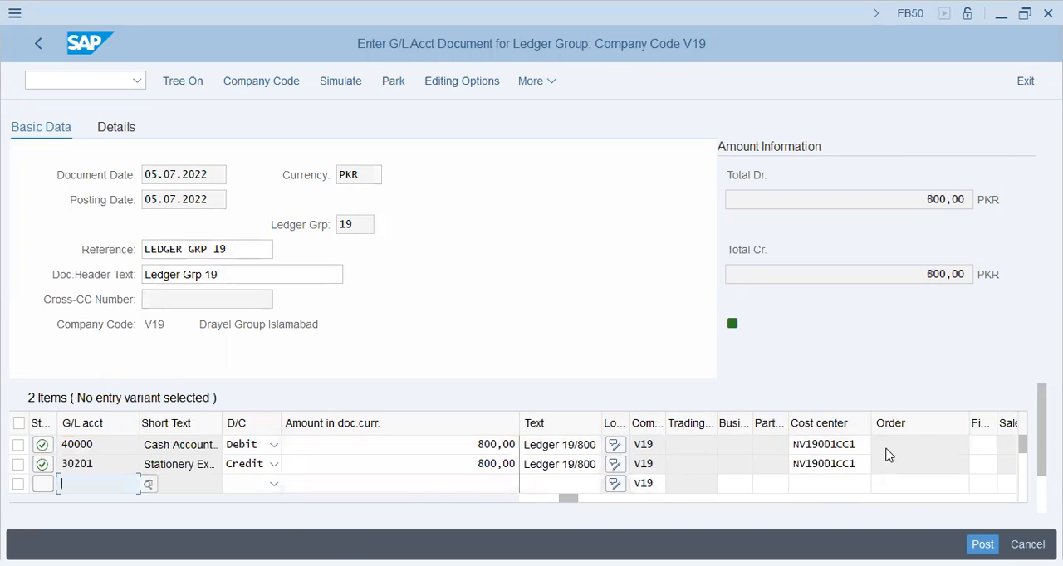
# - Remove the cost center from the 40000 debit line and post the document
pyautogui.click(862, 445)
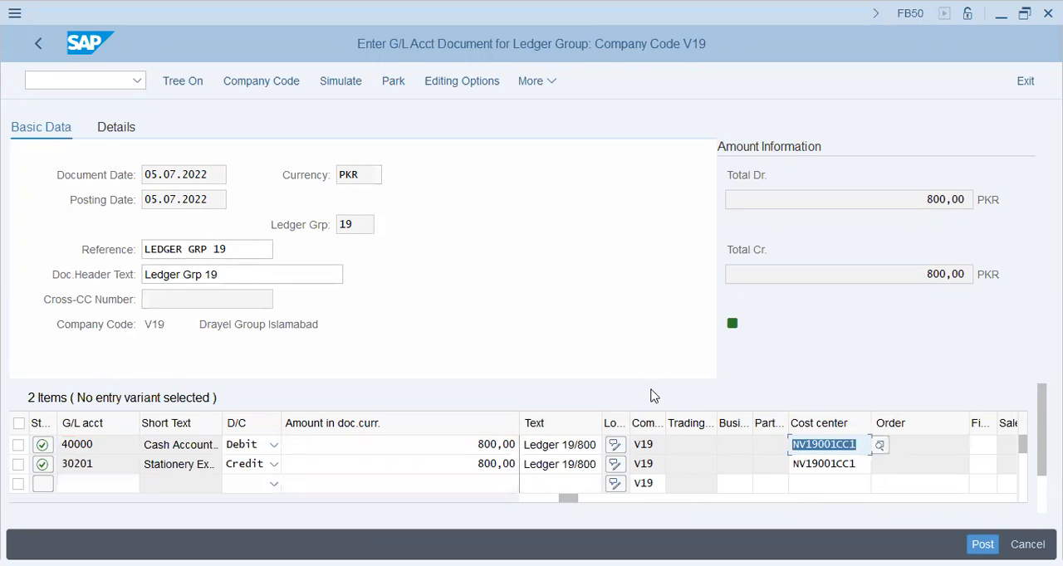
pyautogui.press('Delete')
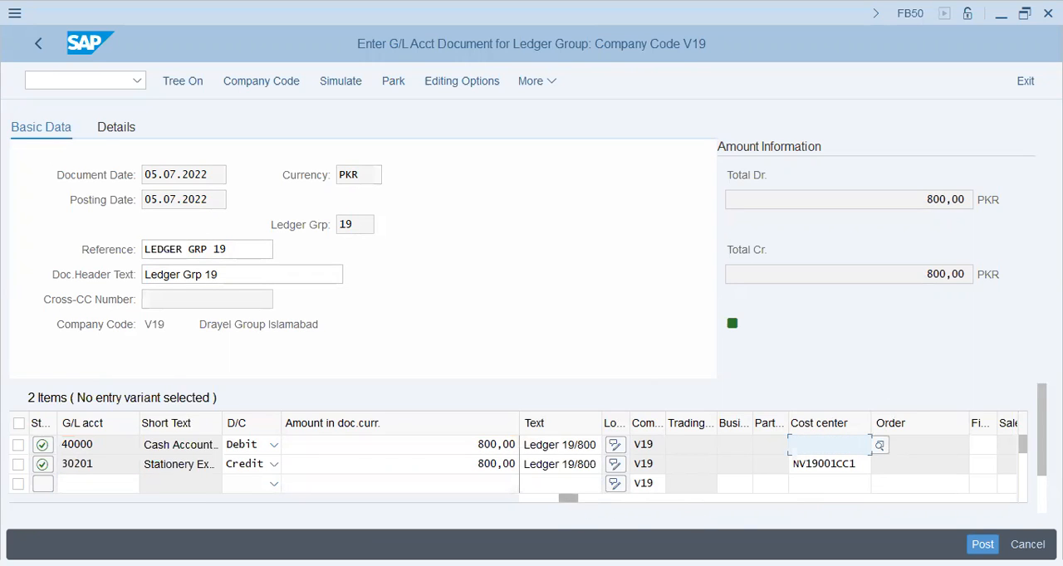
pyautogui.click(982, 544)
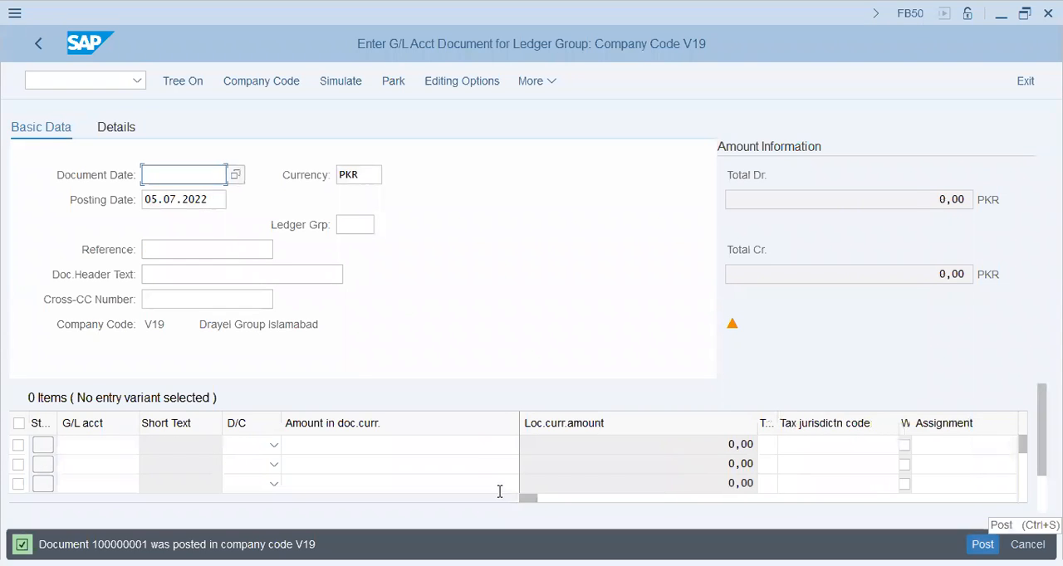
# - Leave the ledger group document entry without saving and return to the SAP Easy Access overview
pyautogui.click(357, 226)
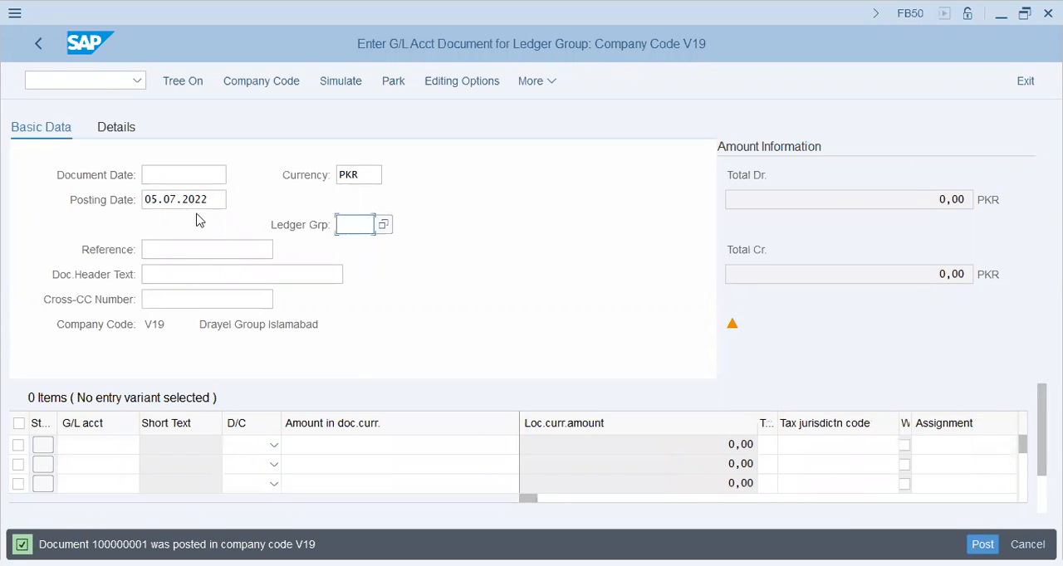
pyautogui.click(41, 48)
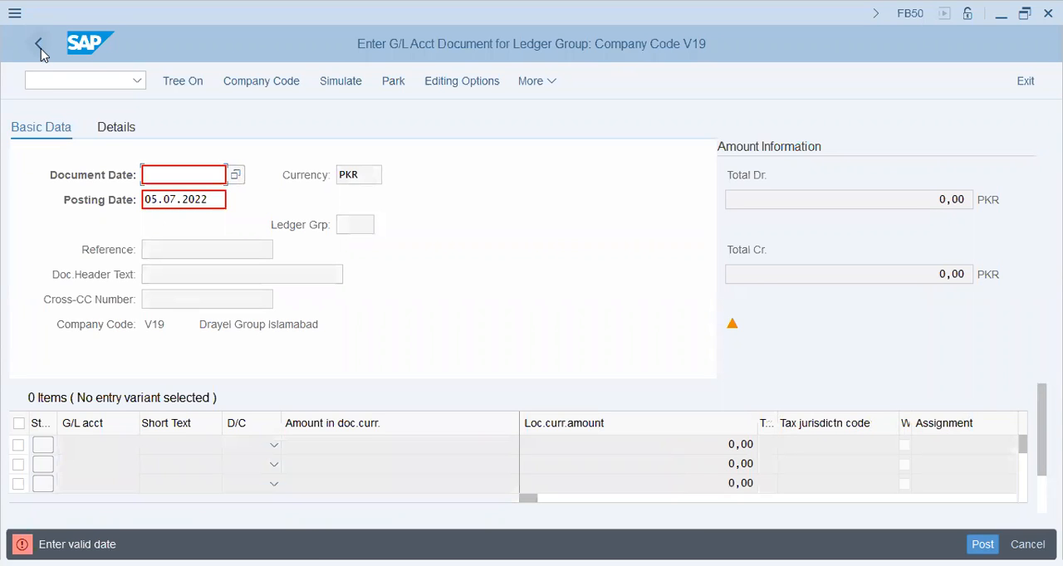
pyautogui.click(1030, 88)
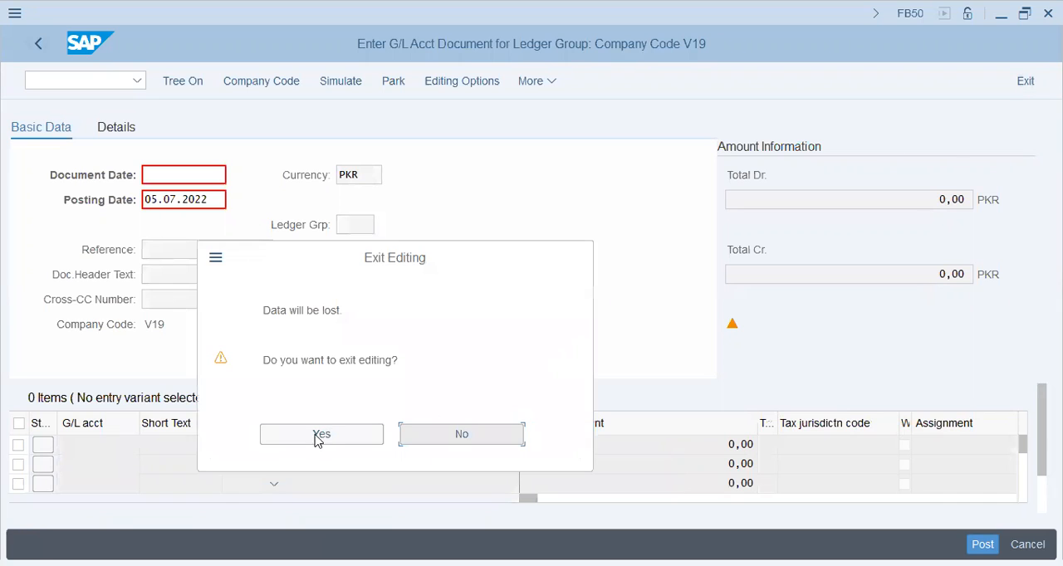
pyautogui.click(316, 438)
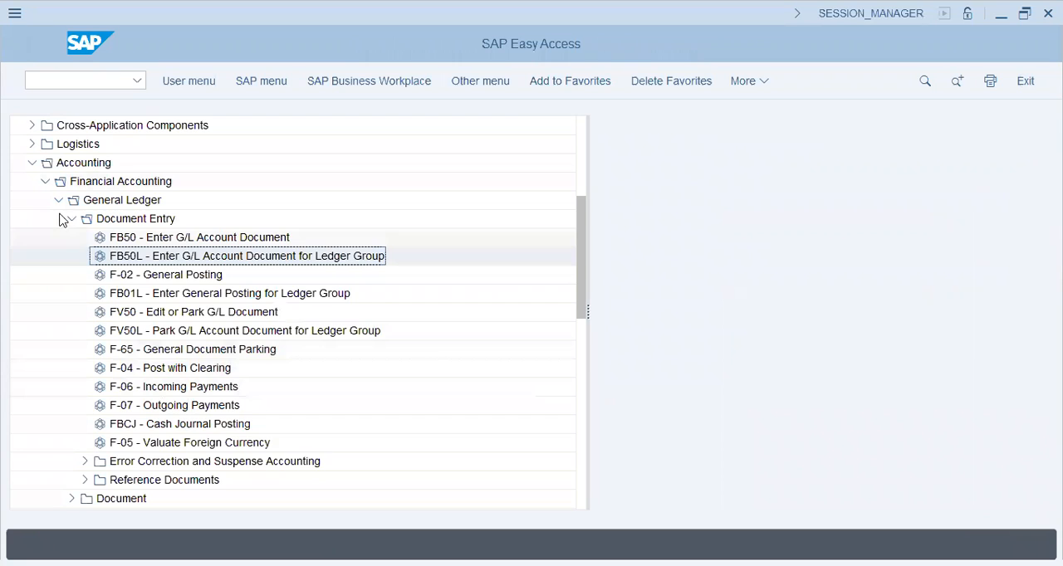
# - Look through the General Ledger Reports under Information System, including the Line Items and general Document reports
pyautogui.click(71, 219)
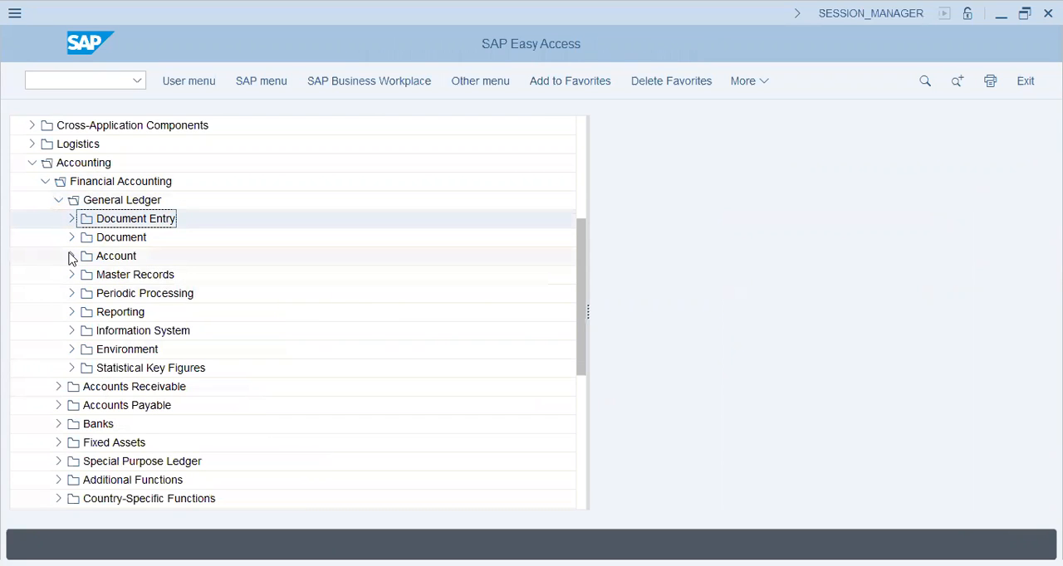
pyautogui.click(71, 332)
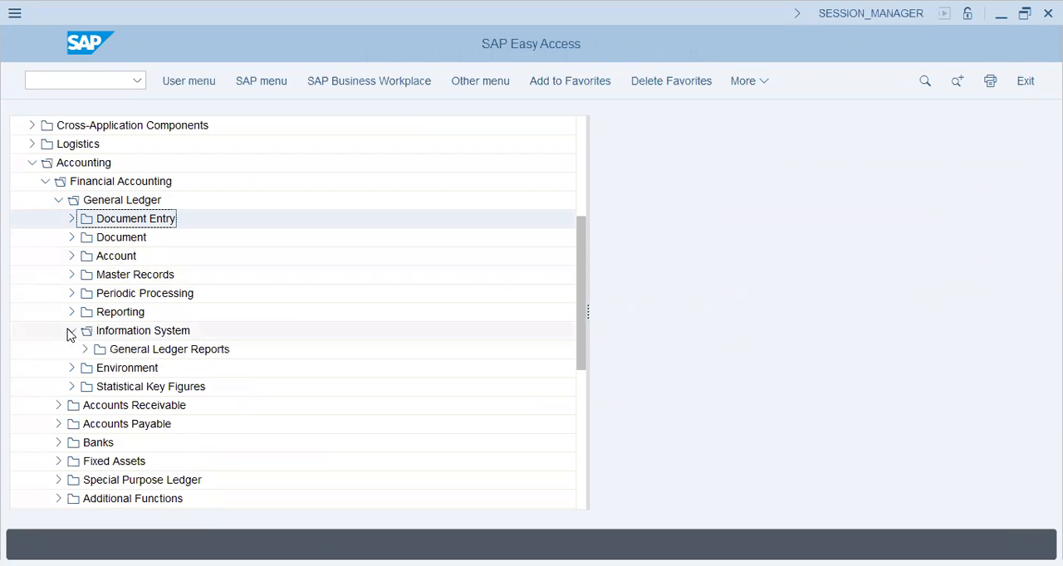
pyautogui.click(86, 350)
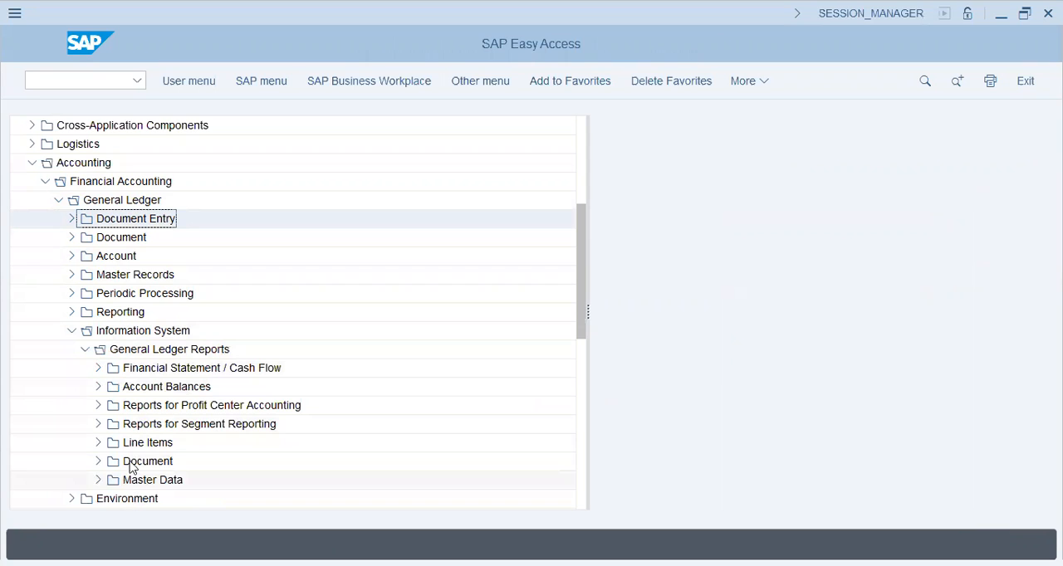
pyautogui.click(98, 442)
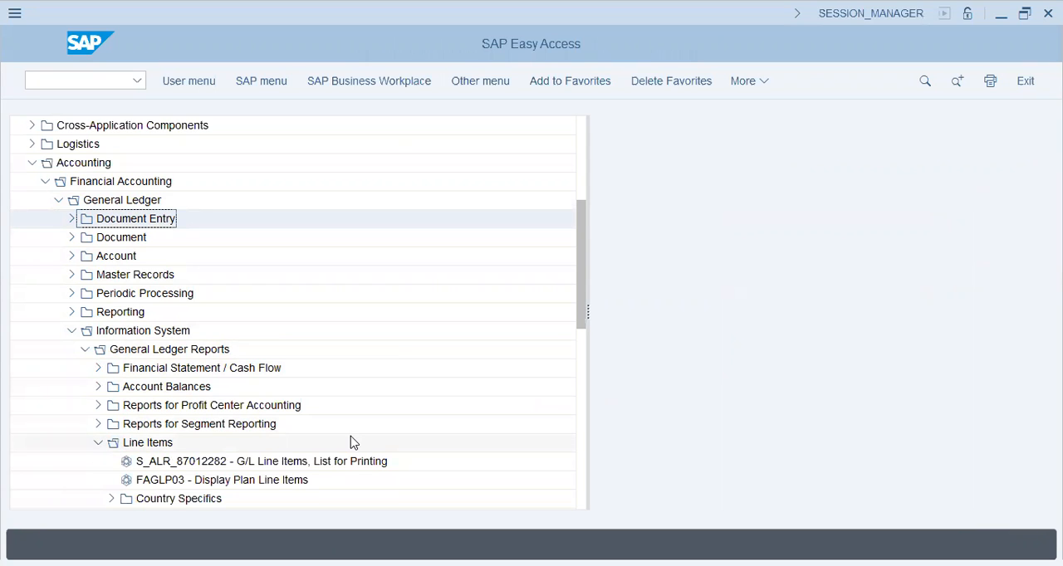
pyautogui.click(98, 442)
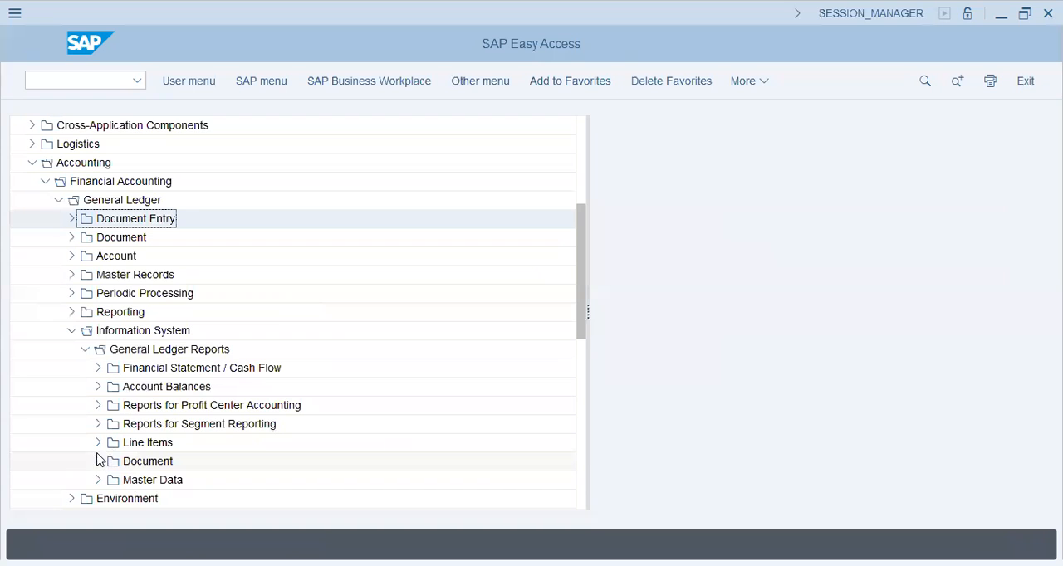
pyautogui.click(98, 461)
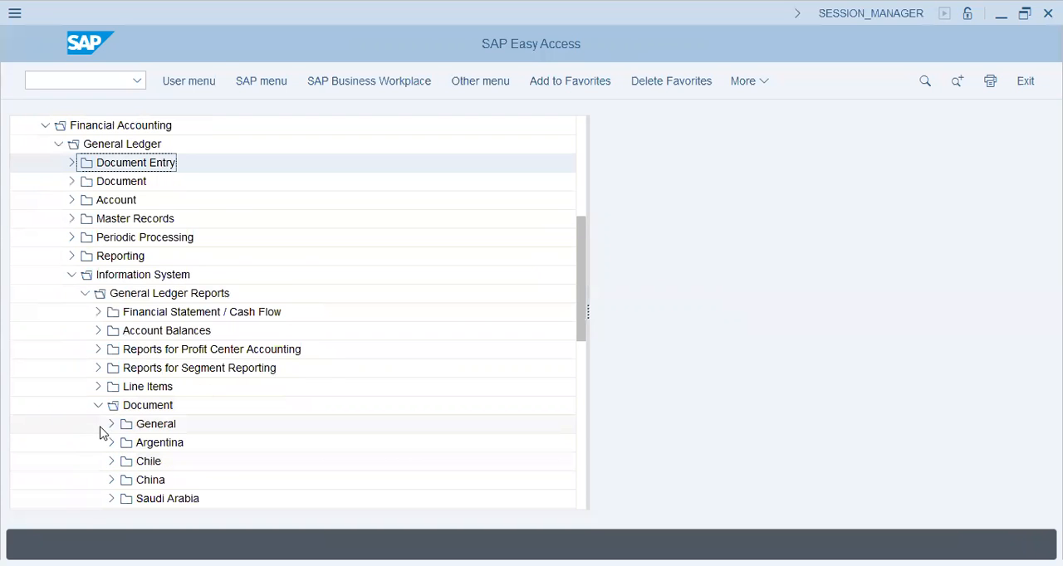
pyautogui.click(111, 425)
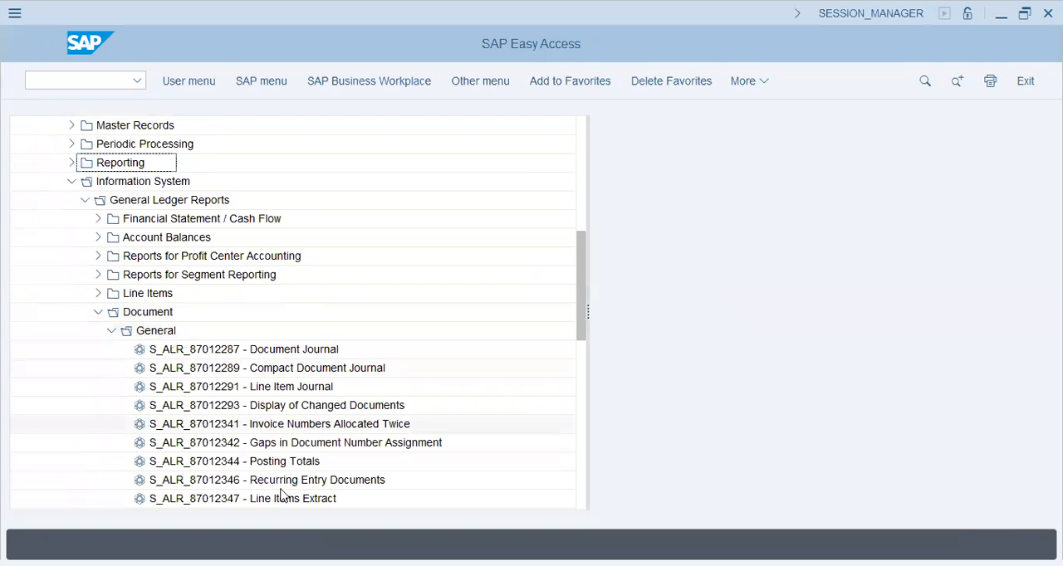
pyautogui.moveTo(574, 242); pyautogui.dragTo(579, 268)
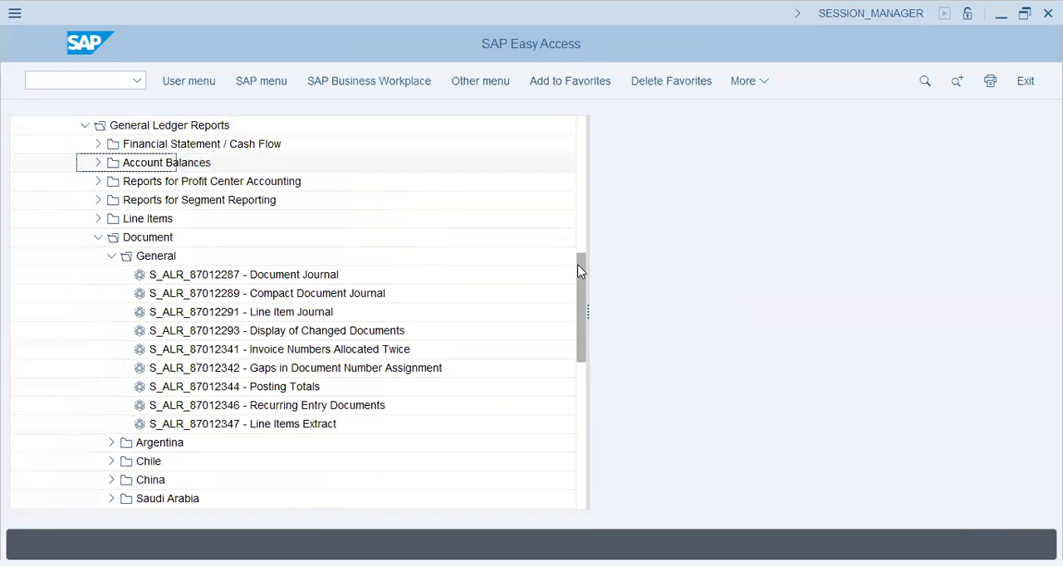
pyautogui.click(98, 239)
pyautogui.click(85, 125)
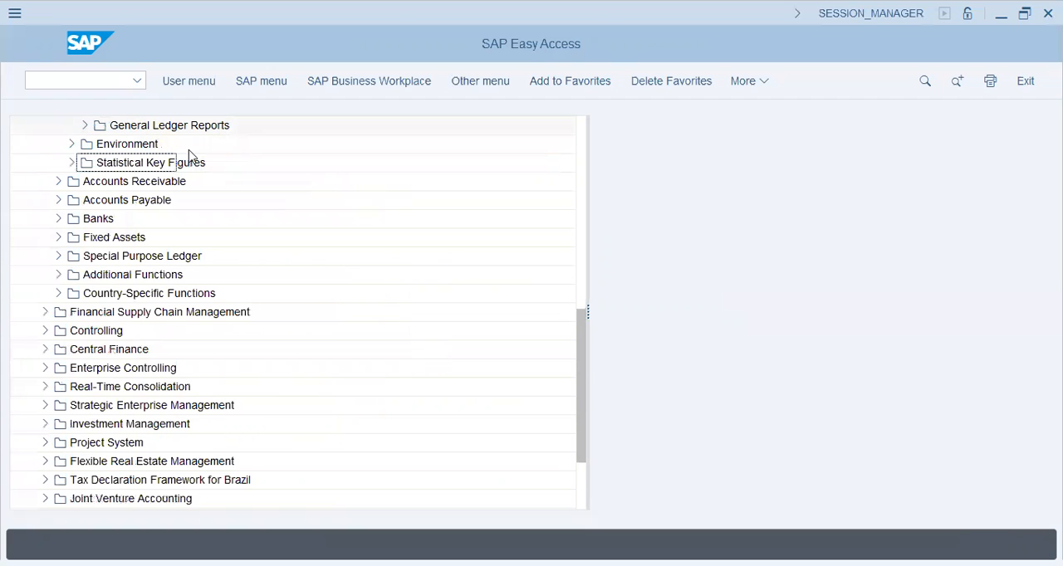
# - Look through the Current Settings under Environment and the Reporting folder within General Ledger
pyautogui.moveTo(579, 361); pyautogui.dragTo(562, 308)
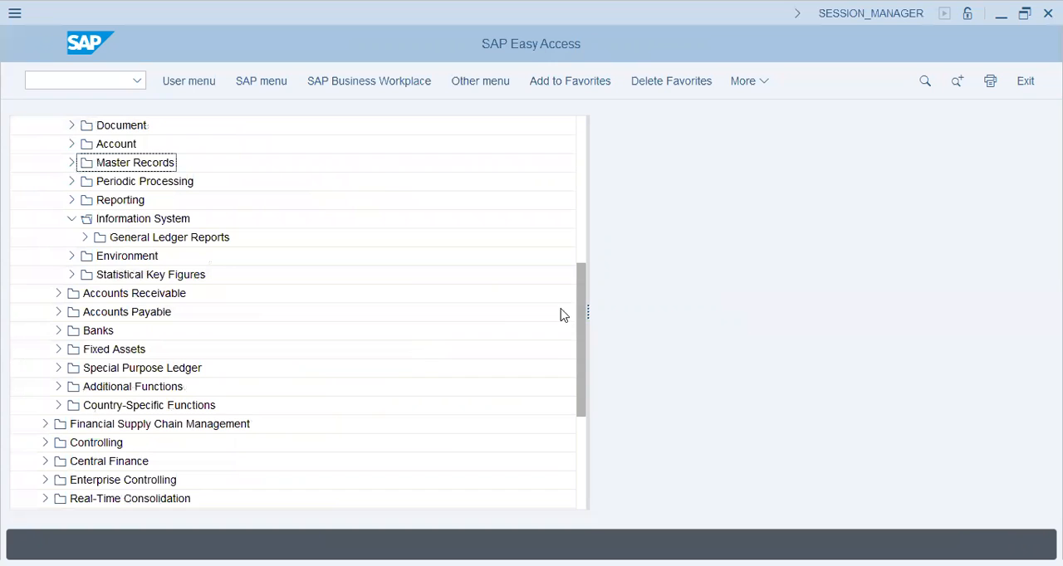
pyautogui.click(72, 256)
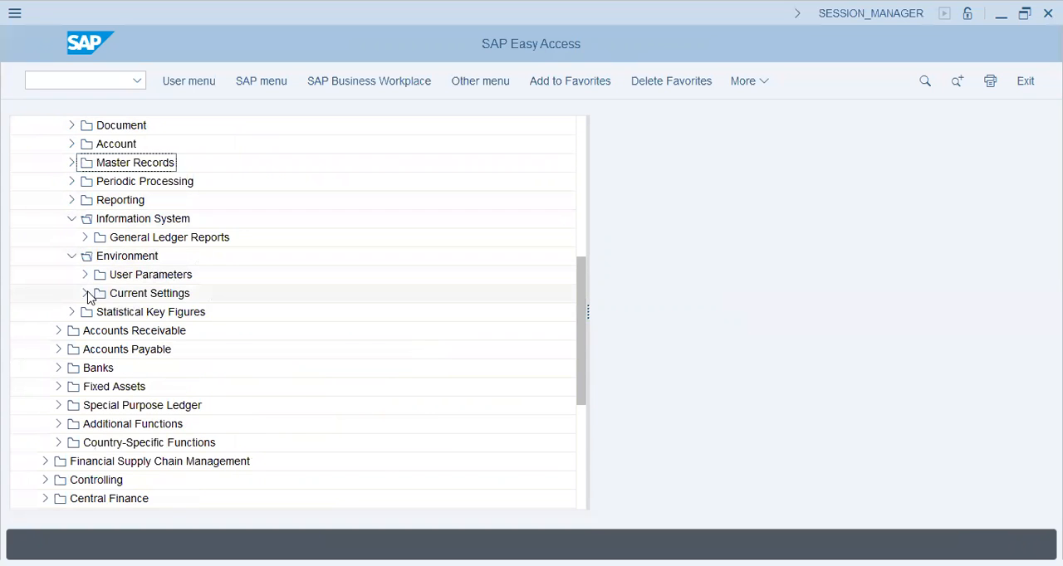
pyautogui.click(86, 294)
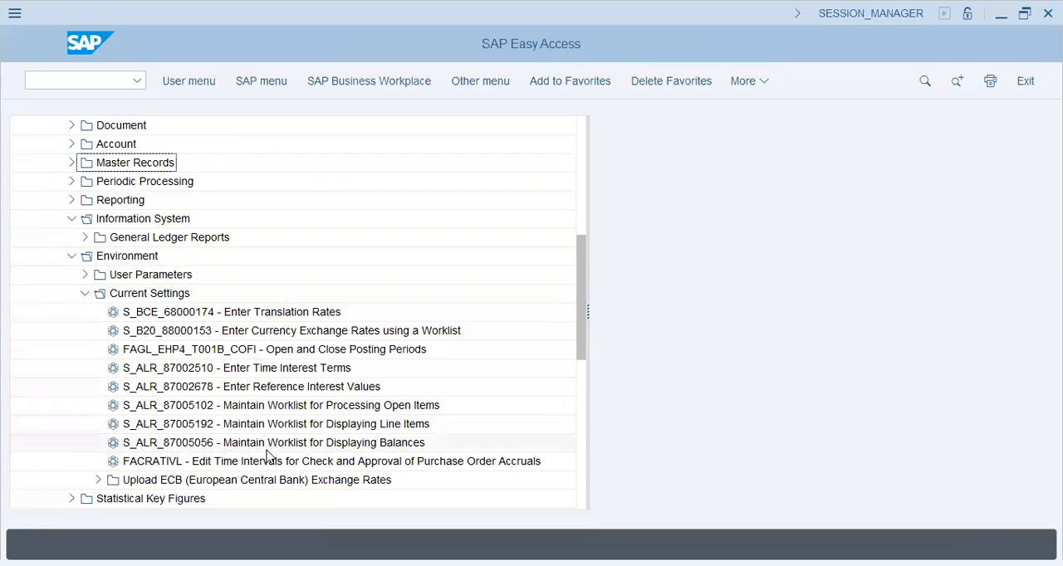
pyautogui.click(85, 293)
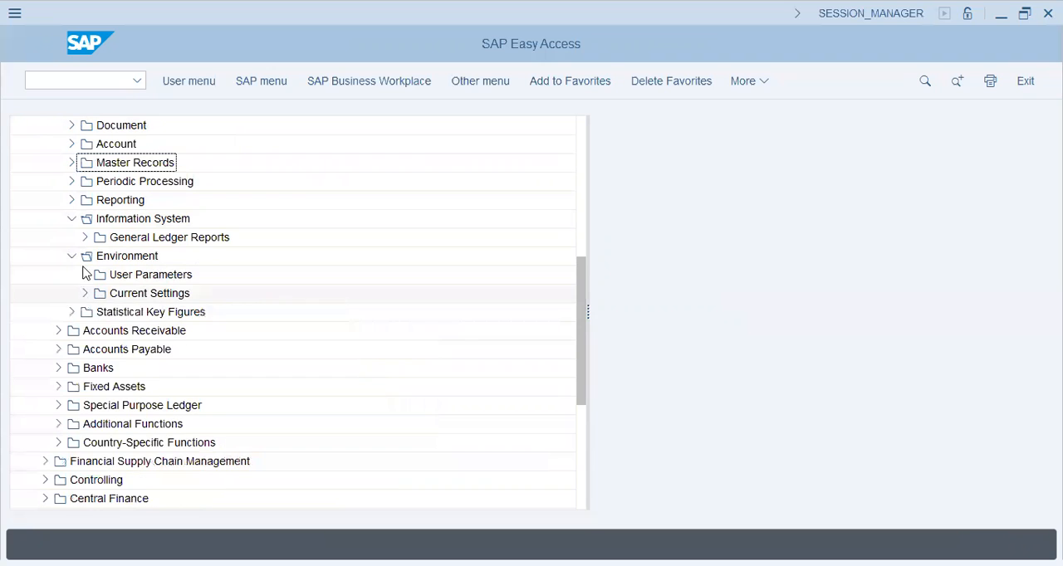
pyautogui.click(72, 220)
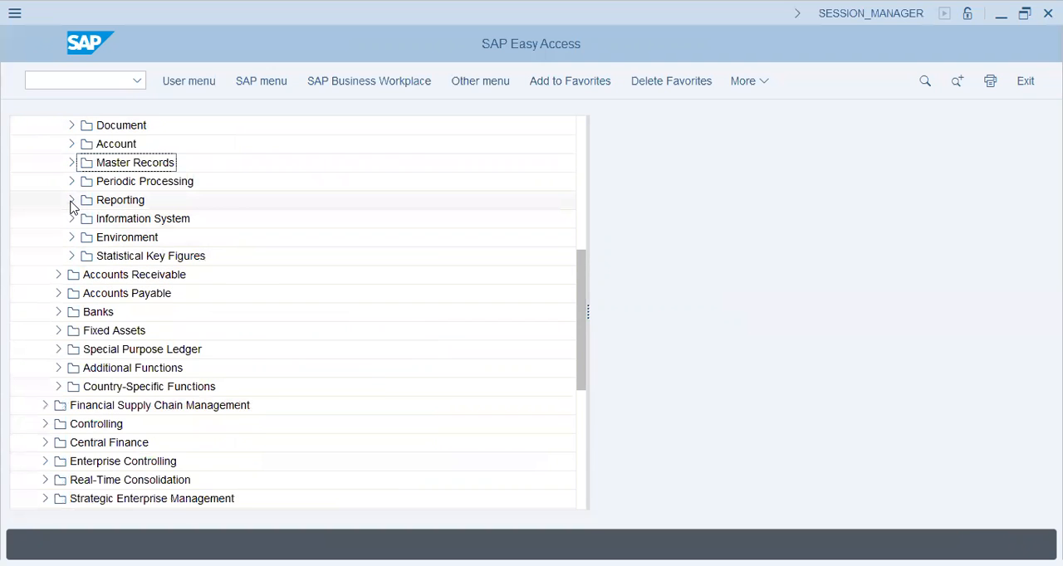
pyautogui.click(72, 202)
pyautogui.click(154, 236)
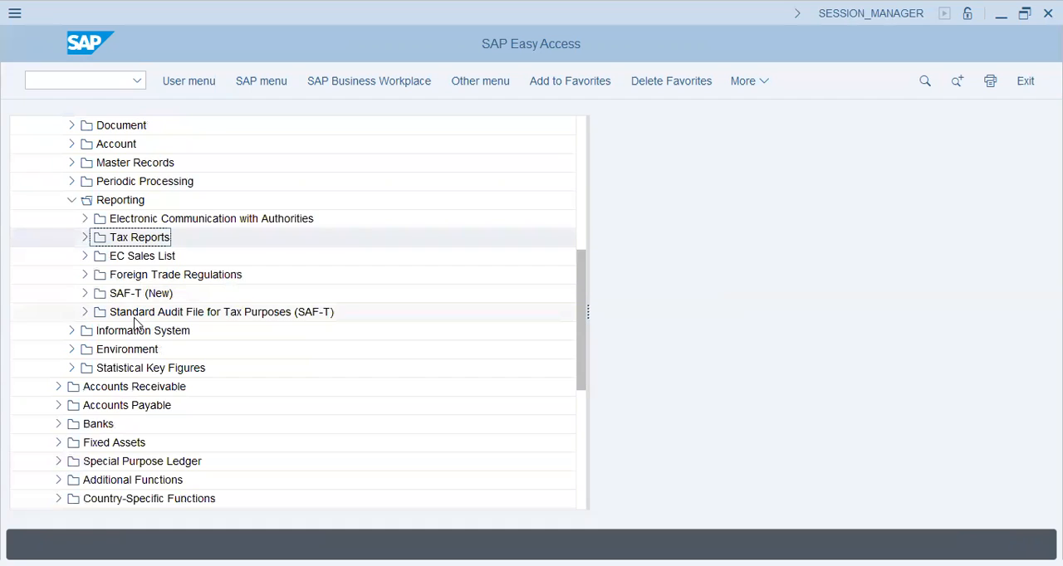
pyautogui.click(136, 321)
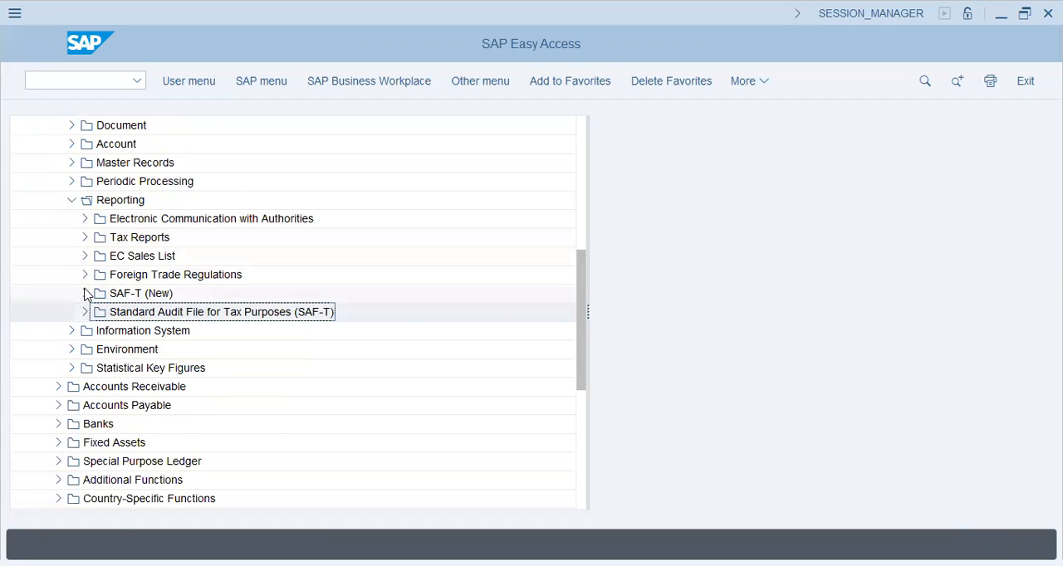
pyautogui.click(72, 202)
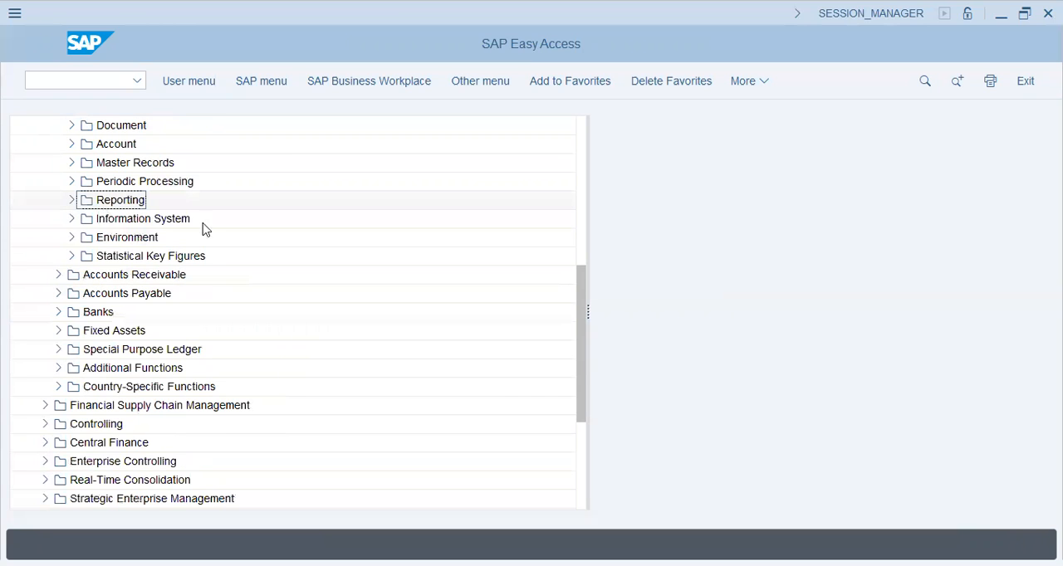
# - Open the G/L account Line Item Browser from the Account folder, check its ledger selection, and return to the overview
pyautogui.click(71, 144)
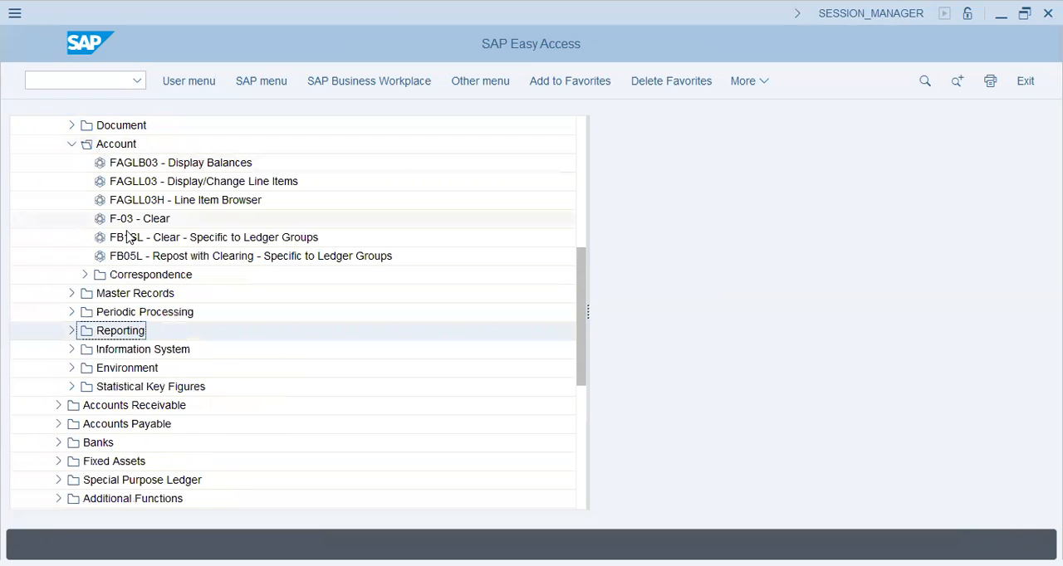
pyautogui.click(156, 241)
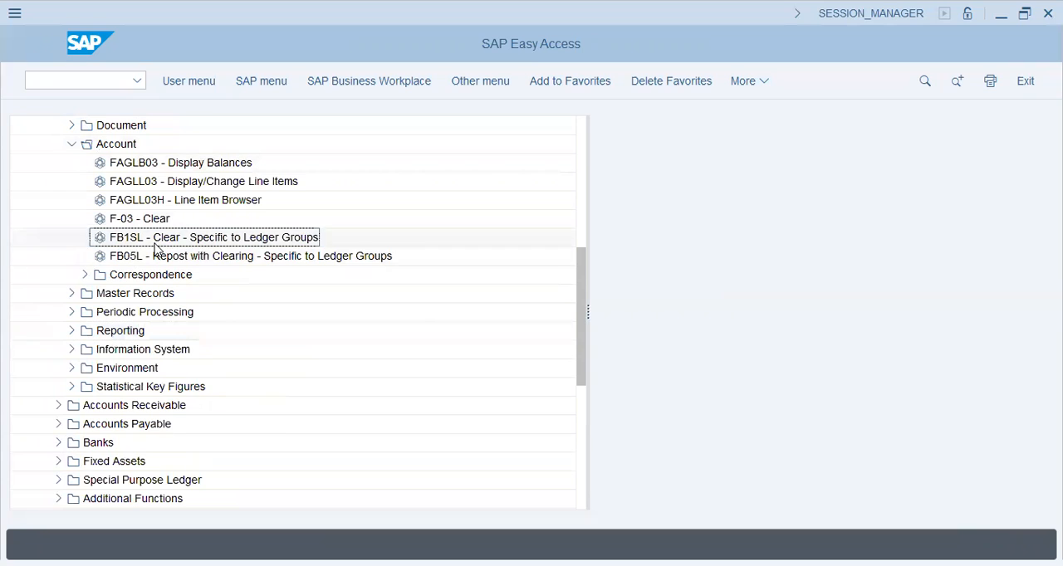
pyautogui.click(169, 258)
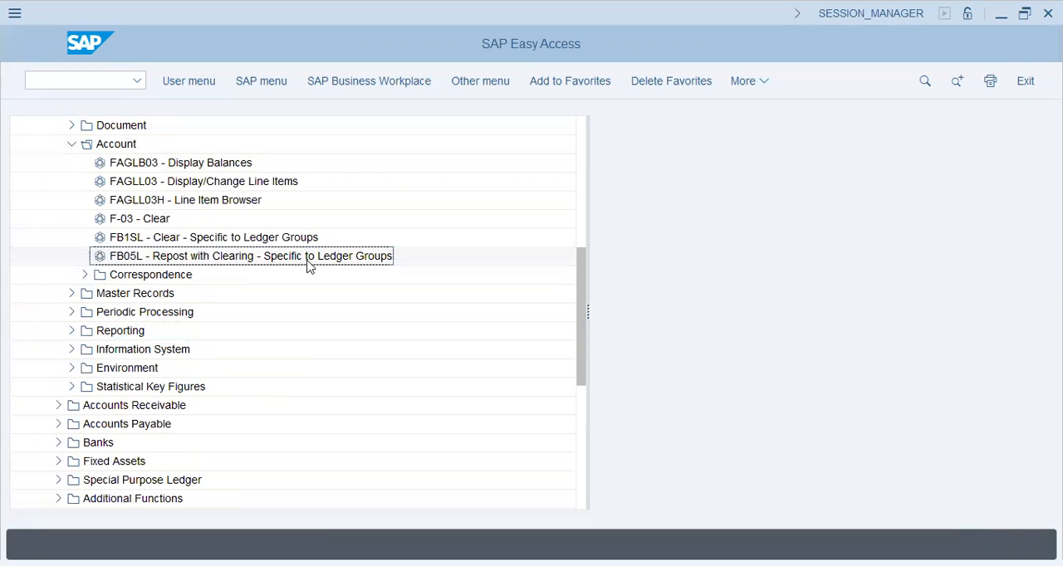
pyautogui.click(184, 201)
pyautogui.doubleClick(184, 202)
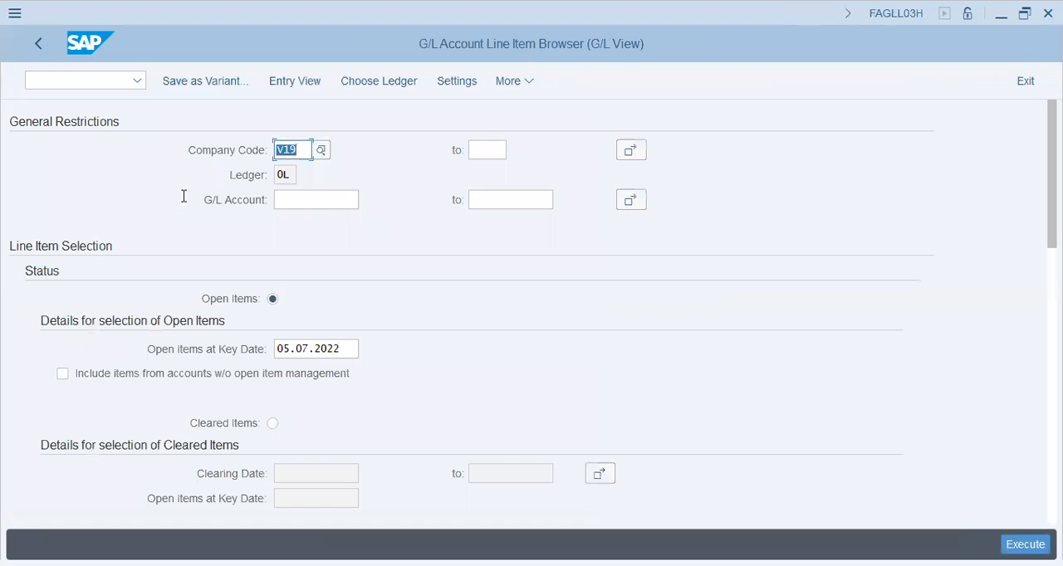
pyautogui.click(286, 175)
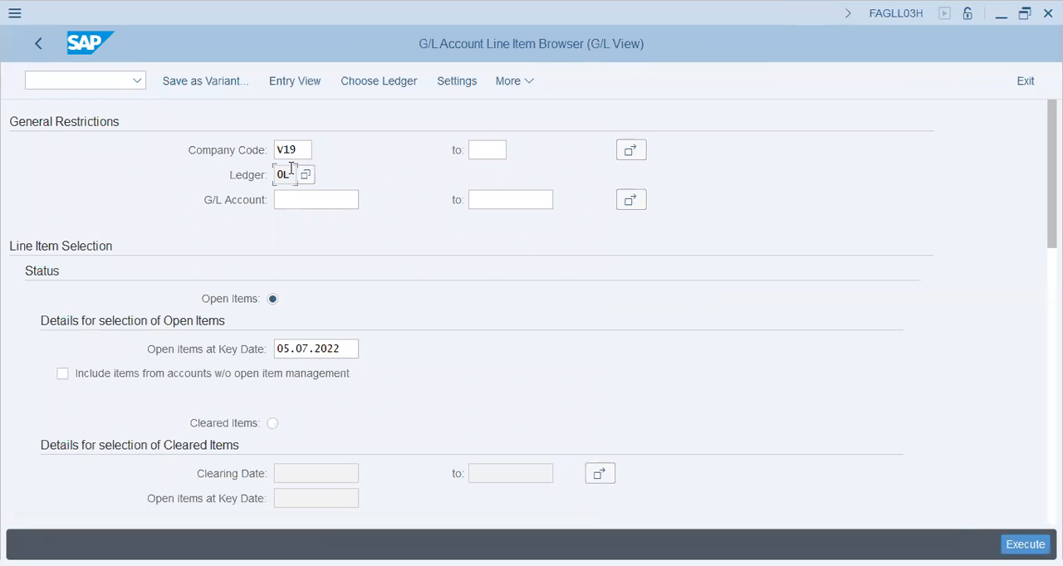
pyautogui.click(43, 46)
# - Open the G/L account balance display, check its company code and ledger selections, and return to the overview
pyautogui.click(165, 168)
pyautogui.doubleClick(164, 169)
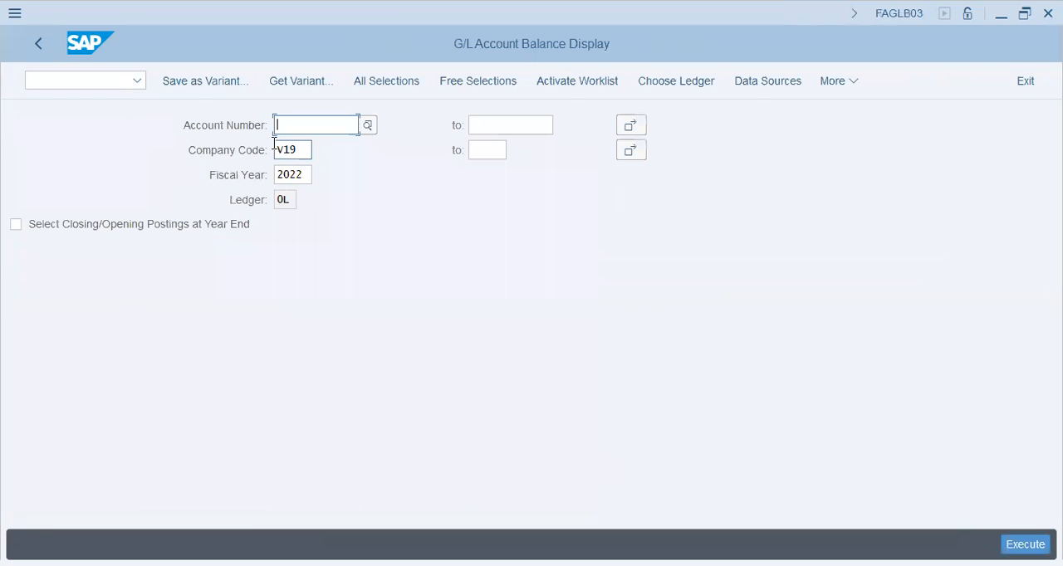
pyautogui.click(300, 149)
pyautogui.click(283, 201)
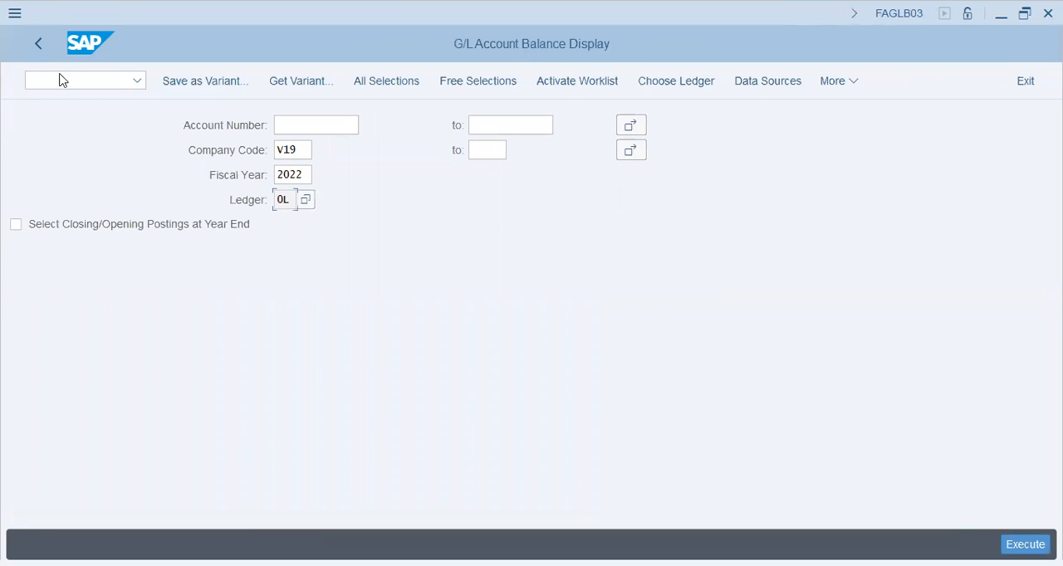
pyautogui.click(31, 48)
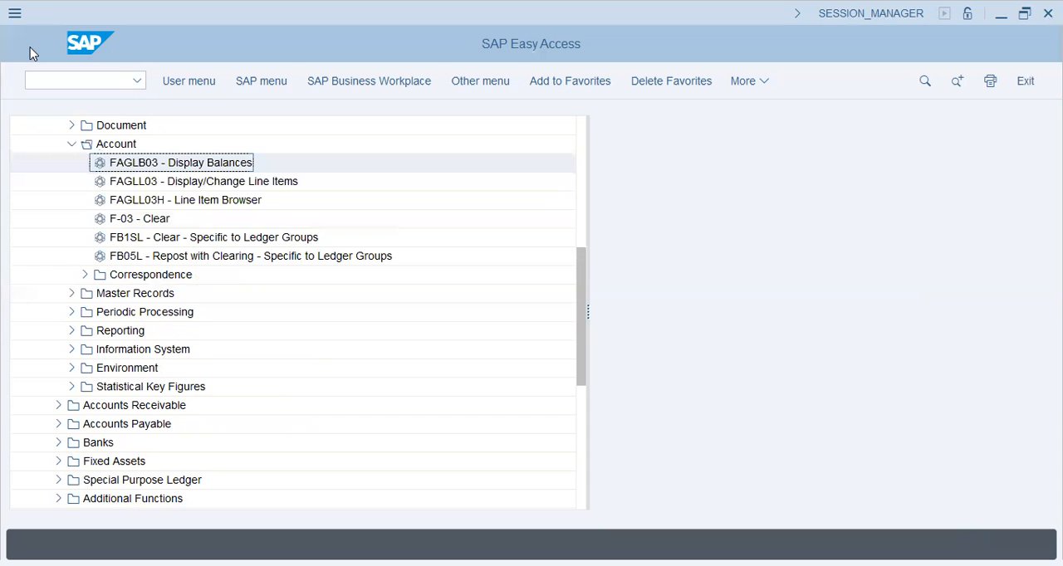
# - Open the clearing transaction specific to ledger groups, review its header data fields, and leave it
pyautogui.click(158, 238)
pyautogui.doubleClick(158, 238)
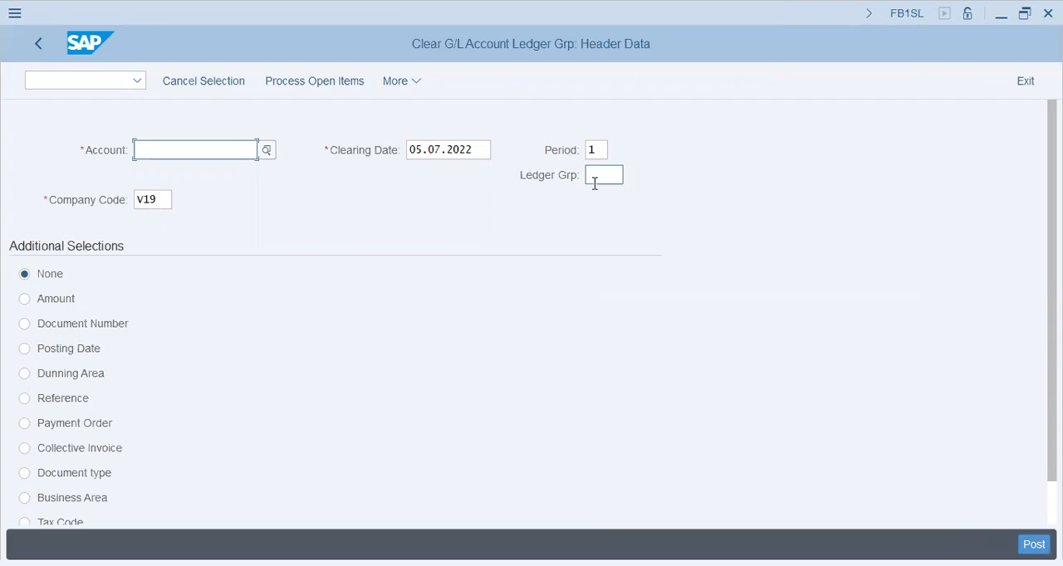
pyautogui.click(29, 46)
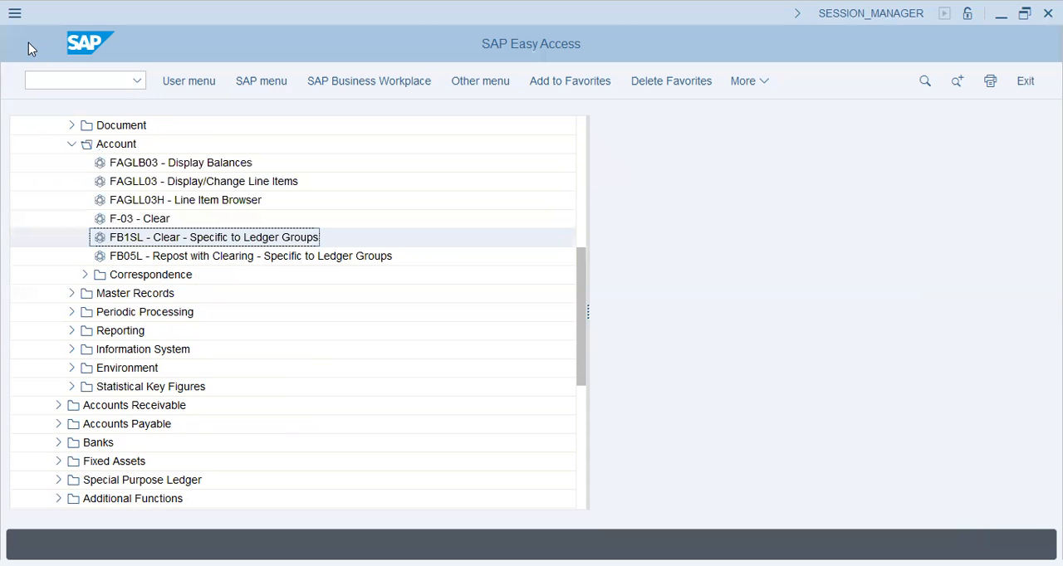
# - Look through the Reporting folder and the Account Balances and Financial Statement / Cash Flow folders of the General Ledger Reports
pyautogui.click(72, 330)
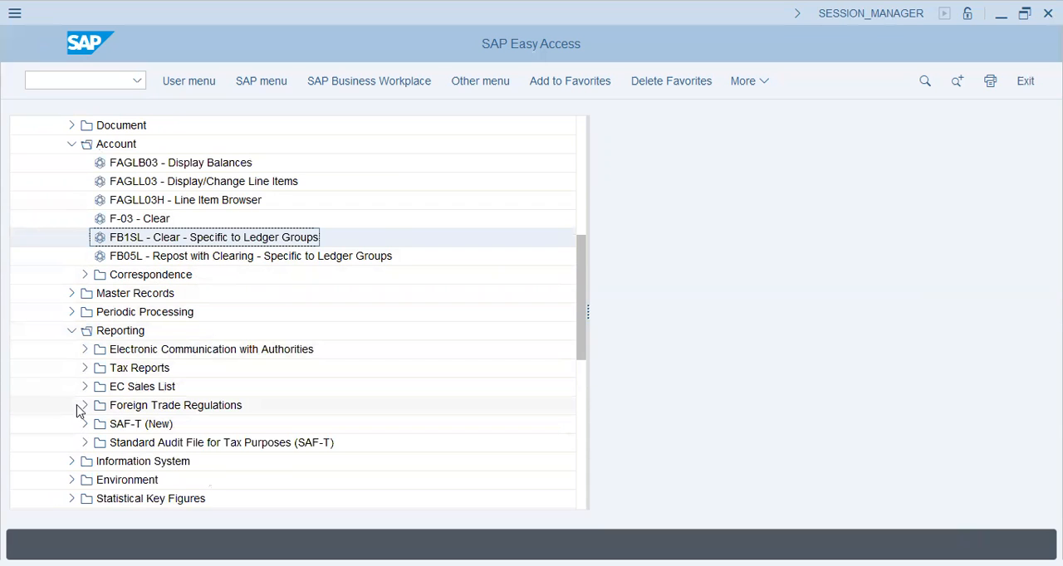
pyautogui.click(71, 331)
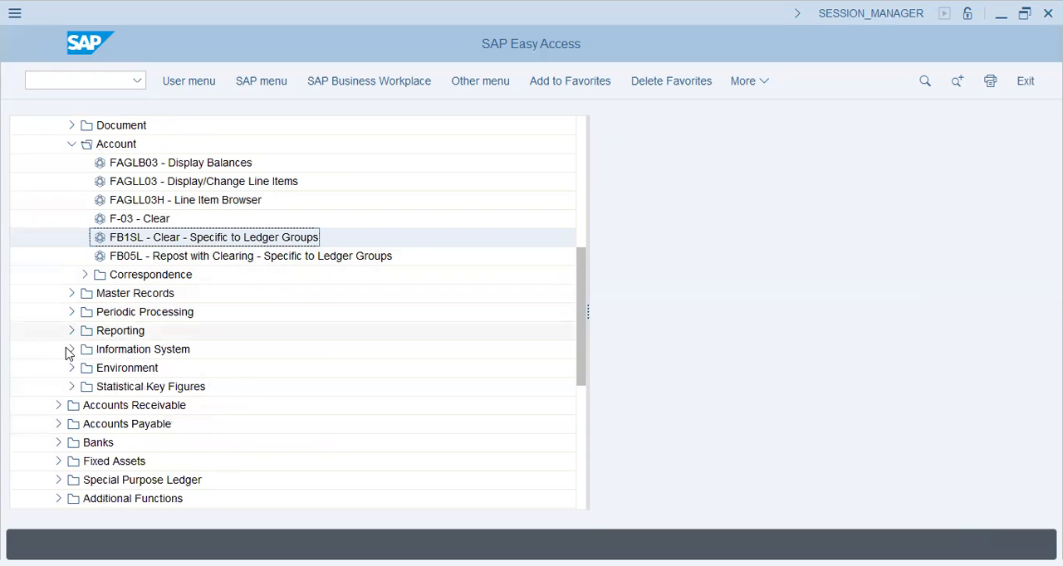
pyautogui.click(72, 349)
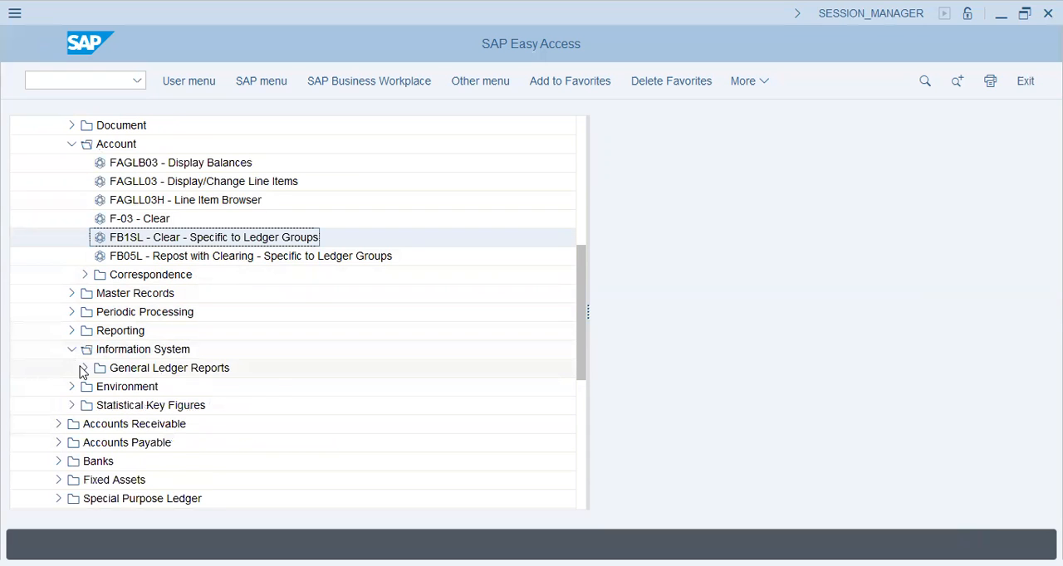
pyautogui.click(84, 368)
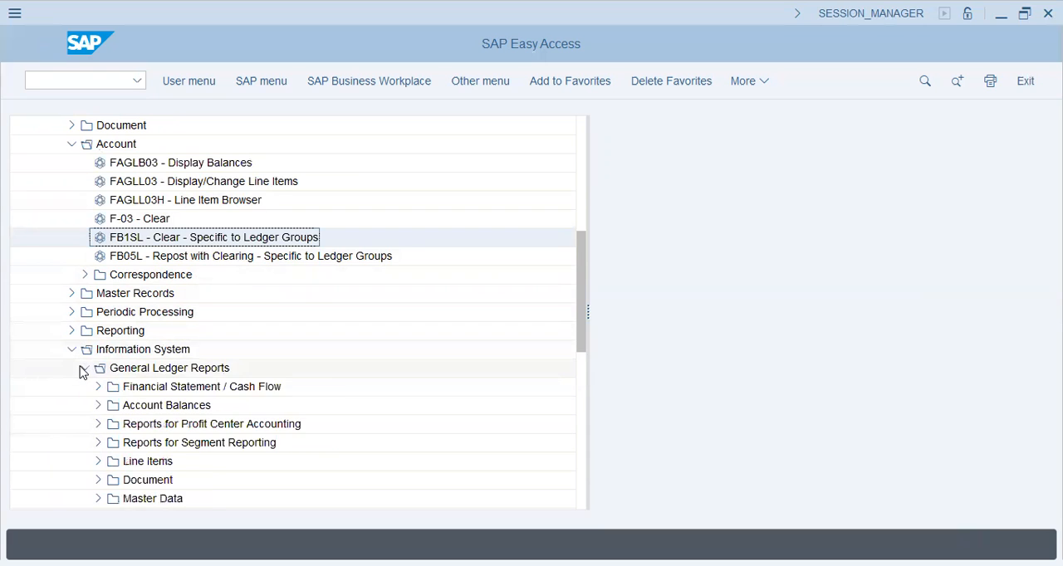
pyautogui.click(100, 406)
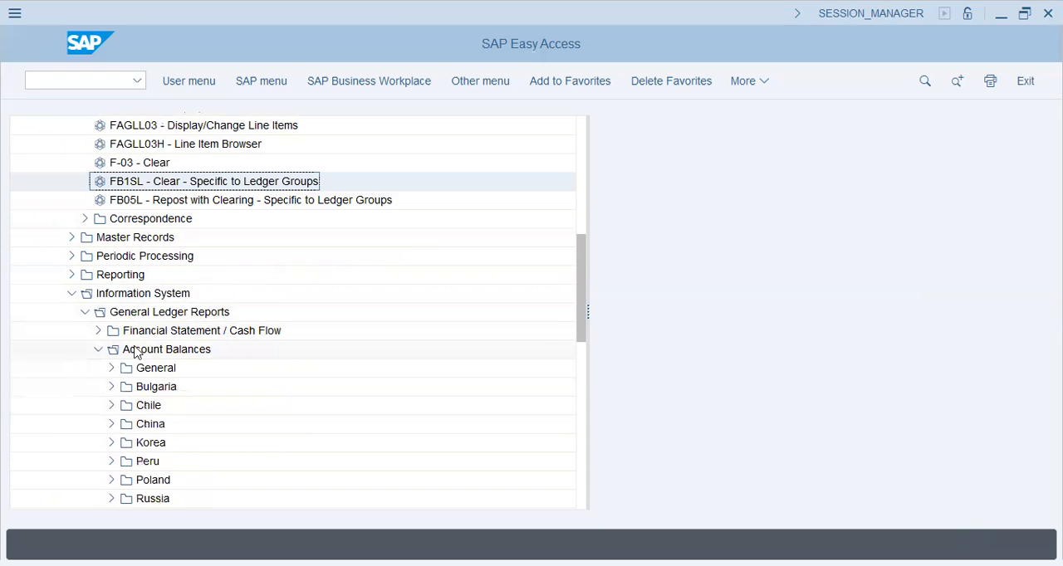
pyautogui.click(99, 350)
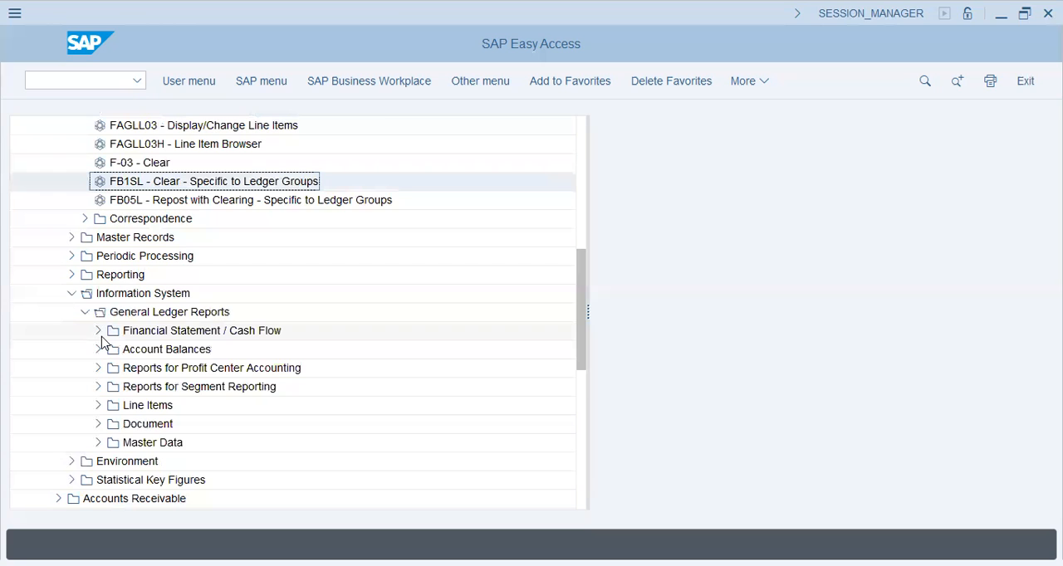
pyautogui.click(98, 332)
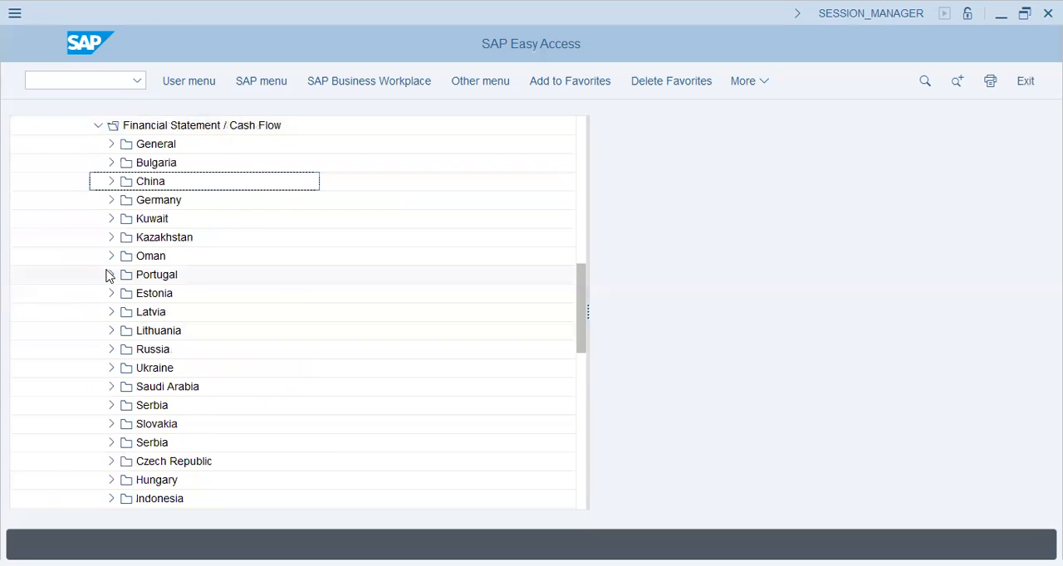
pyautogui.click(98, 126)
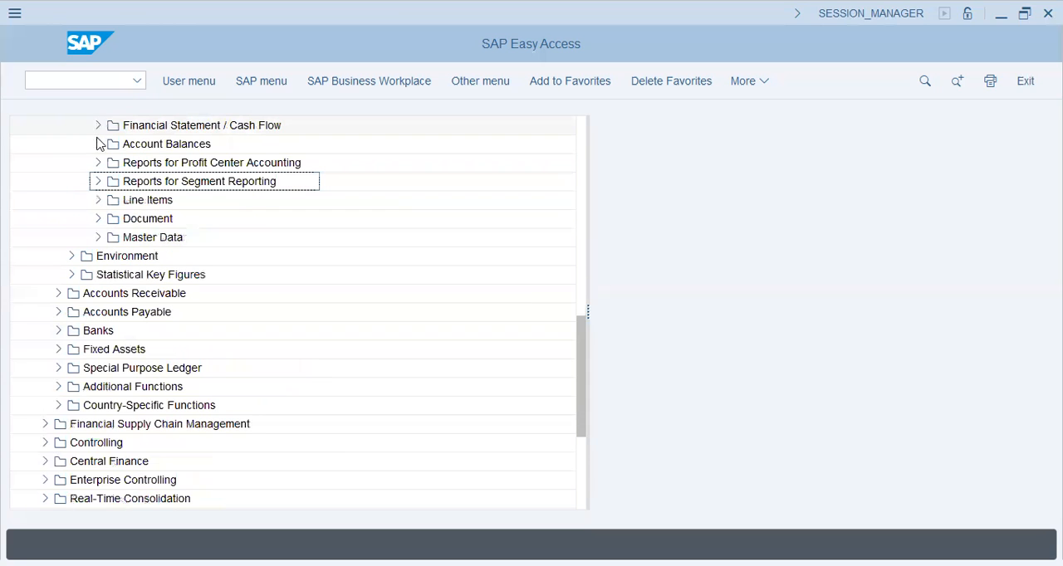
# - Open the Line Item Journal from the general Document reports and set its ledger to 19
pyautogui.click(97, 219)
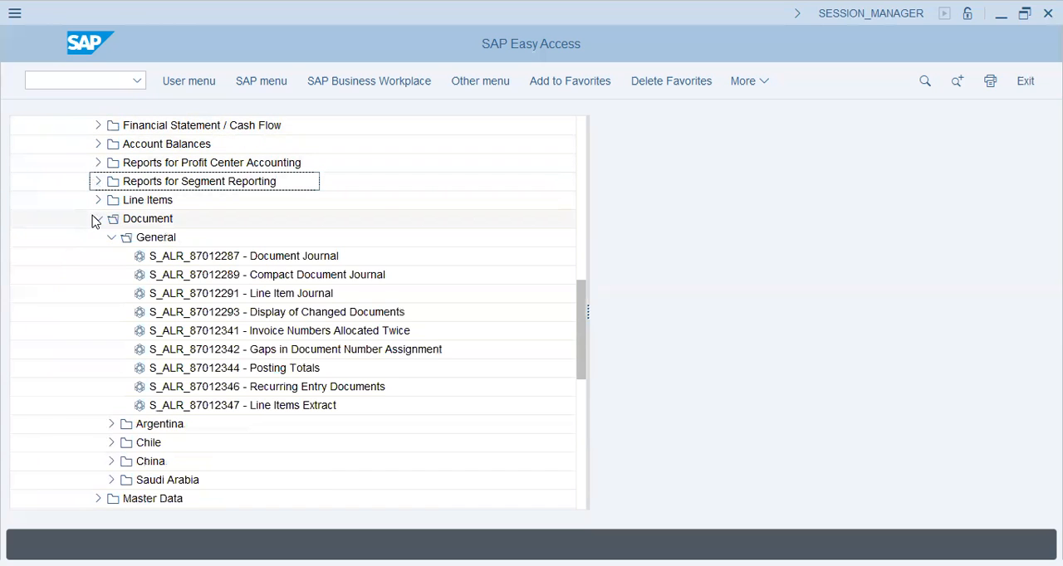
pyautogui.doubleClick(256, 295)
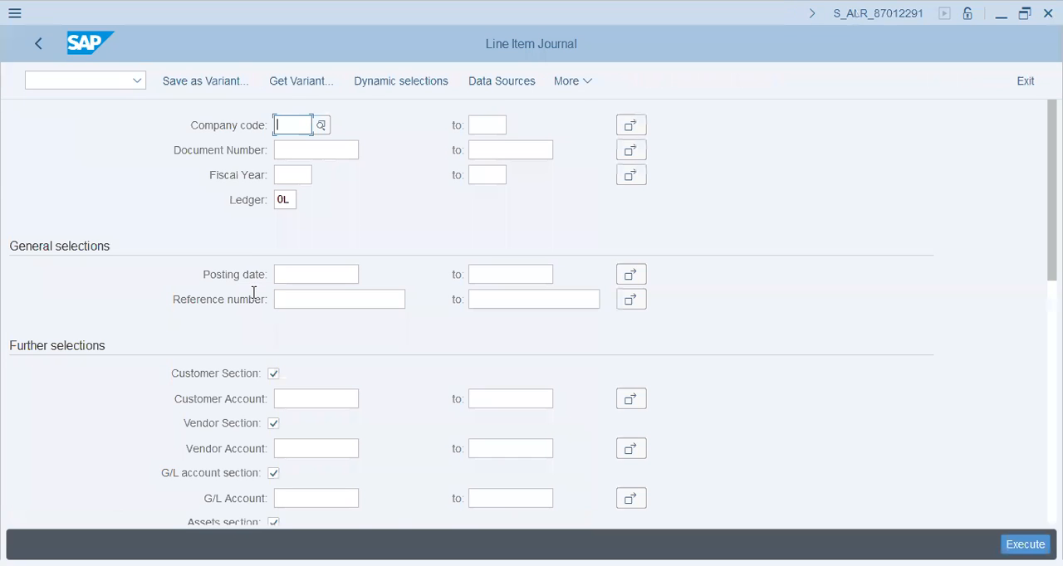
pyautogui.click(288, 202)
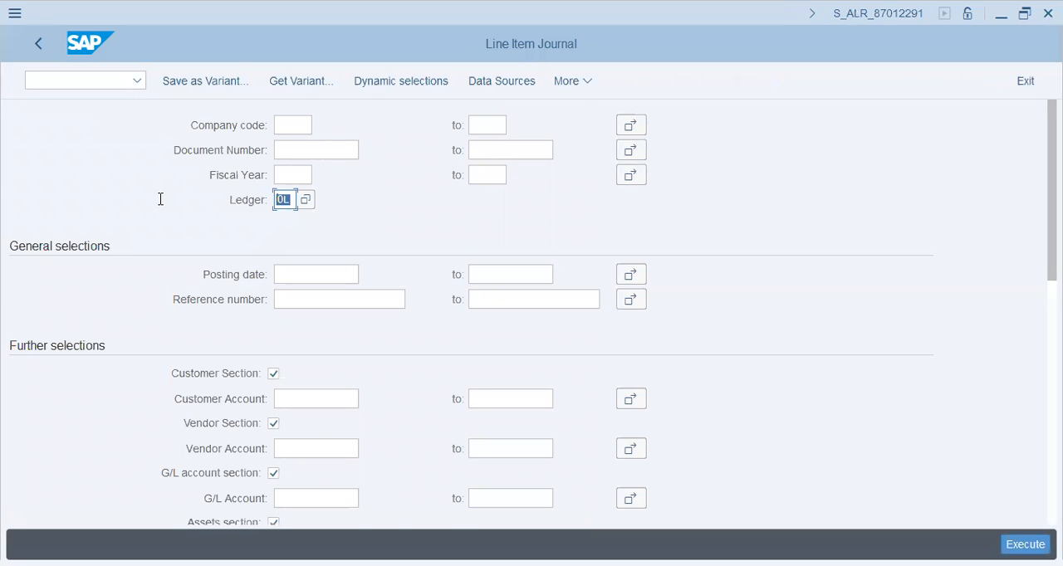
pyautogui.write('19')
# - Try to run the Line Item Journal for company code V19 and fiscal year 2022, and return to the overview
pyautogui.click(292, 125)
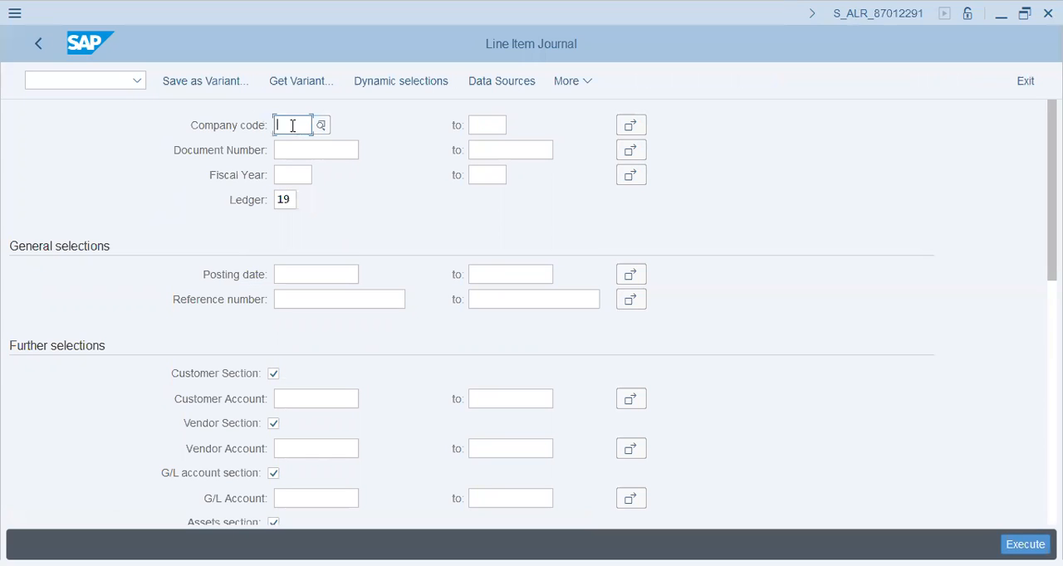
pyautogui.write('v19')
pyautogui.press('Down')
pyautogui.press('Down')
pyautogui.press('Down')
pyautogui.press('Up')
pyautogui.write('2022')
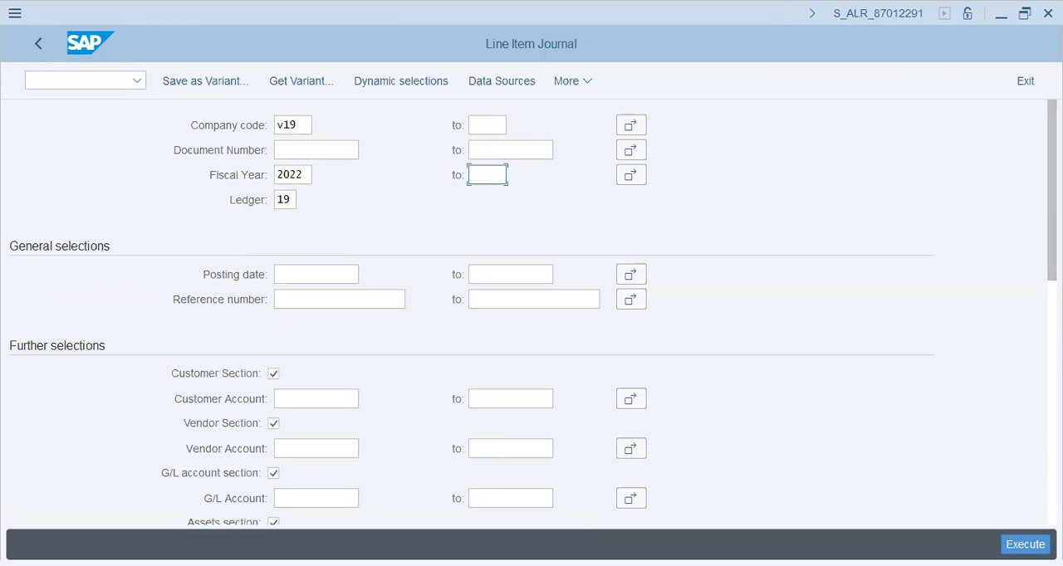
pyautogui.click(1024, 544)
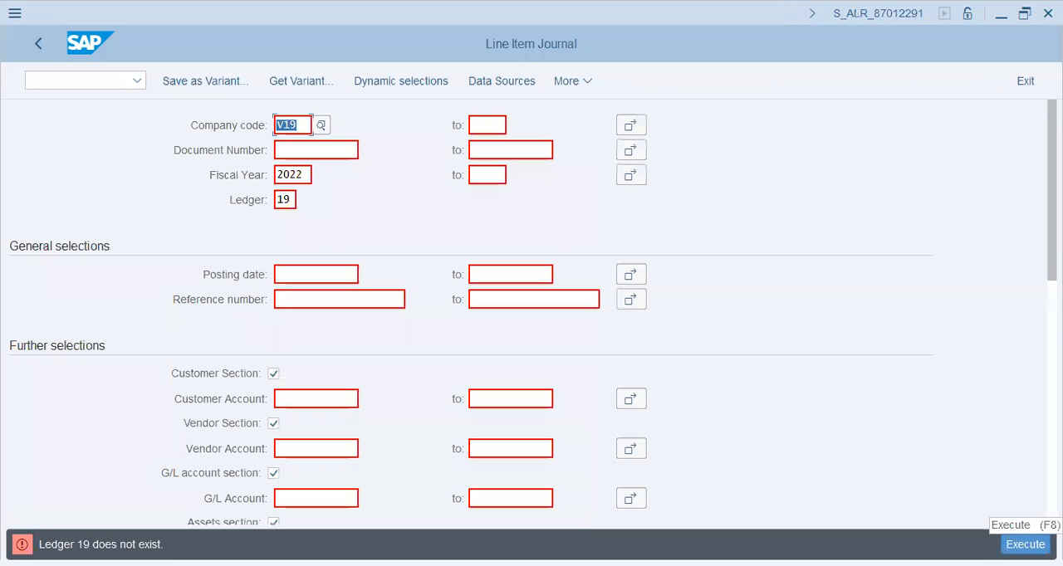
pyautogui.click(284, 200)
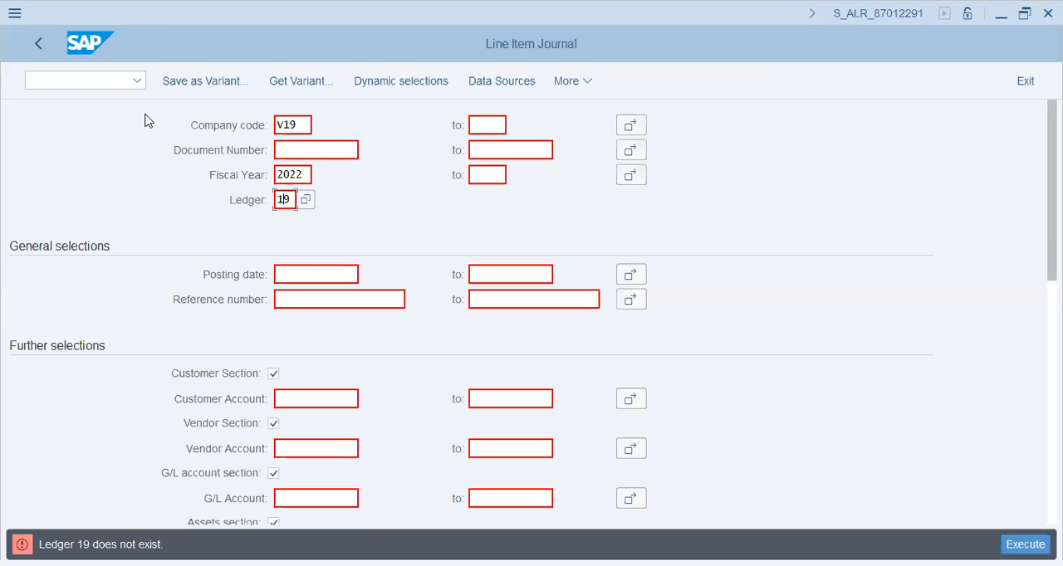
pyautogui.click(43, 51)
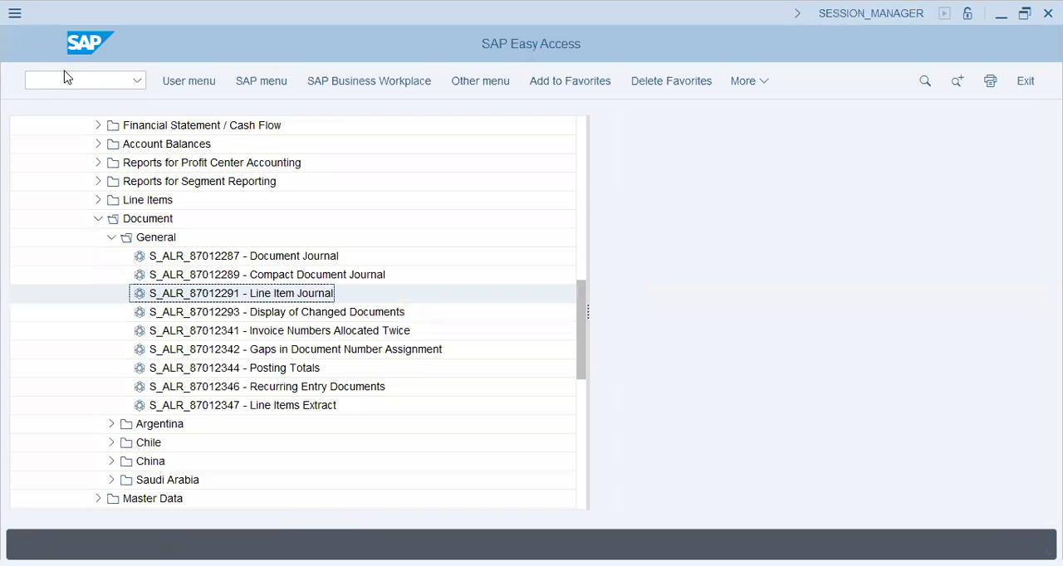
pyautogui.click(112, 239)
pyautogui.click(98, 218)
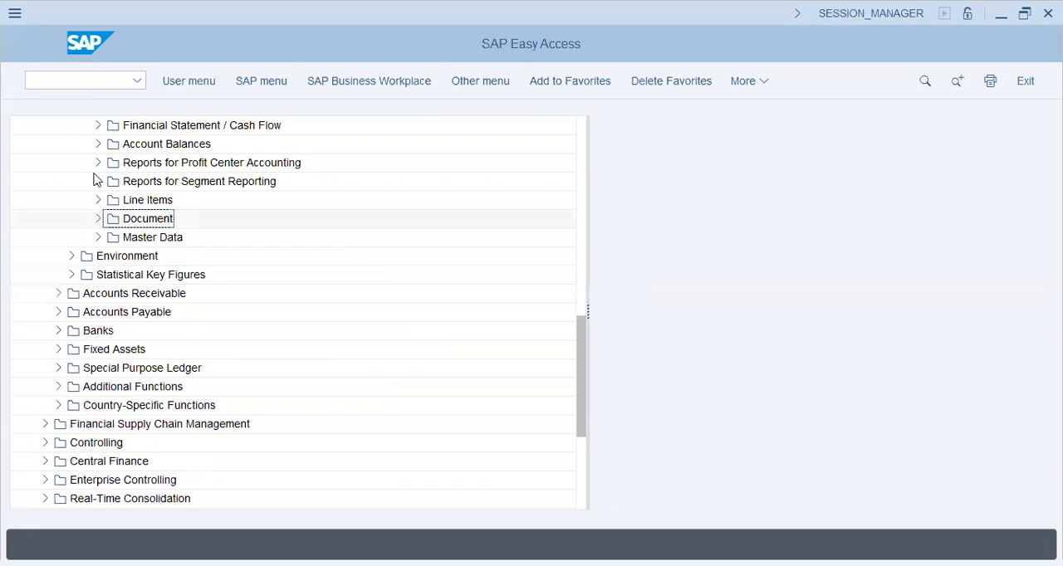
# - Open the SAP Customizing Implementation Guide with transaction SPRO
pyautogui.click(96, 81)
pyautogui.write('spro')
pyautogui.press('Return')
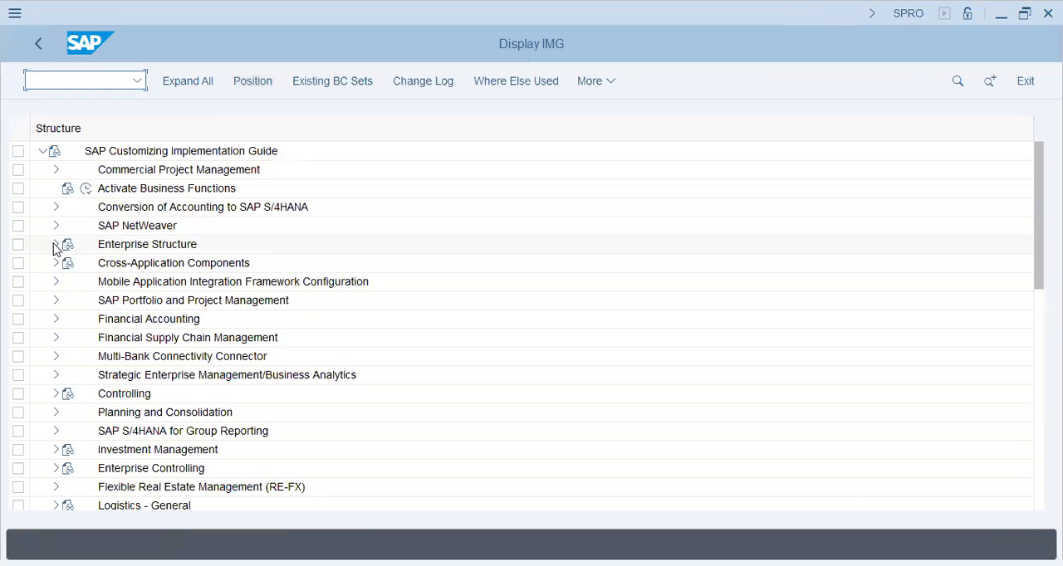
# - Open the Ledger overview under Financial Accounting Global Settings, Ledgers, Ledger, and dismiss the consistency check messages
pyautogui.click(56, 321)
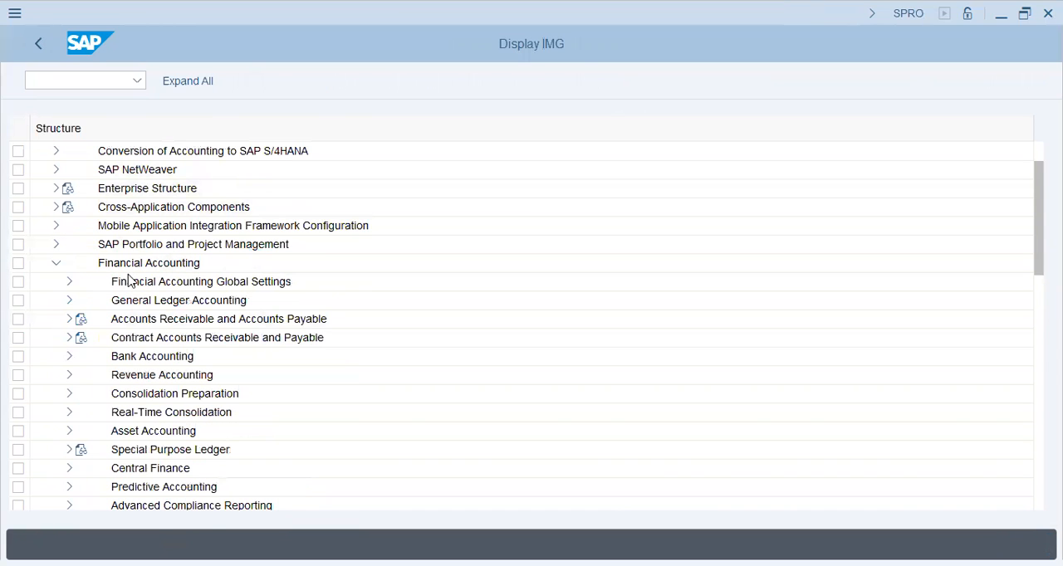
pyautogui.click(70, 302)
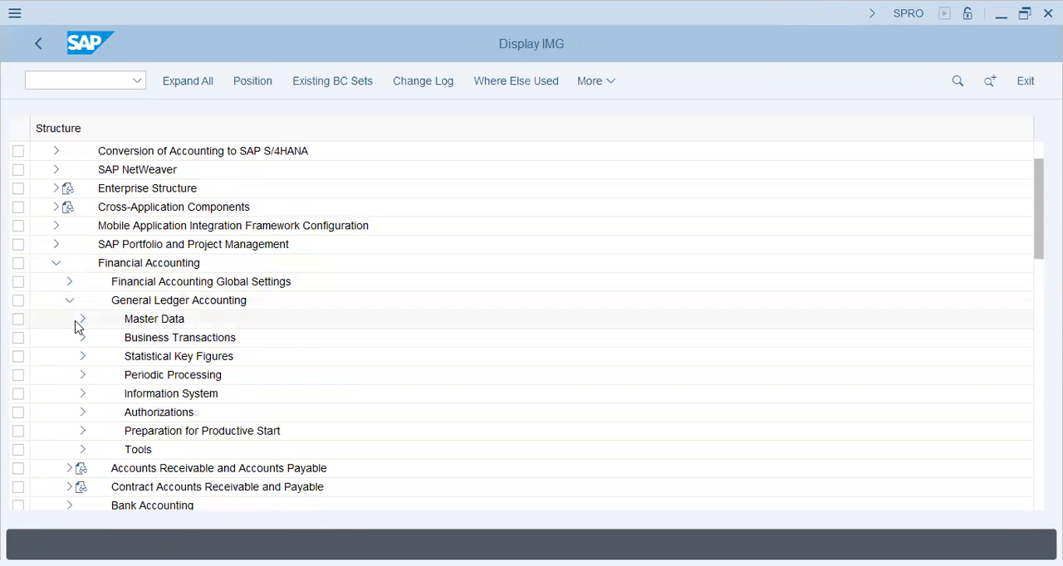
pyautogui.click(68, 301)
pyautogui.click(68, 283)
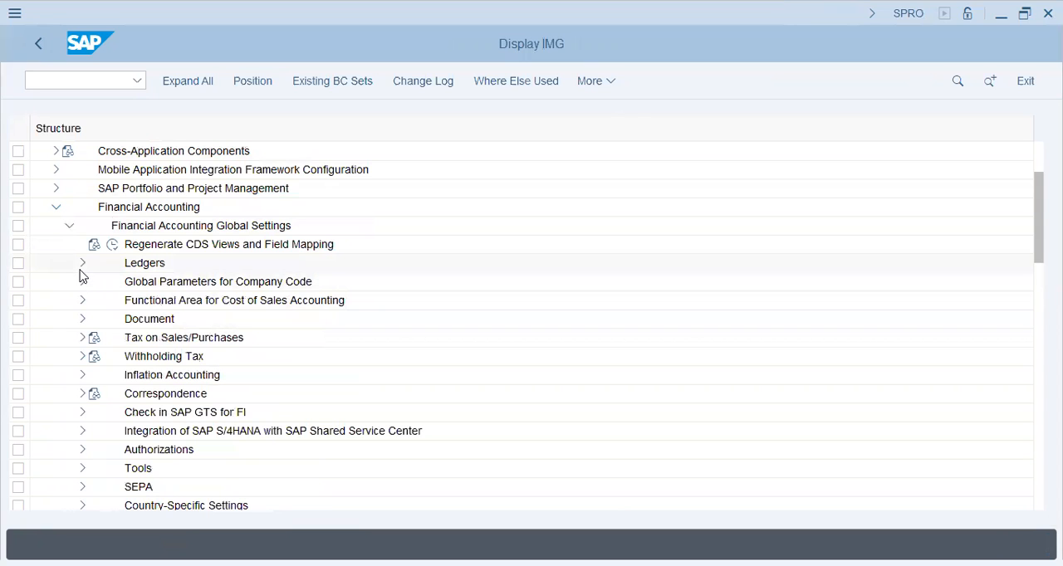
pyautogui.click(81, 268)
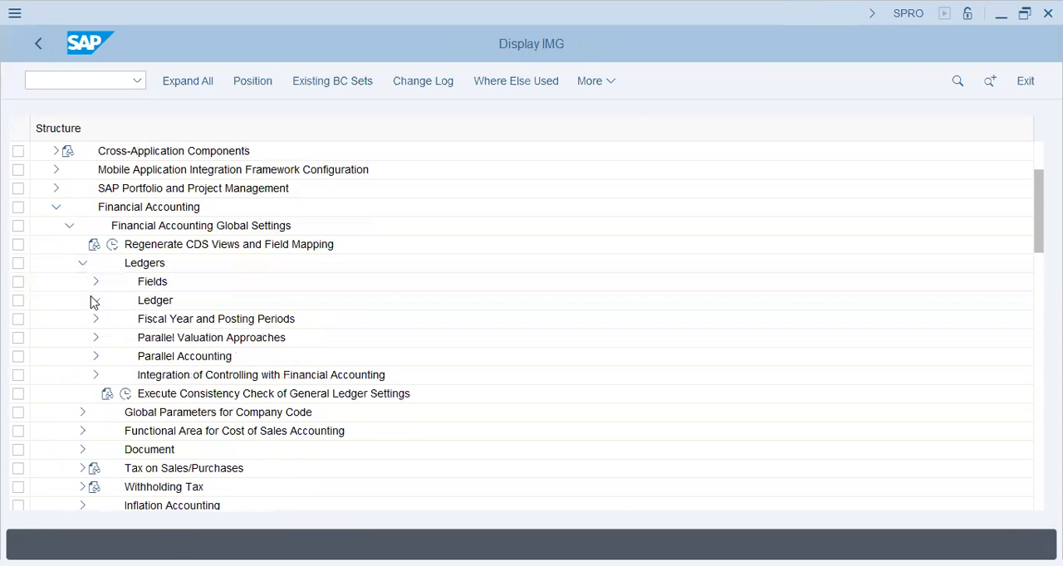
pyautogui.click(95, 300)
pyautogui.click(189, 321)
pyautogui.click(139, 320)
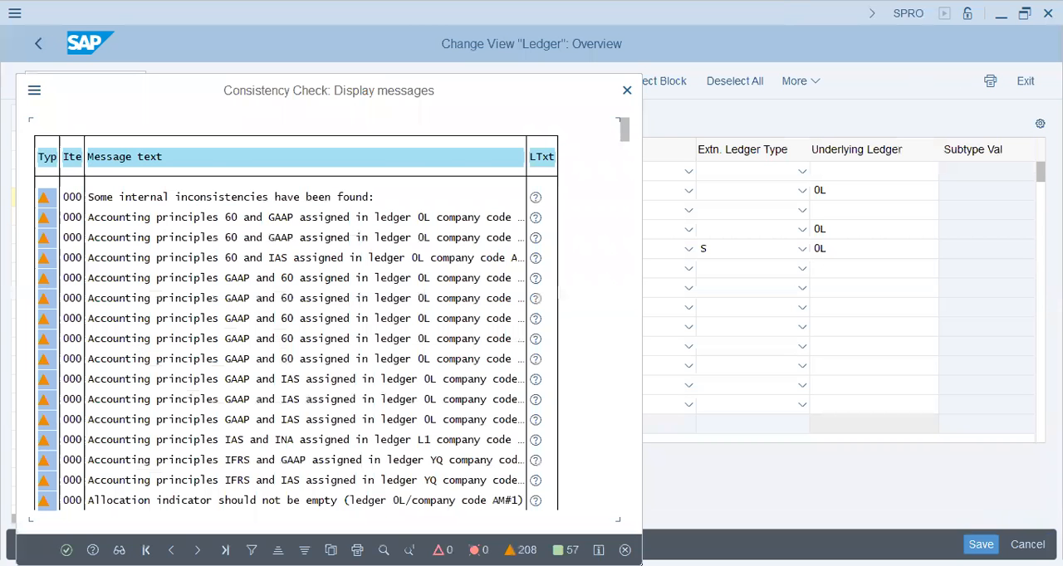
pyautogui.press('Return')
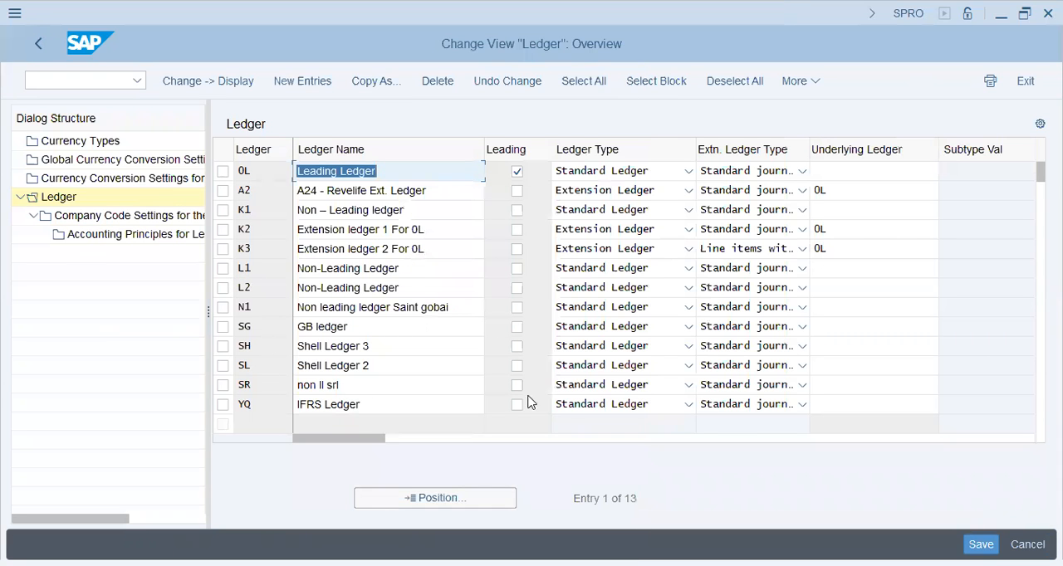
# - Add a new ledger entry with code 19 and the name "Ledger for V19 (Drayel Group)"
pyautogui.click(287, 81)
pyautogui.write('19')
pyautogui.press('Tab')
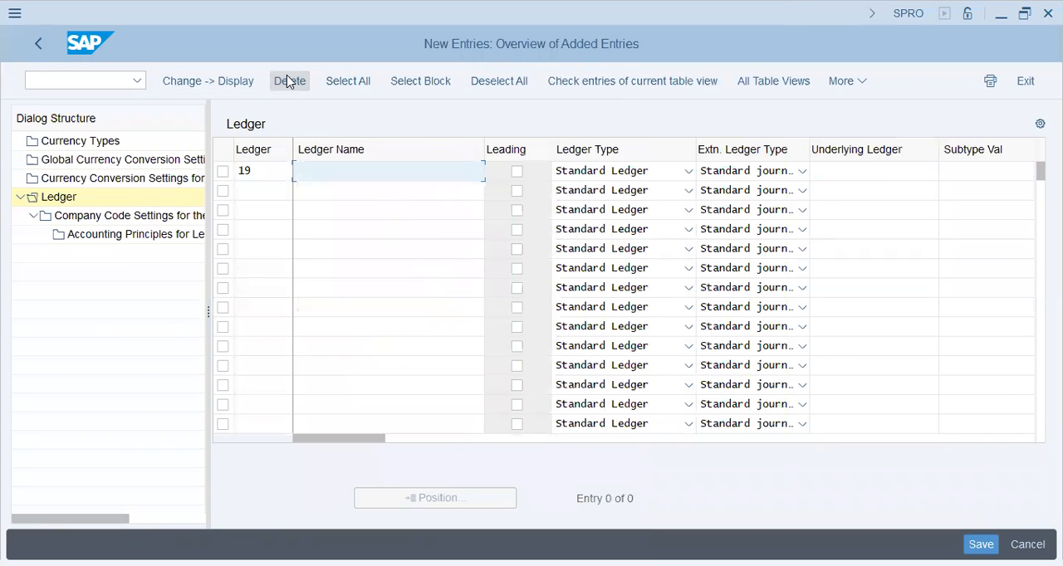
pyautogui.write('Ledger for V19 (D')
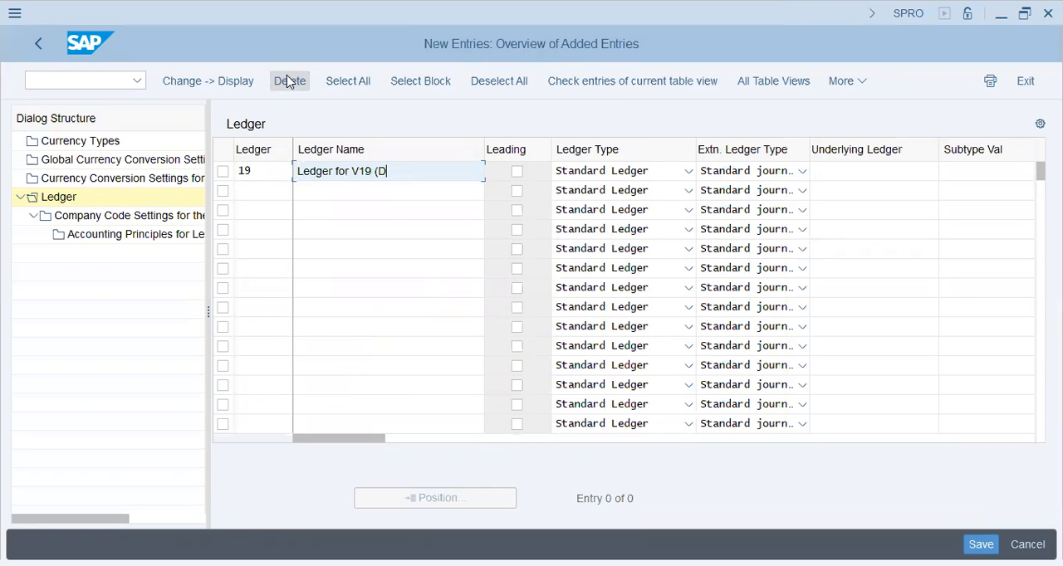
pyautogui.write('Eayel Group)')
pyautogui.press('Tab')
pyautogui.press('Tab')
pyautogui.press('Tab')
pyautogui.press('Tab')
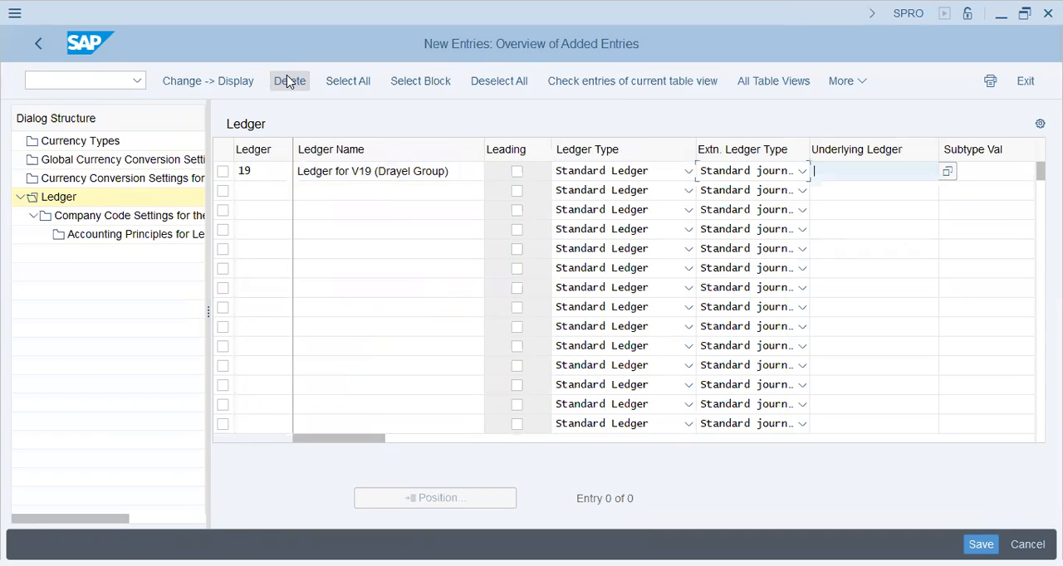
pyautogui.hotkey('shift', 'Tab')
pyautogui.hotkey('shift', 'Tab')
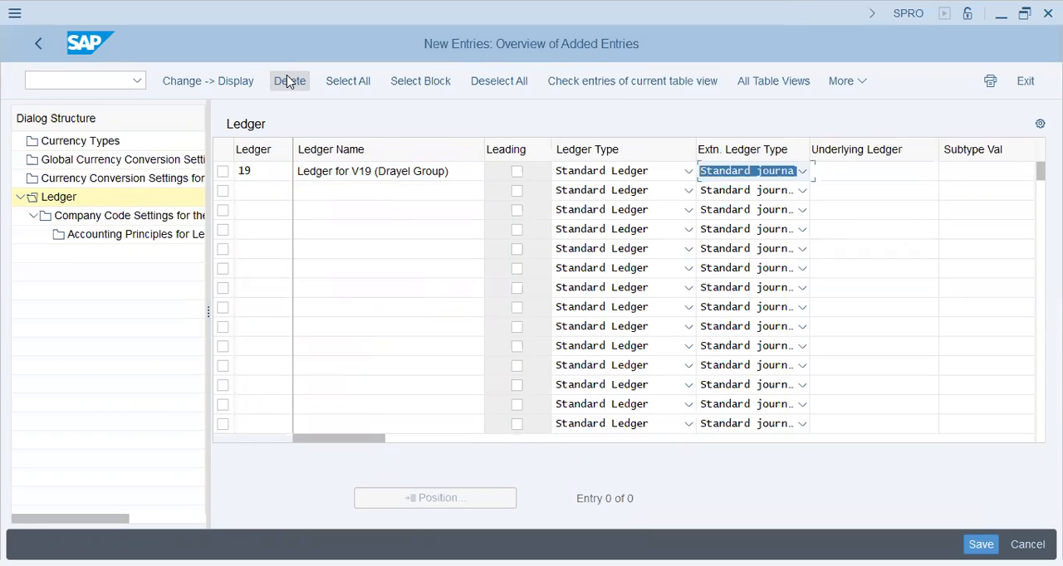
pyautogui.press('Down')
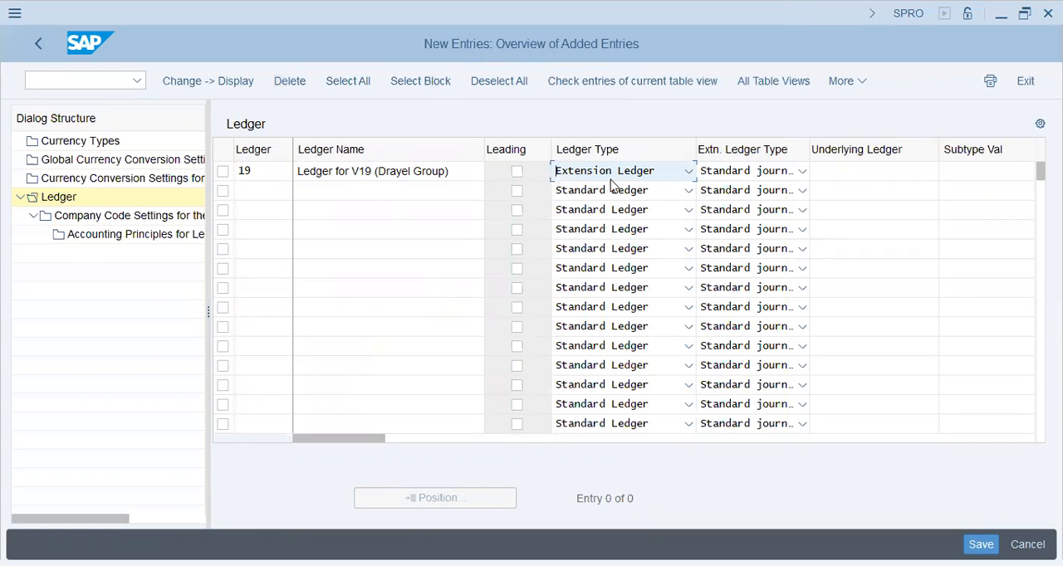
pyautogui.click(639, 180)
pyautogui.click(626, 196)
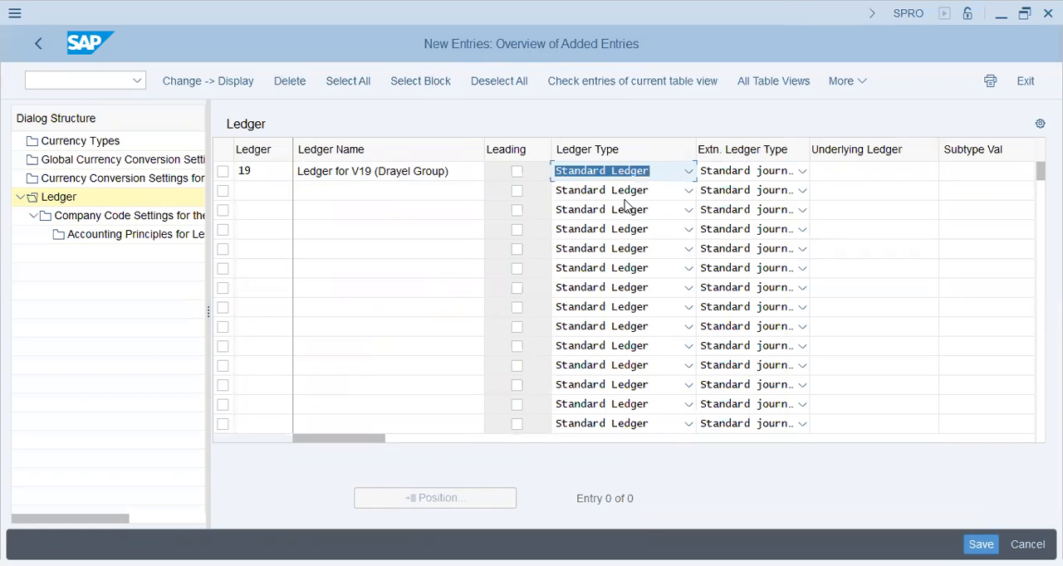
# - Set the new entry's extension ledger type to "Line items with technical numbers / deletion possible" and its ledger type to Extension Ledger
pyautogui.click(719, 176)
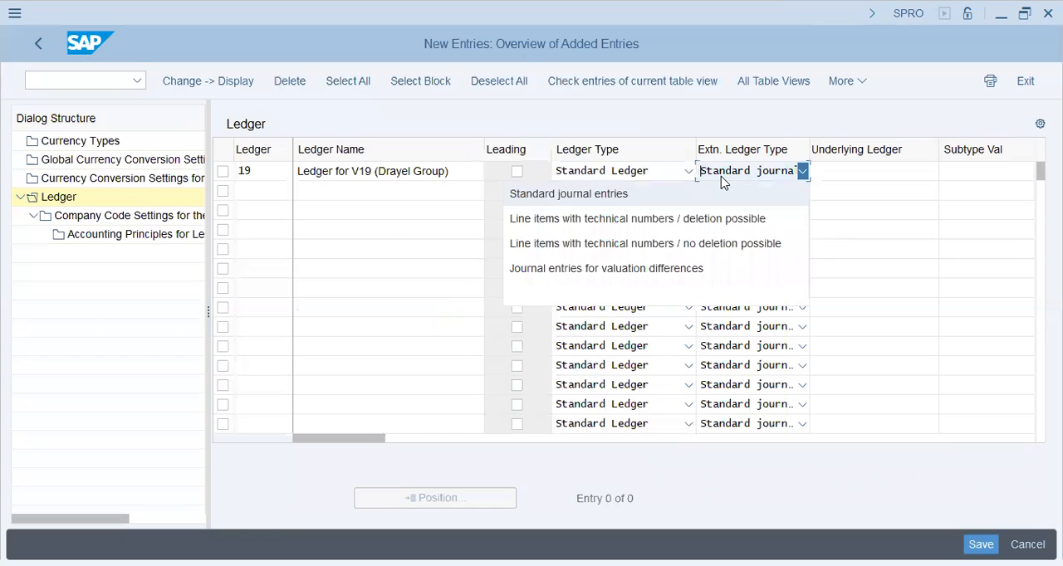
pyautogui.click(702, 221)
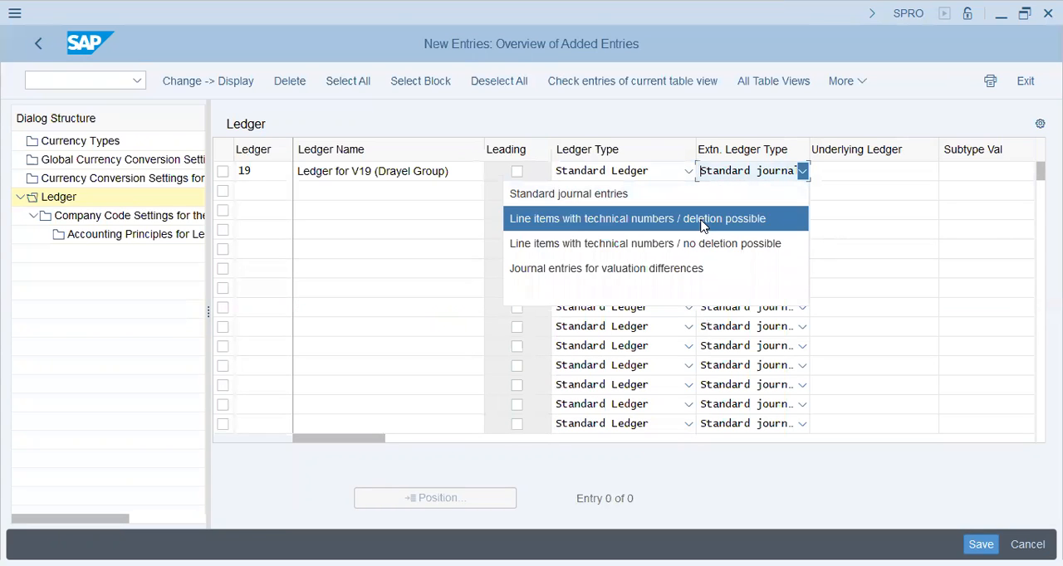
pyautogui.click(868, 171)
pyautogui.click(625, 171)
pyautogui.click(610, 224)
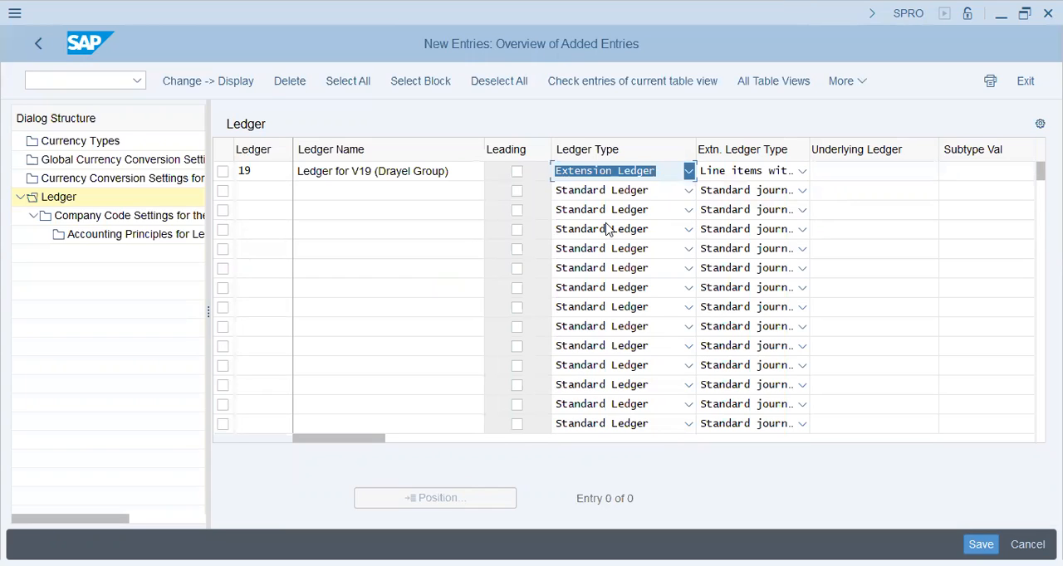
# - Set the new ledger's underlying ledger to 0L and change its ledger code to V9
pyautogui.click(833, 204)
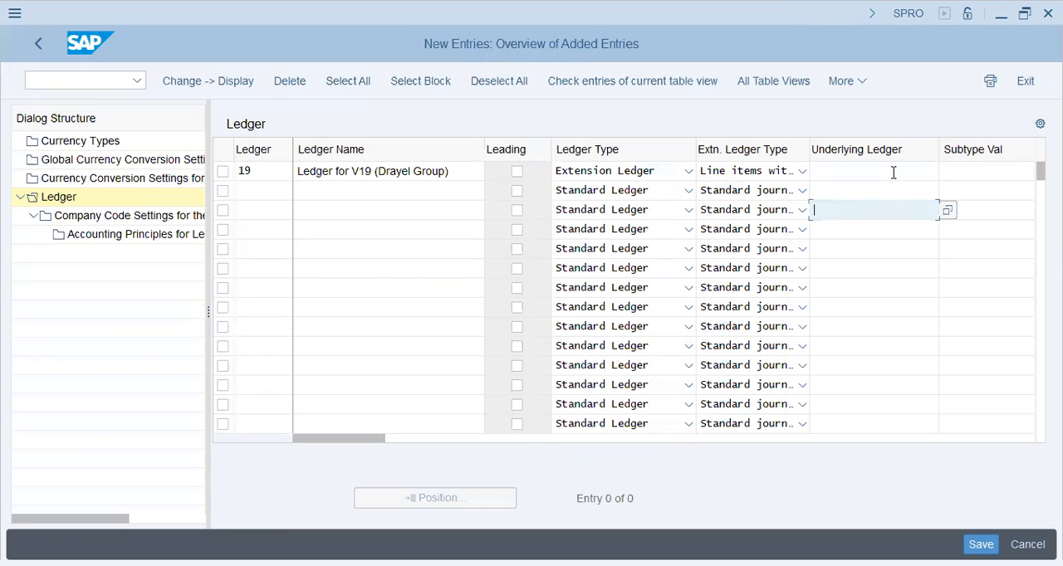
pyautogui.click(894, 172)
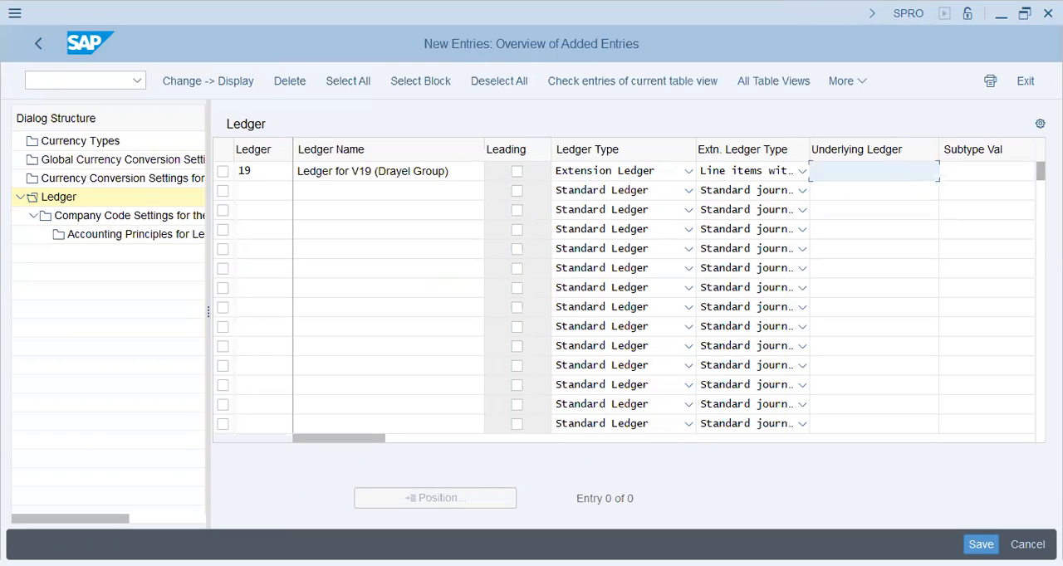
pyautogui.write('01')
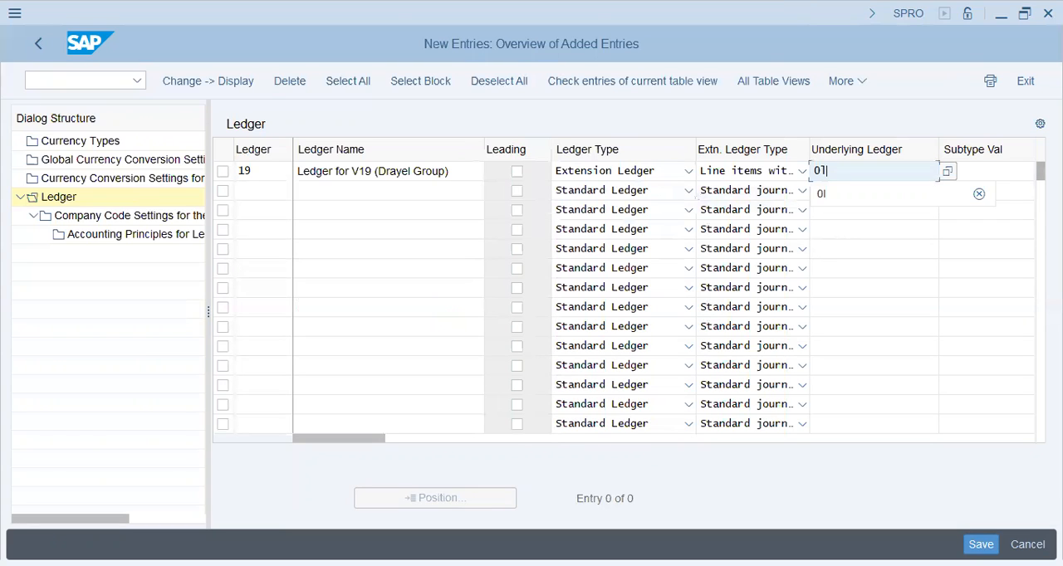
pyautogui.press('Return')
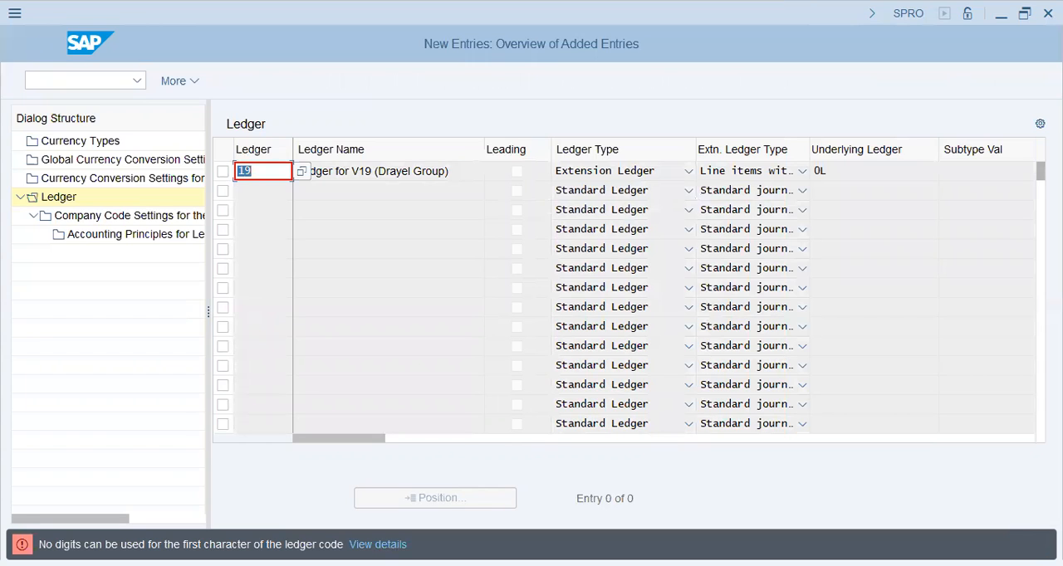
pyautogui.write('v')
pyautogui.press('Return')
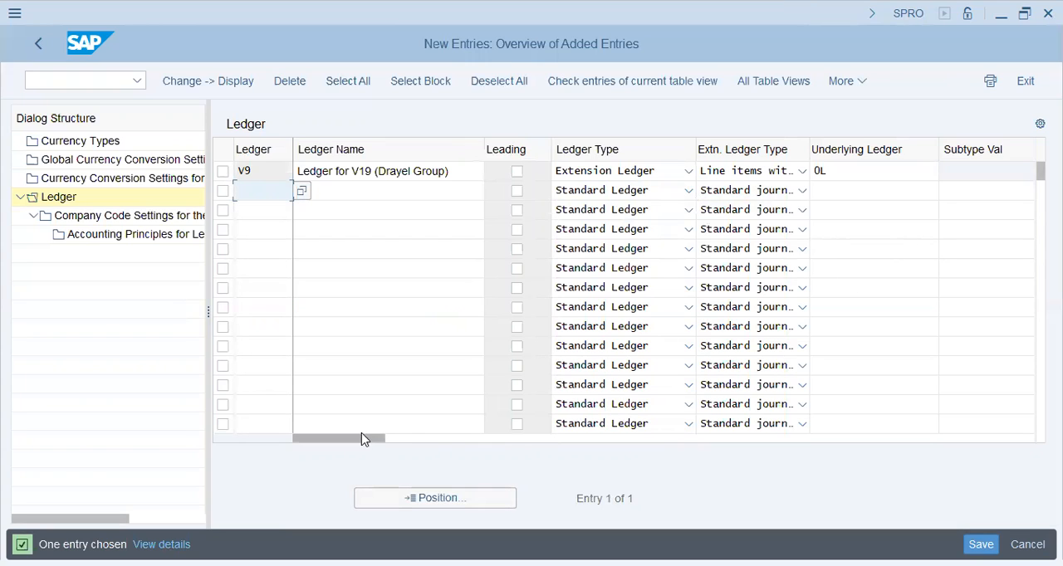
# - Set the accounting principle of ledger V9 to IFRS
pyautogui.click(657, 439)
pyautogui.moveTo(706, 440); pyautogui.dragTo(635, 442)
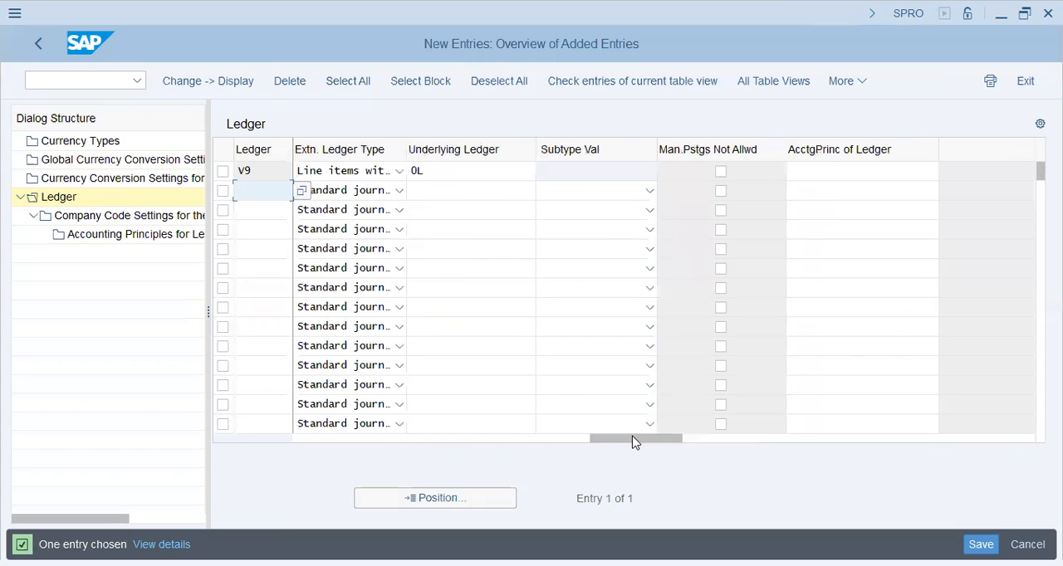
pyautogui.click(837, 169)
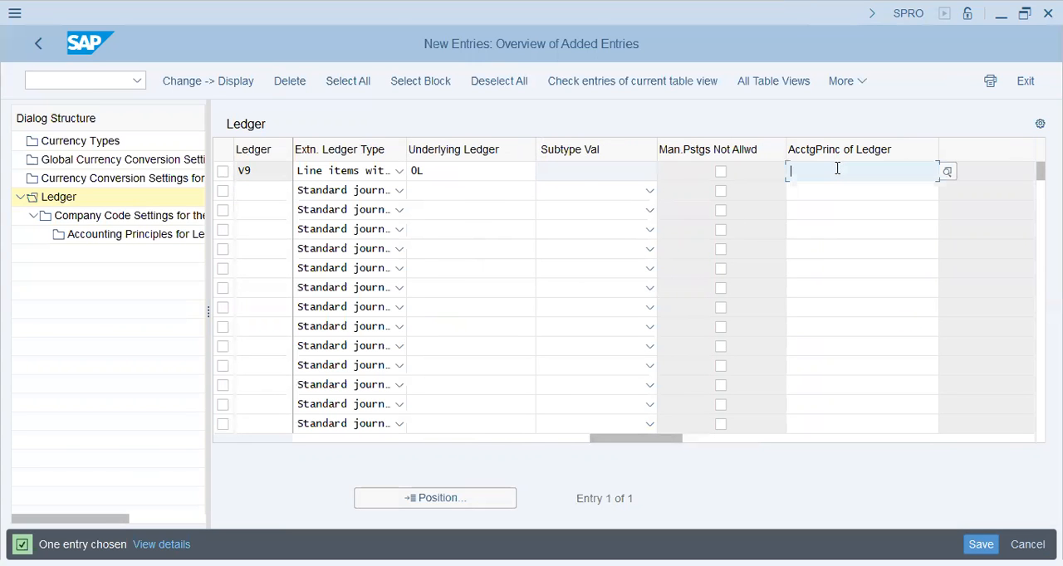
pyautogui.write('IR')
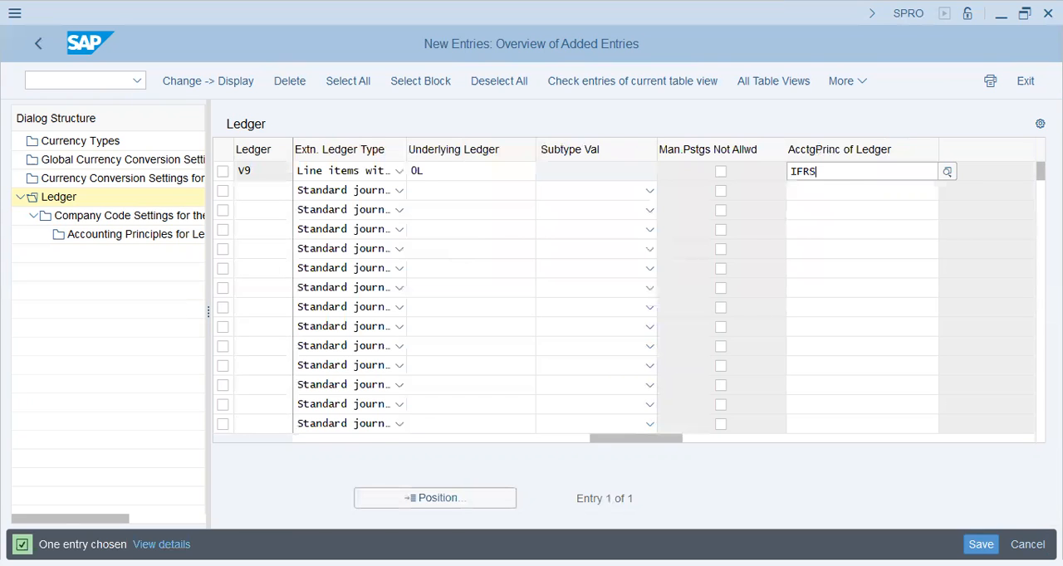
pyautogui.write('RS')
pyautogui.press('Return')
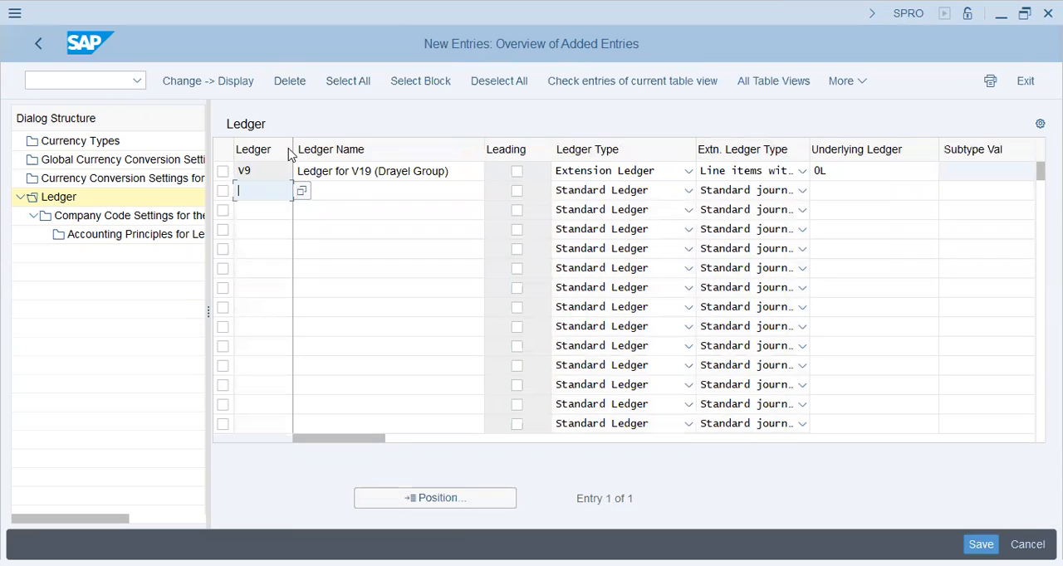
# - Check the company code settings of ledger V9 for company code V19, and return to the new ledger entries
pyautogui.click(223, 172)
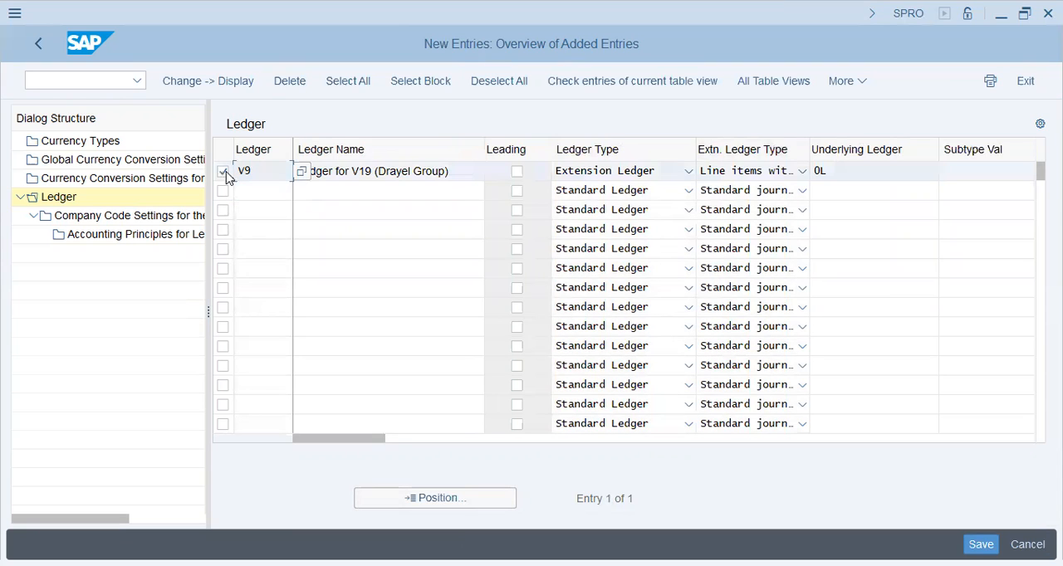
pyautogui.doubleClick(118, 219)
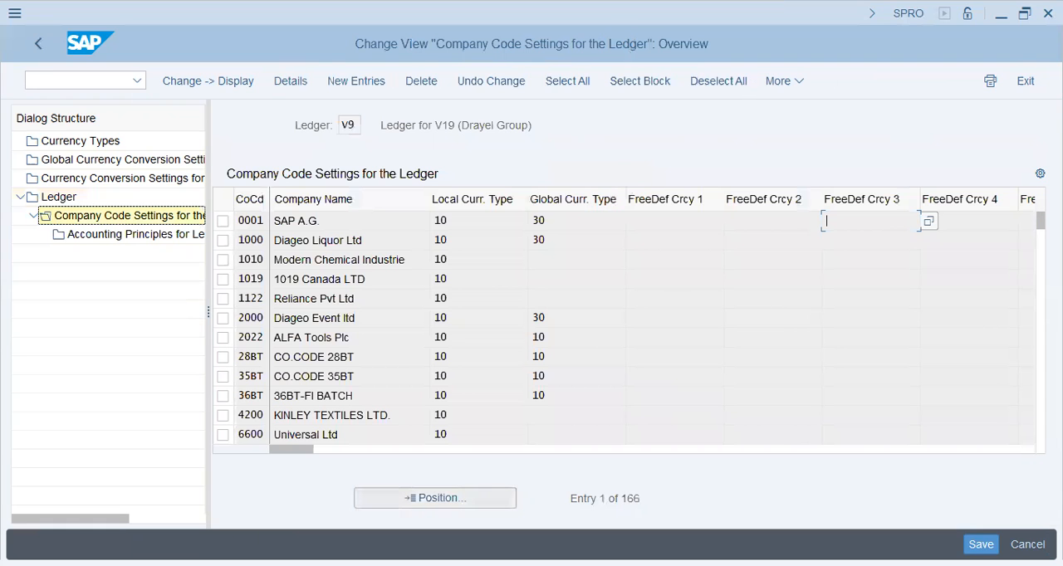
pyautogui.click(421, 502)
pyautogui.write('v19')
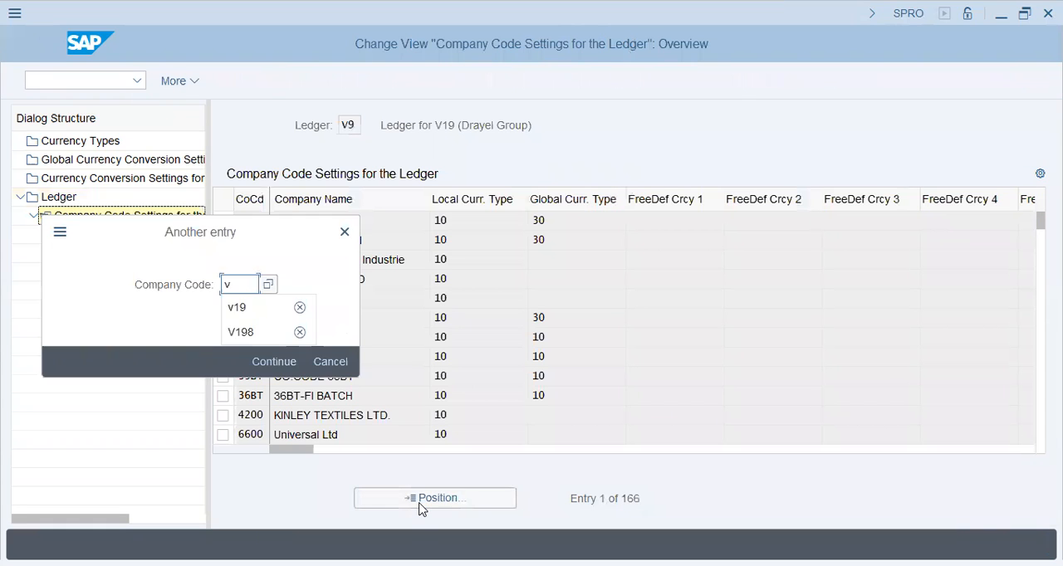
pyautogui.click(585, 221)
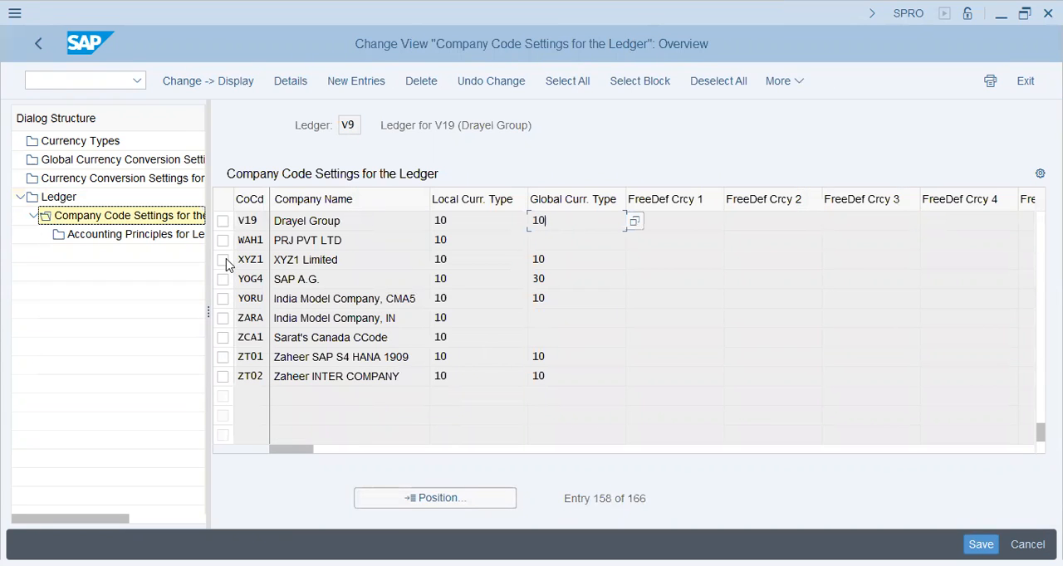
pyautogui.click(38, 39)
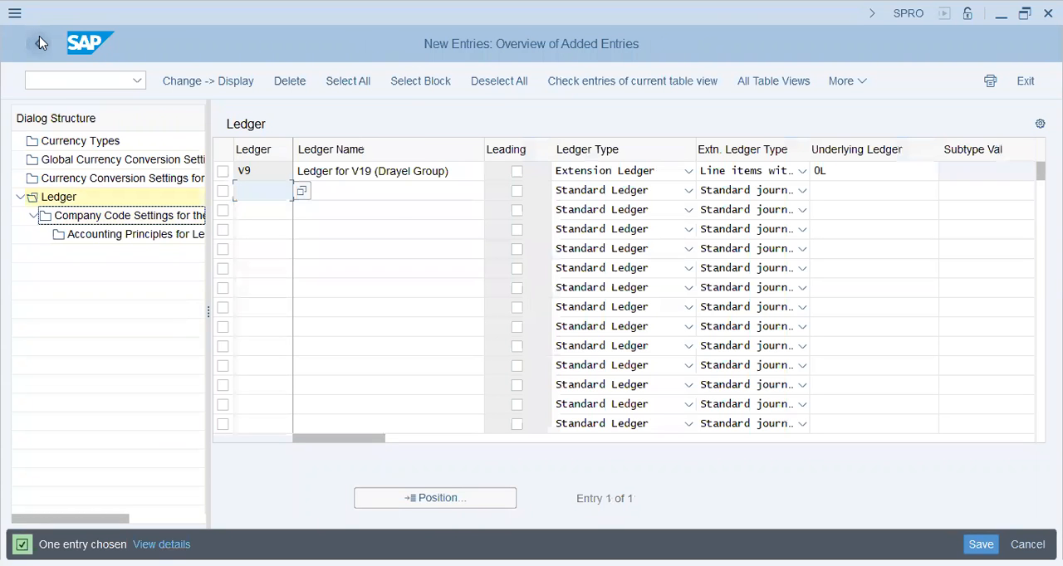
# - Leave the ledger settings, saving ledger V9 to the V19 DRAYEL Group FI-MM-ABAP customizing request
pyautogui.click(39, 37)
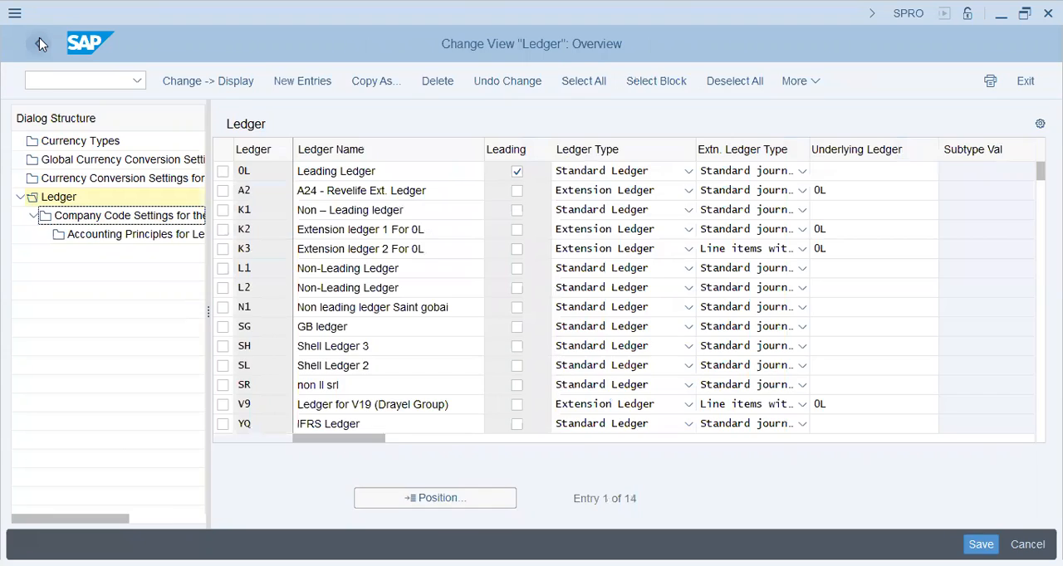
pyautogui.click(39, 37)
pyautogui.click(310, 379)
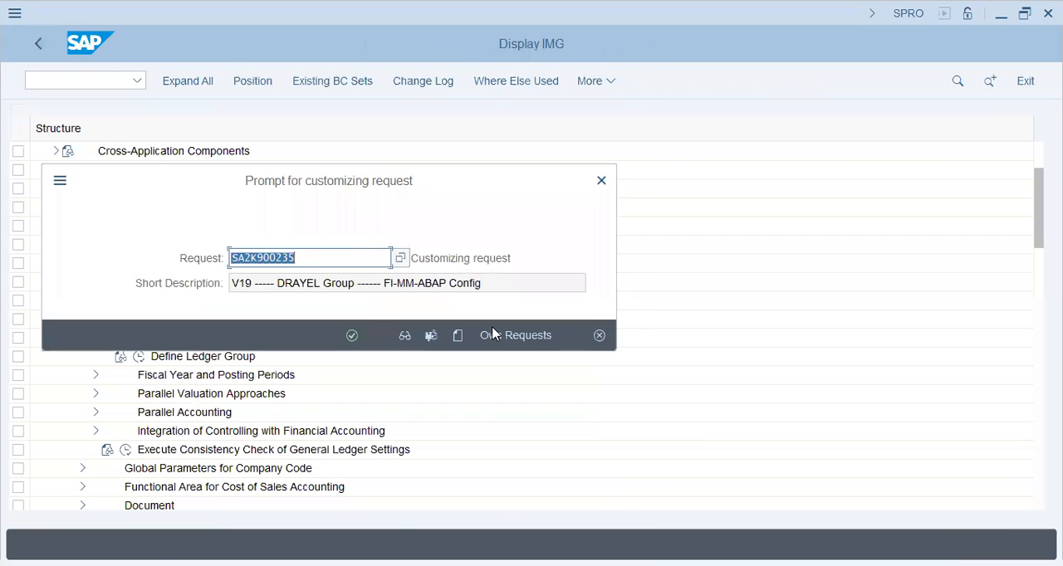
pyautogui.click(352, 336)
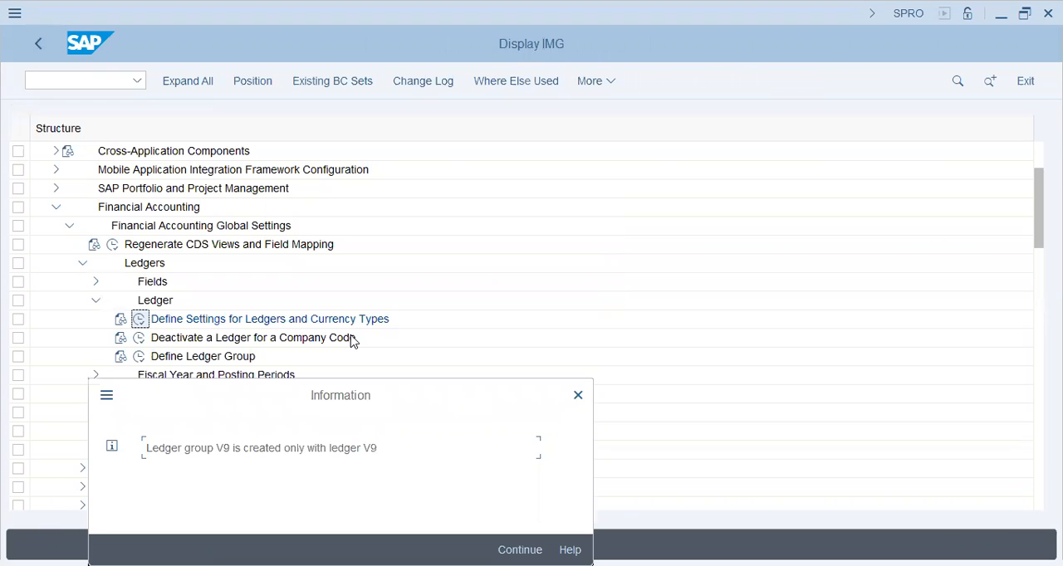
pyautogui.press('Return')
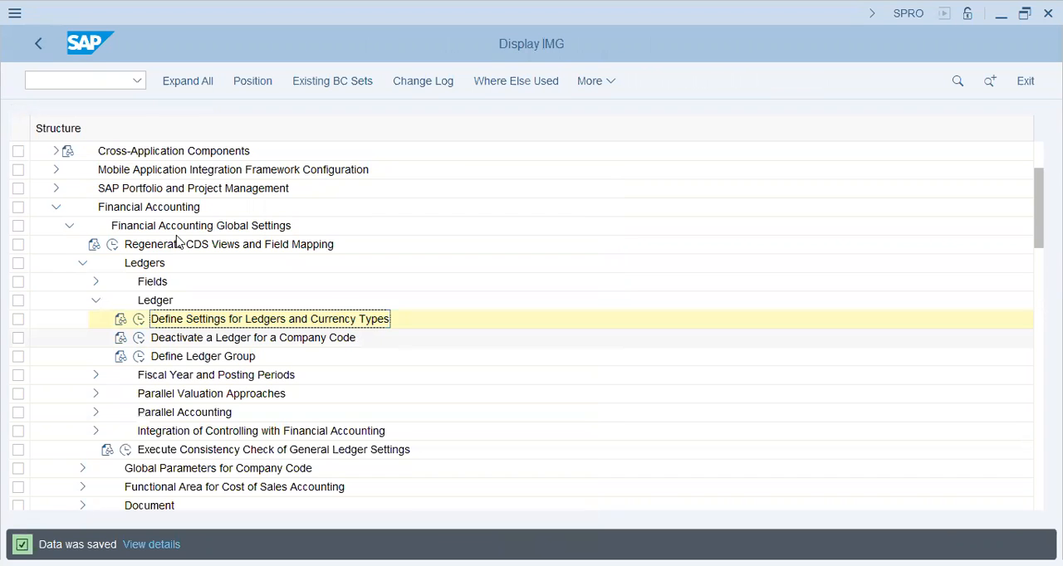
# - Leave Customizing and open FB50L, Enter G/L Account Document for Ledger Group, from the General Ledger document entry transactions
pyautogui.click(43, 41)
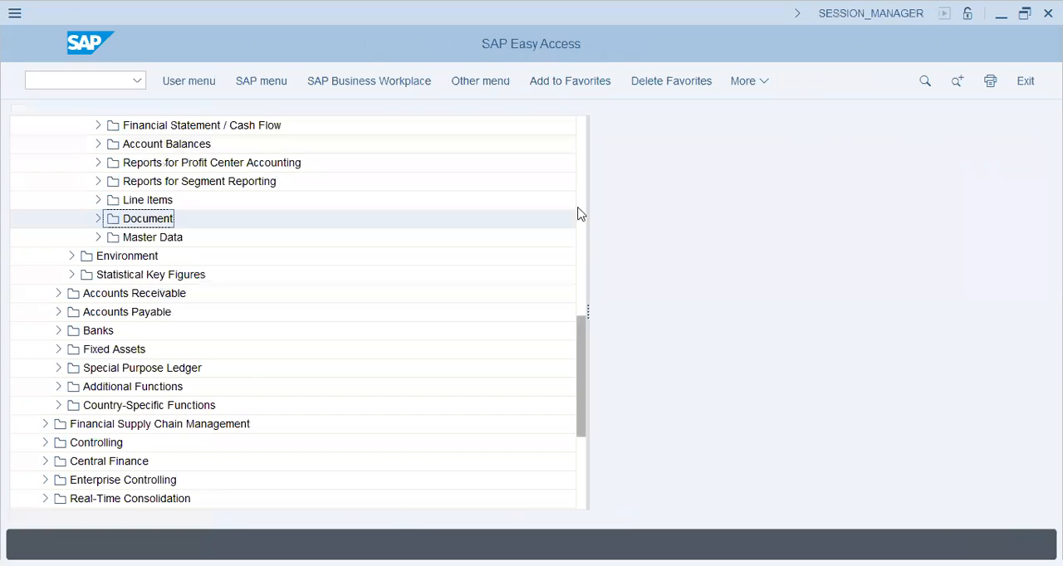
pyautogui.click(581, 196)
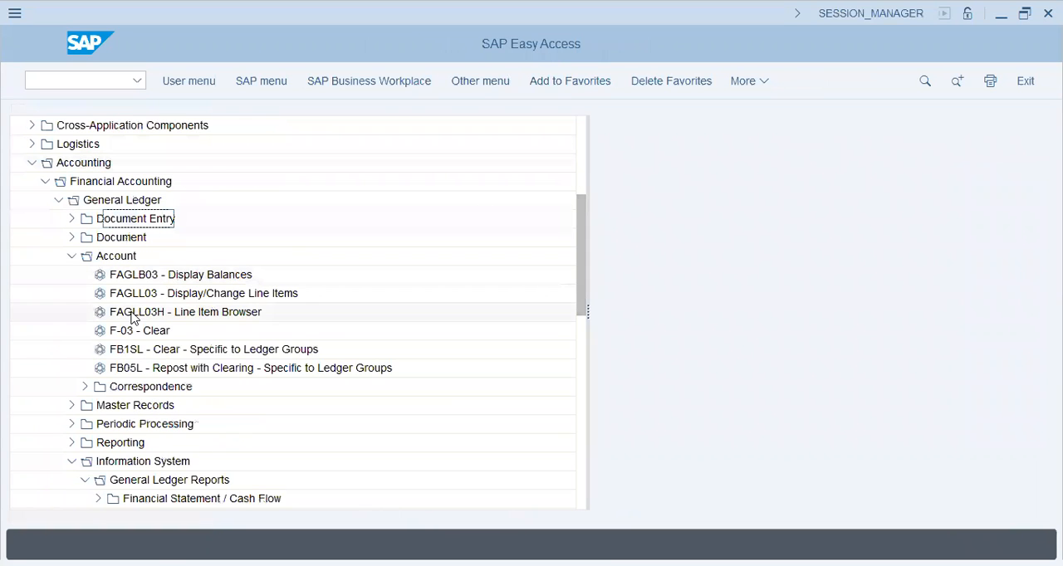
pyautogui.click(73, 219)
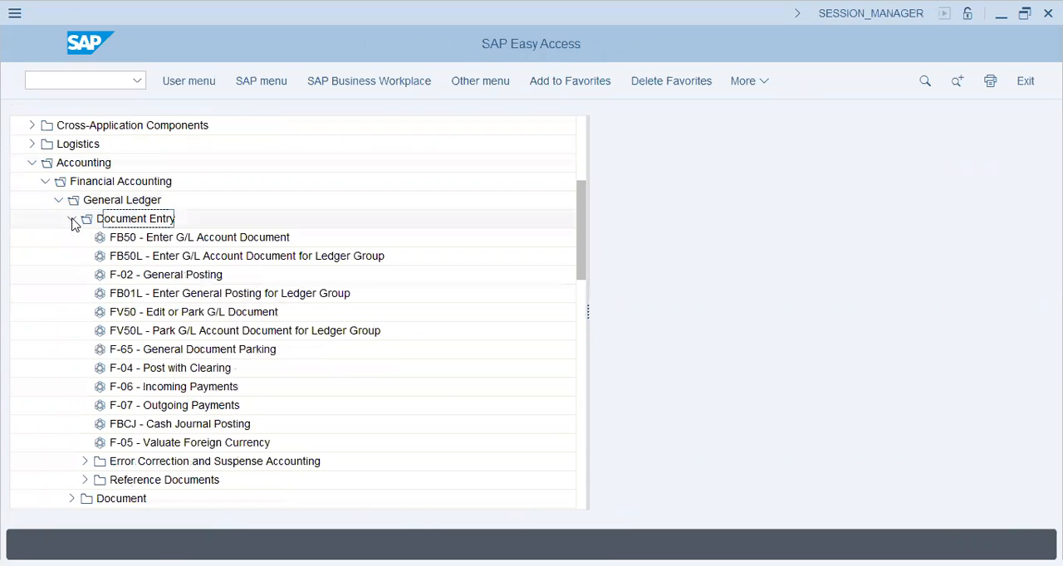
pyautogui.click(203, 263)
pyautogui.doubleClick(204, 264)
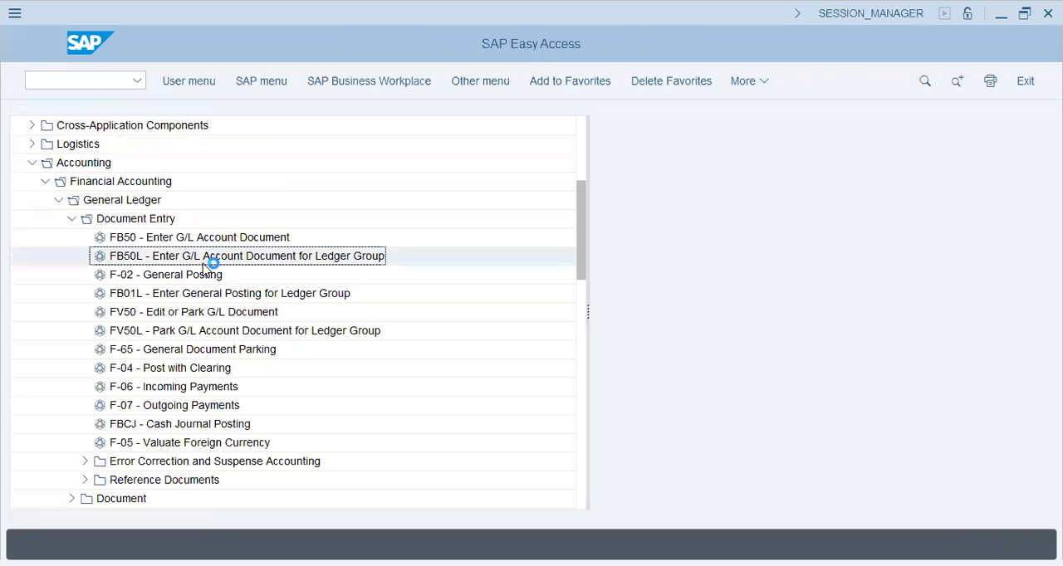
# - Set the document date to 05.07.2022 and the ledger group to V9 in the document header
pyautogui.press('Down')
pyautogui.press('Down')
pyautogui.press('Return')
pyautogui.press('Tab')
pyautogui.press('Tab')
pyautogui.press('Tab')
pyautogui.write('V9')
# - Enter V9/800 as both the reference and the document header text
pyautogui.press('Tab')
pyautogui.press('Tab')
pyautogui.hotkey('shift', 'Tab')
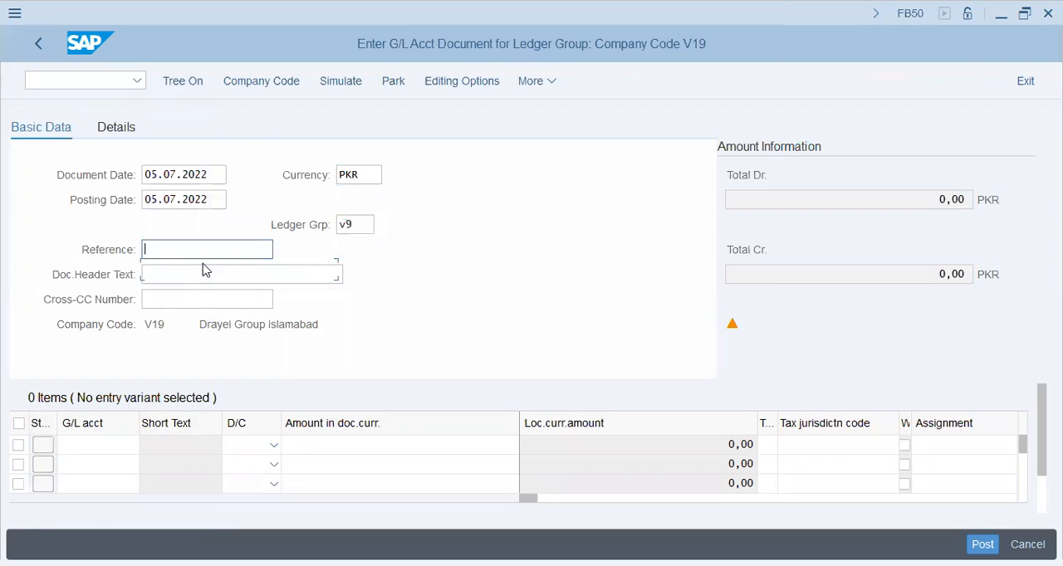
pyautogui.write('v9/800')
pyautogui.press('Tab')
pyautogui.write('V9/800')
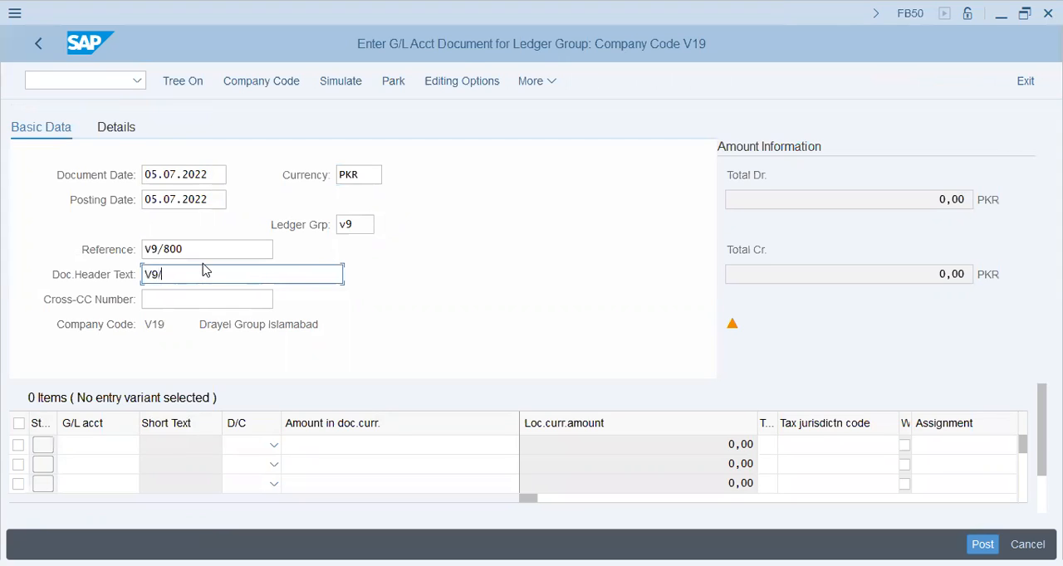
pyautogui.press('Tab')
pyautogui.press('Tab')
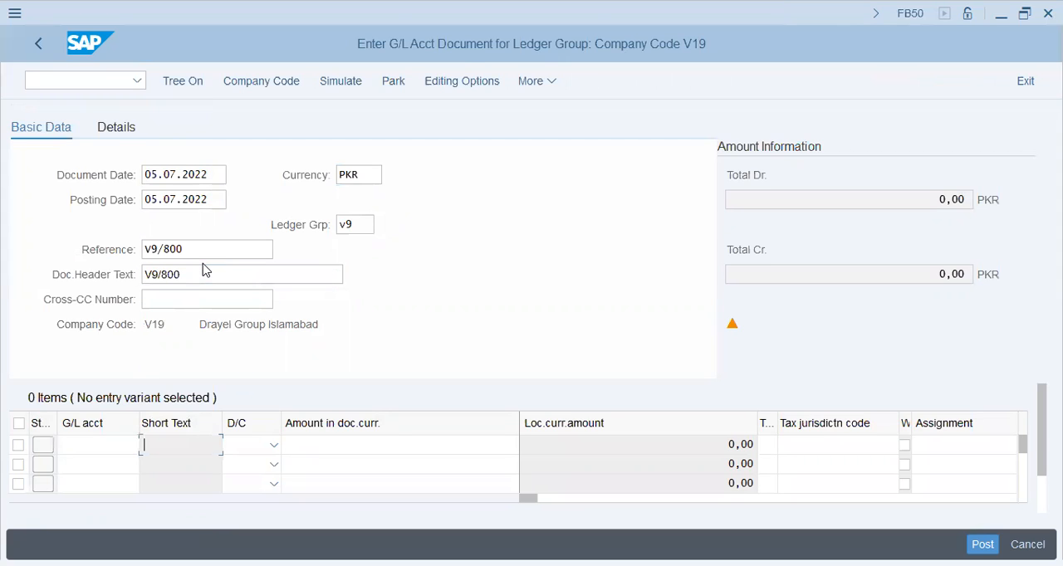
pyautogui.hotkey('shift', 'Tab')
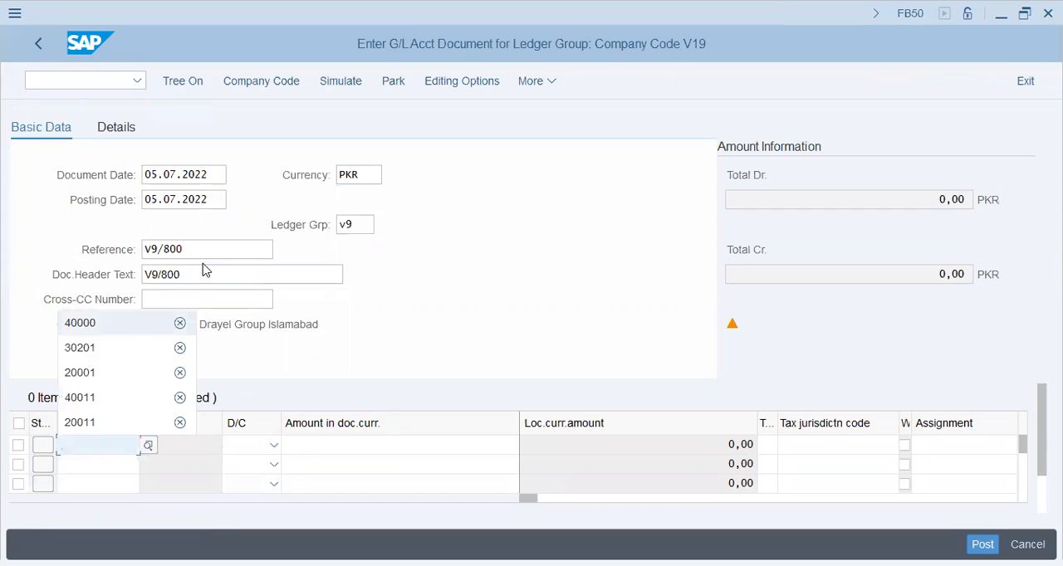
# - Enter G/L accounts 40000 and 30201 on the first two line items
pyautogui.press('Return')
pyautogui.press('Down')
pyautogui.press('space')
pyautogui.press('Down')
pyautogui.press('Return')
pyautogui.press('Tab')
pyautogui.press('Tab')
pyautogui.press('Up')
pyautogui.hotkey('shift', 'Tab')
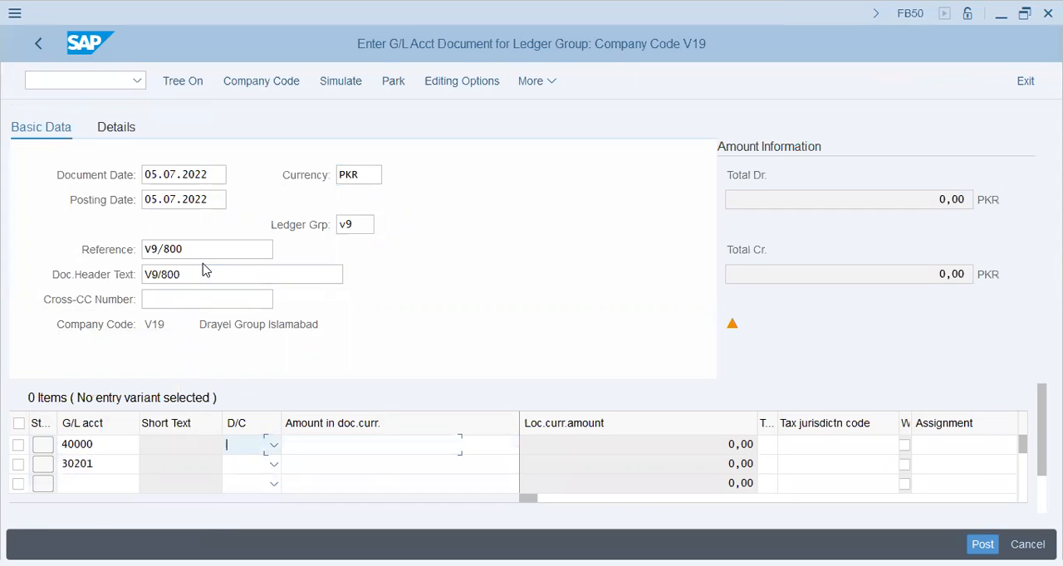
# - Set the 40000 line to Debit and the 30201 line to Credit
pyautogui.press('Down')
pyautogui.press('Up')
pyautogui.press('d')
pyautogui.press('Down')
pyautogui.press('c')
# - Enter 801 as the document currency amount on both line items
pyautogui.press('Tab')
pyautogui.press('Up')
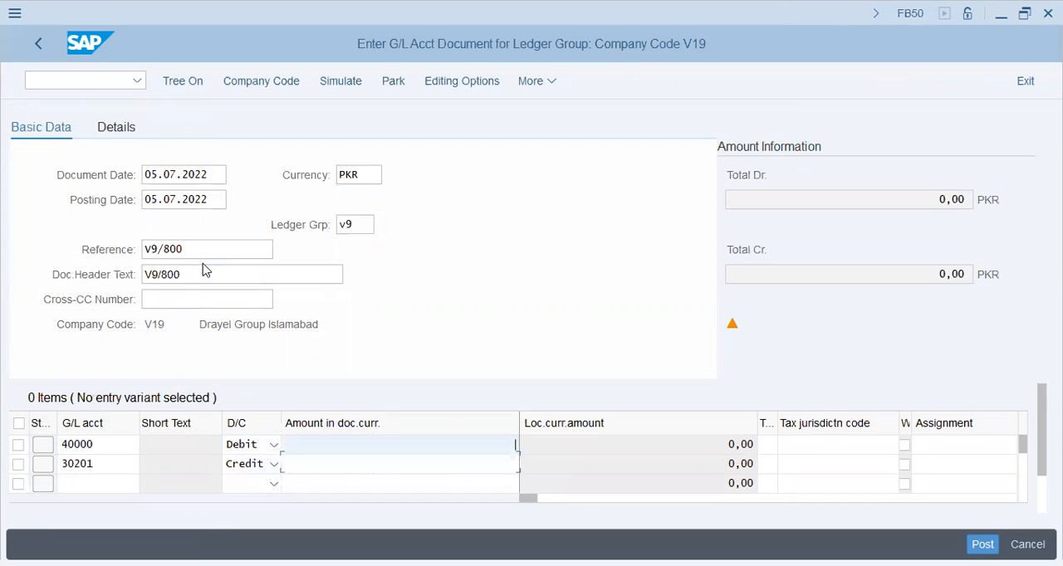
pyautogui.write('801')
pyautogui.press('Down')
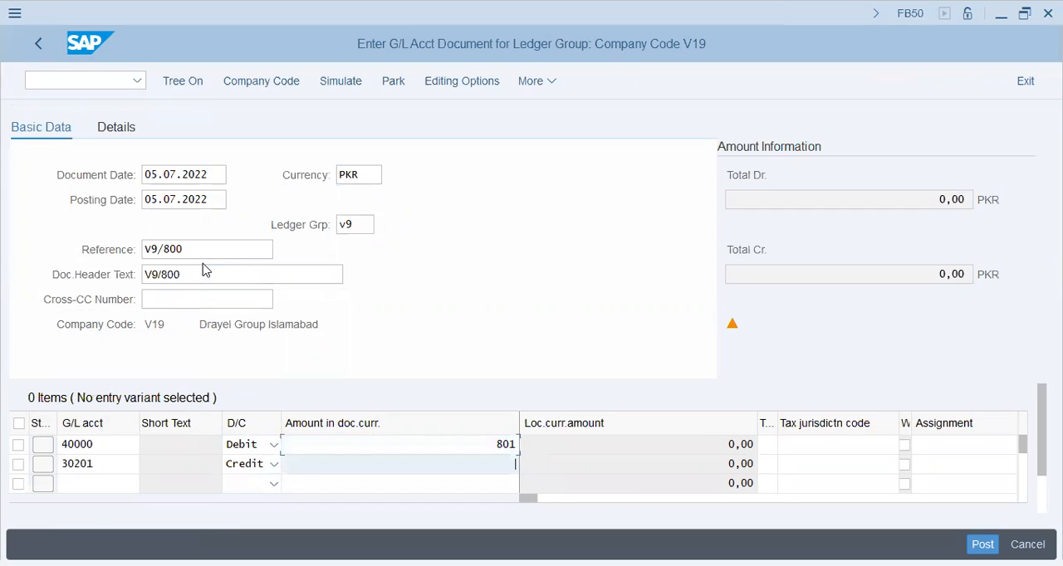
pyautogui.write('801')
pyautogui.press('Tab')
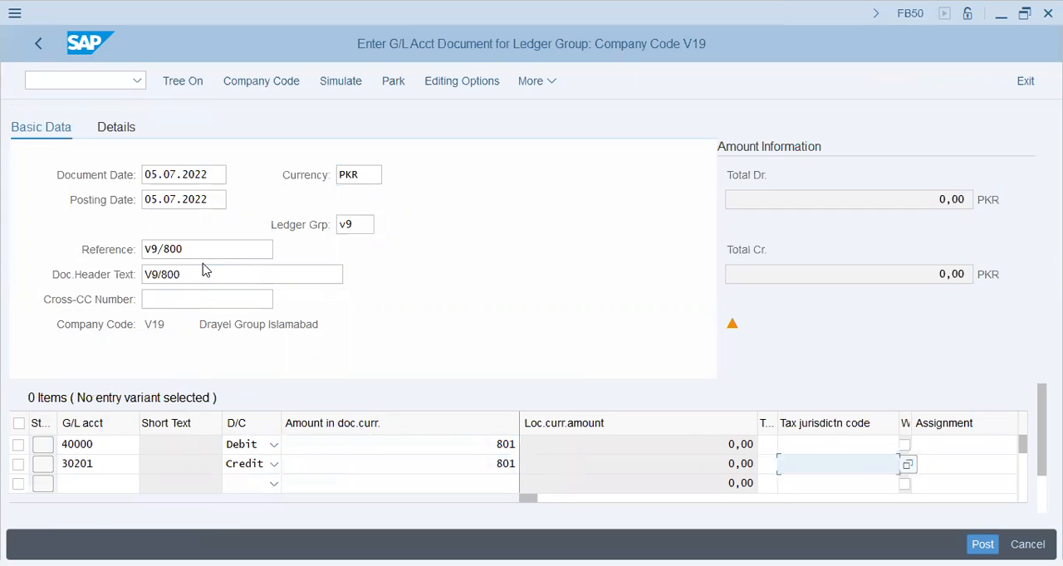
# - Fill in the item text v9/801 on both the debit and credit lines
pyautogui.press('Tab')
pyautogui.press('Tab')
pyautogui.press('Tab')
pyautogui.press('Up')
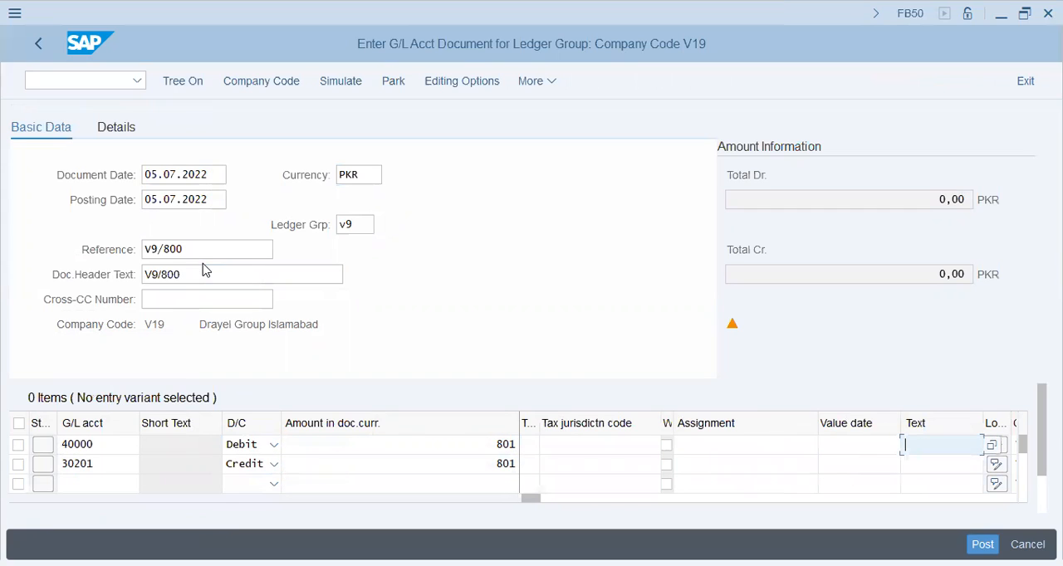
pyautogui.write('v9/801')
pyautogui.hotkey('ctrl', 'a')
pyautogui.hotkey('ctrl', 'c')
pyautogui.press('Down')
pyautogui.hotkey('ctrl', 'v')
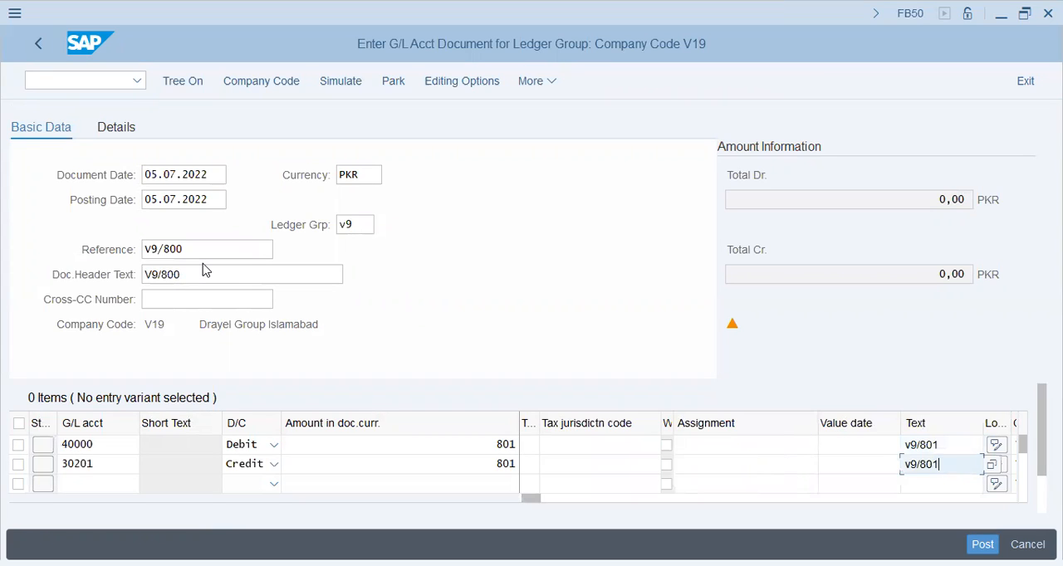
# - Assign cost center NV19001CC1 to both line items and check the document
pyautogui.press('Tab')
pyautogui.press('Tab')
pyautogui.press('Tab')
pyautogui.press('Tab')
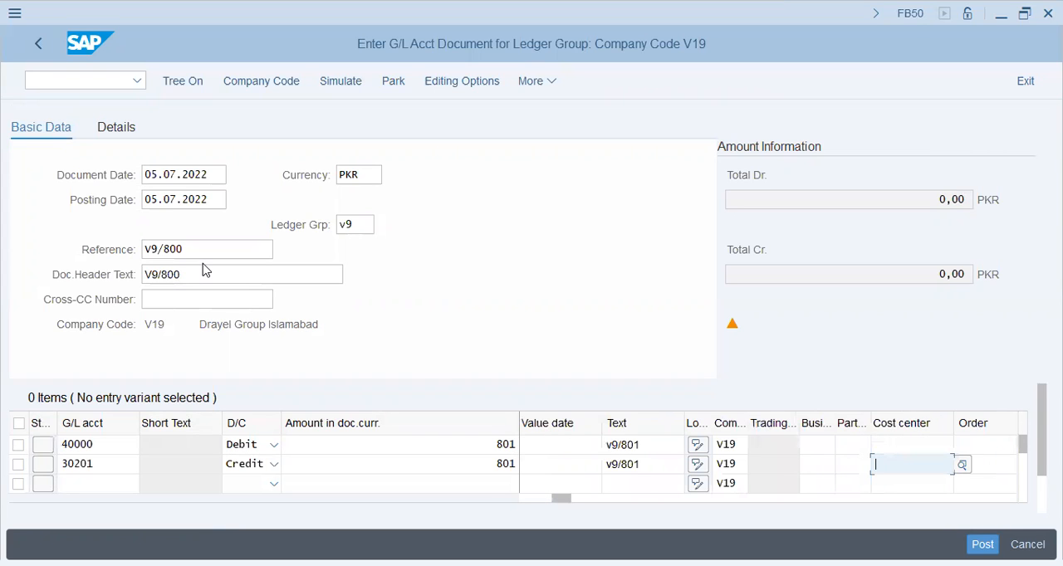
pyautogui.press('Up')
pyautogui.press('space')
pyautogui.press('Down')
pyautogui.press('Return')
pyautogui.press('Down')
pyautogui.press('space')
pyautogui.press('Down')
pyautogui.press('Return')
pyautogui.press('Return')
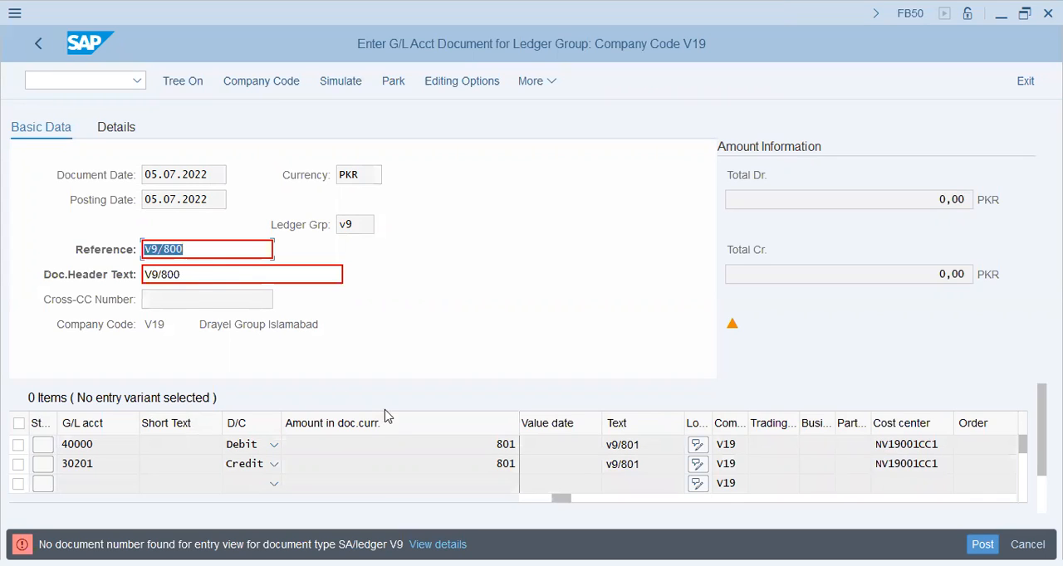
# - Open the details of the missing document number error and follow its link to Define Document Types in a Ledger in Customizing
pyautogui.click(440, 546)
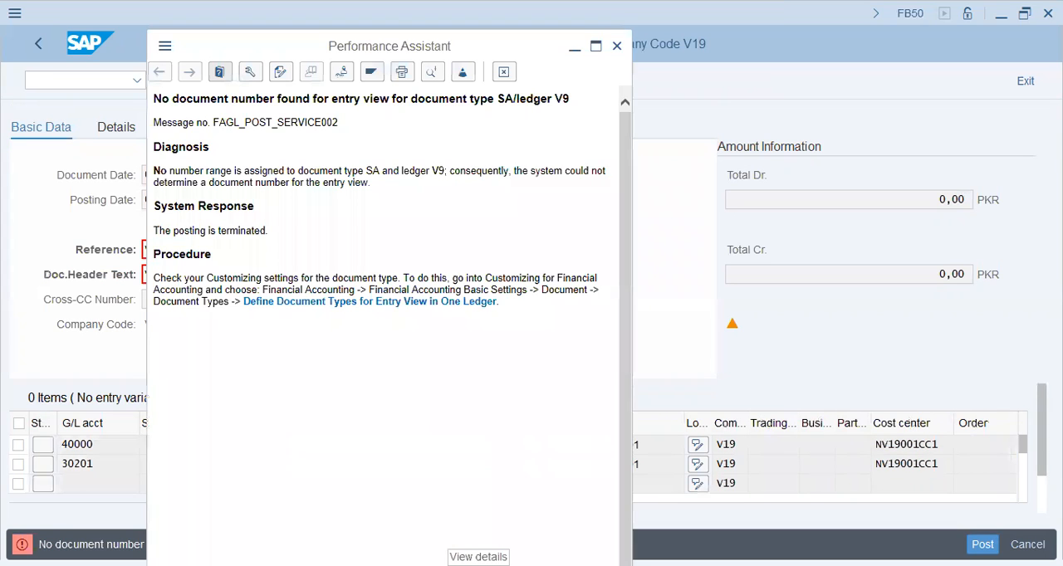
pyautogui.click(378, 302)
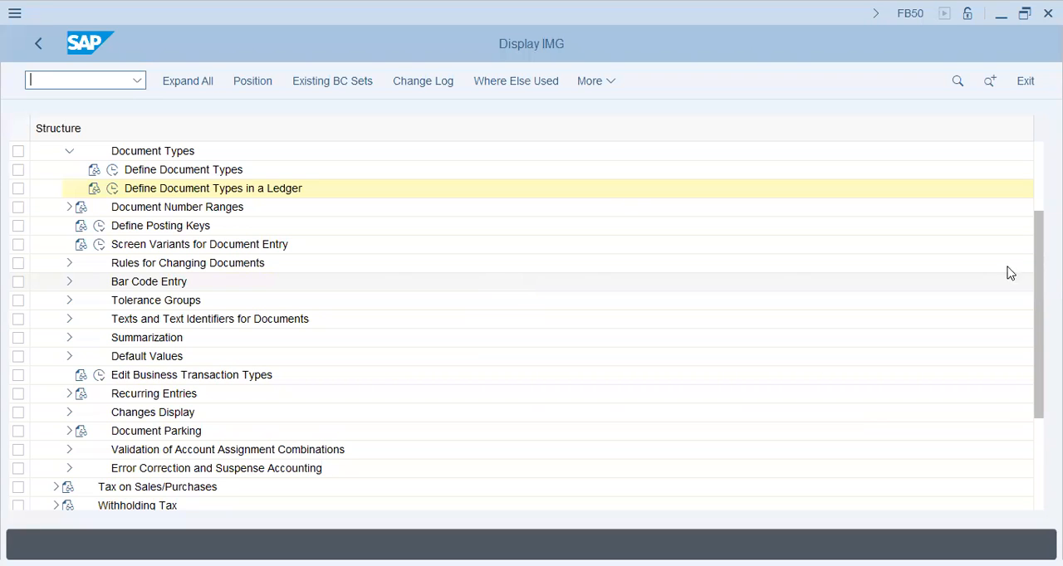
pyautogui.click(248, 191)
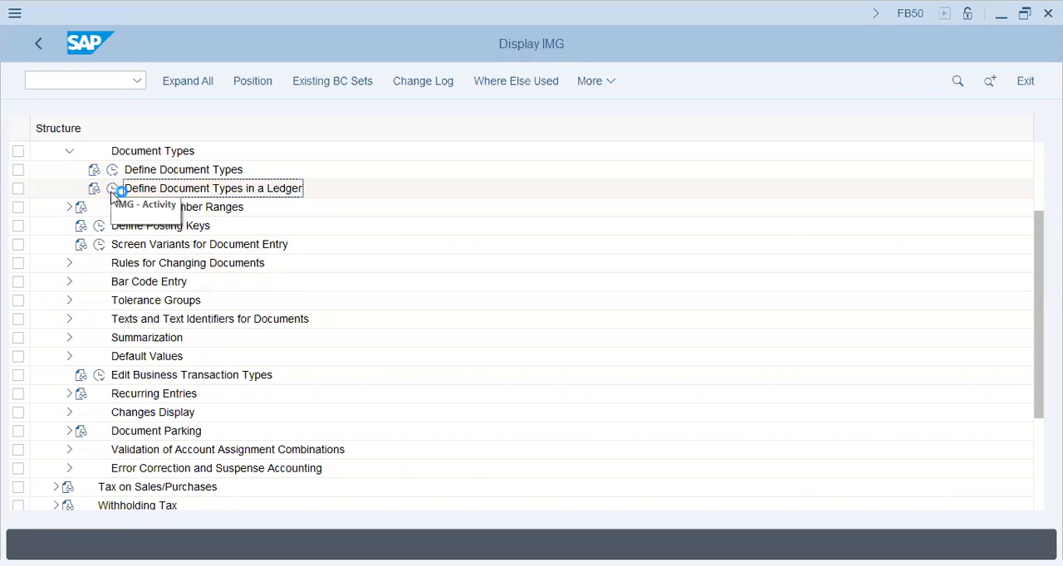
# - Run the Define Document Types in a Ledger activity, trying ledger 01 and settling on ledger V9 as the work area
pyautogui.click(112, 190)
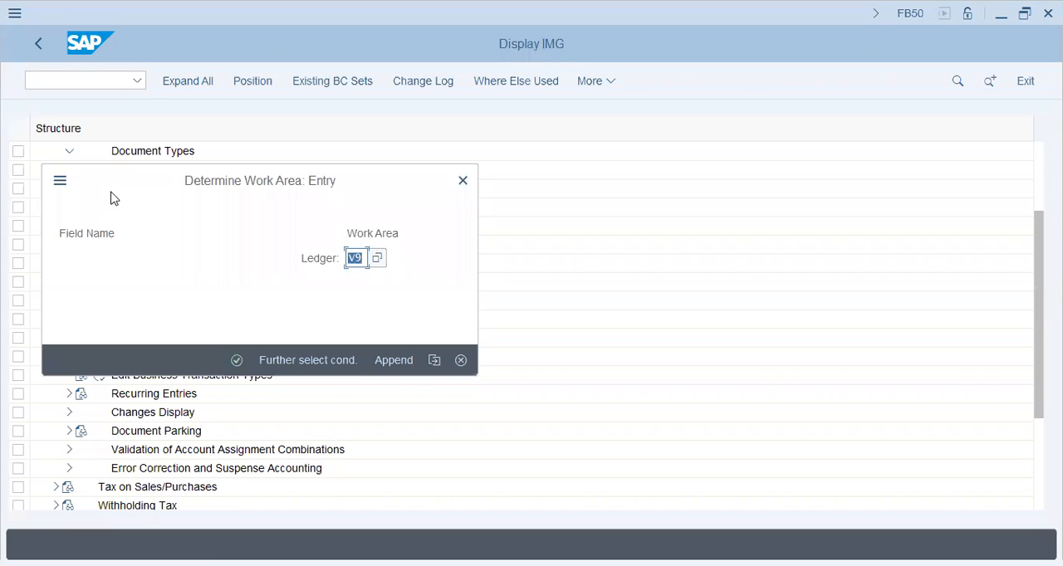
pyautogui.write('01')
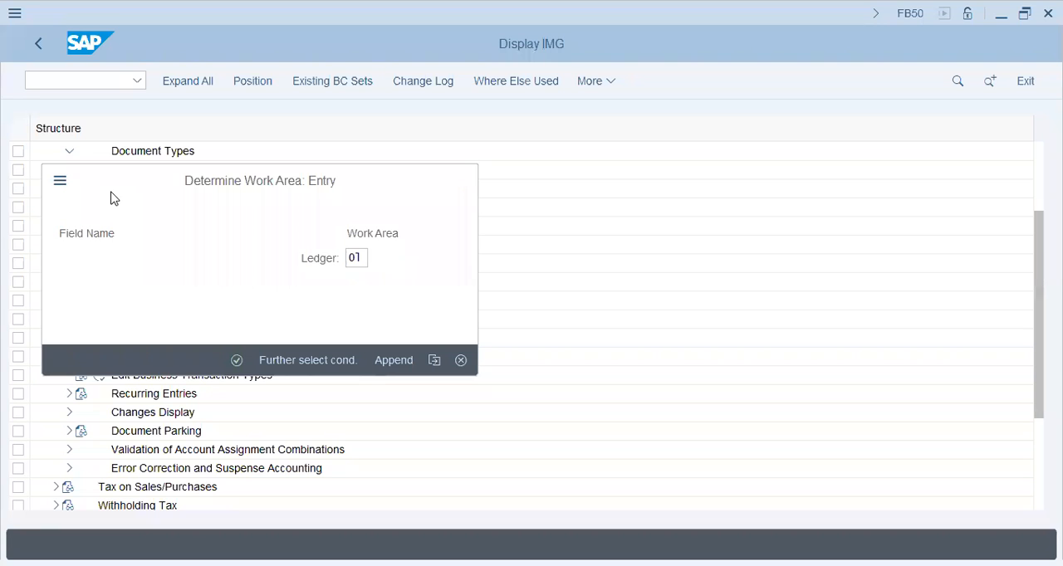
pyautogui.press('Return')
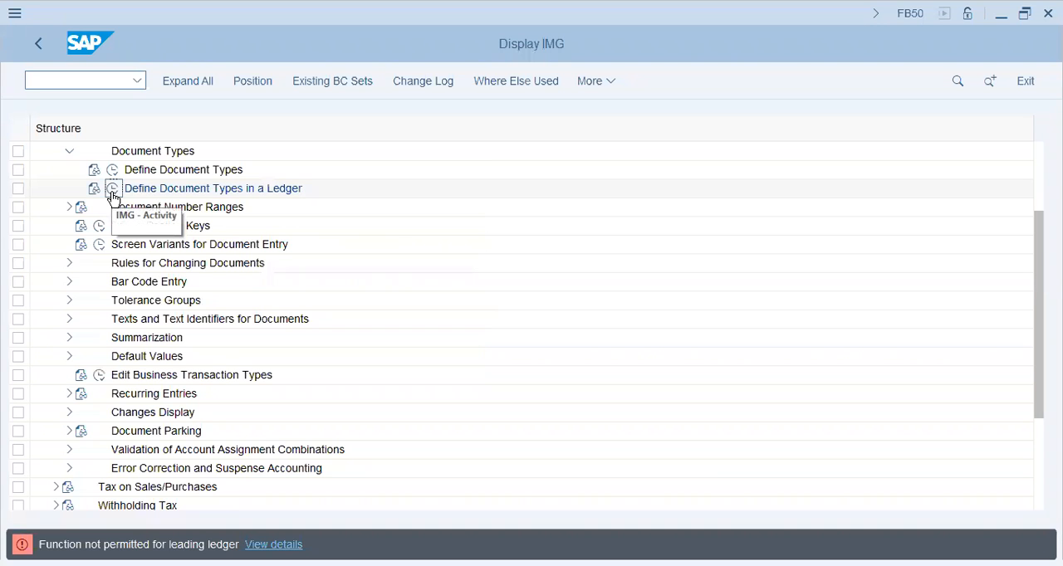
pyautogui.click(113, 190)
pyautogui.write('v9')
pyautogui.press('Return')
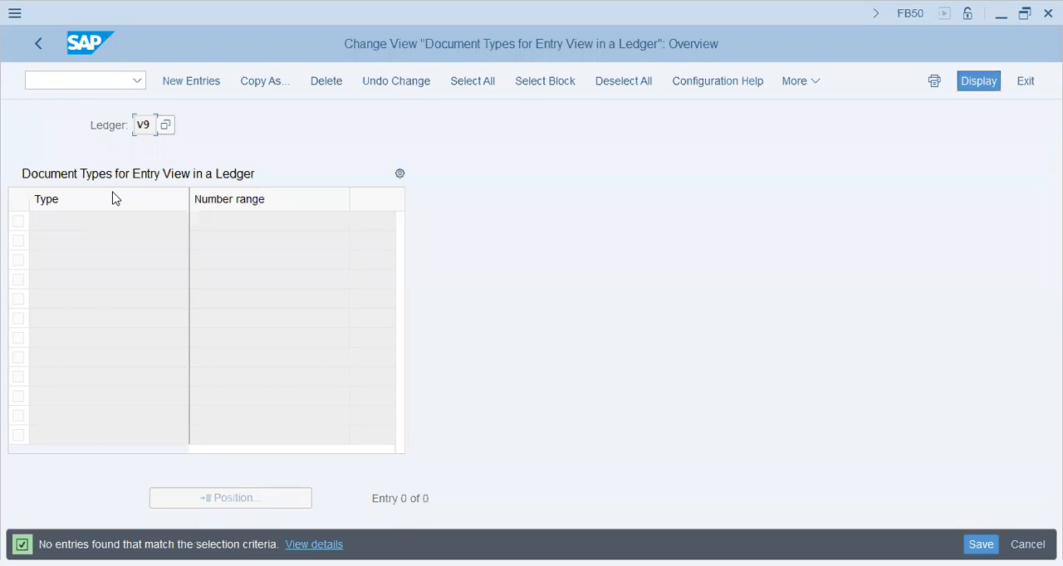
# - Add a new entry assigning document type SA to number range 01 in ledger V9
pyautogui.click(191, 83)
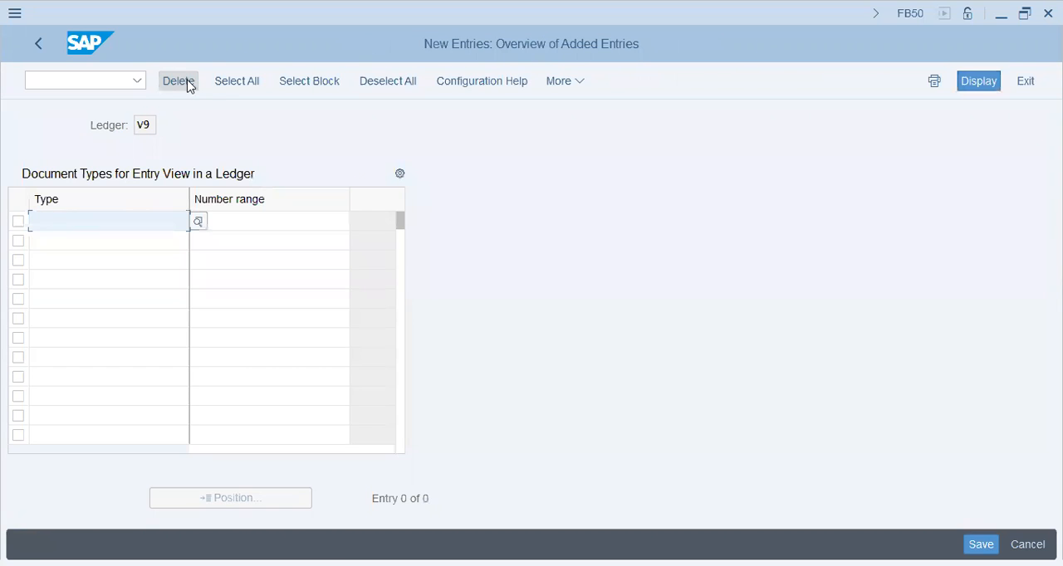
pyautogui.write('sa')
pyautogui.press('Tab')
pyautogui.write('0')
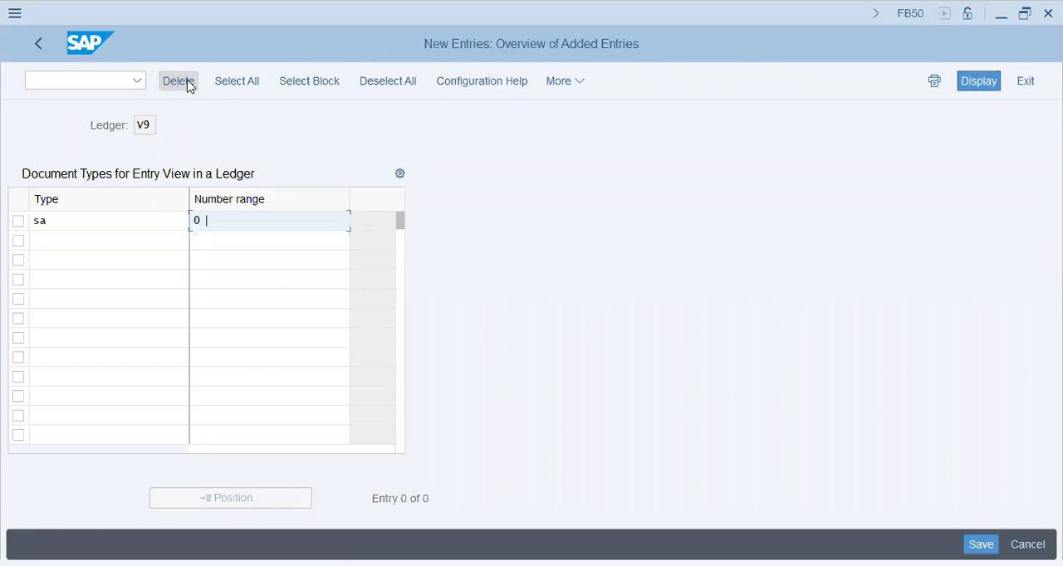
pyautogui.write('1')
pyautogui.press('Return')
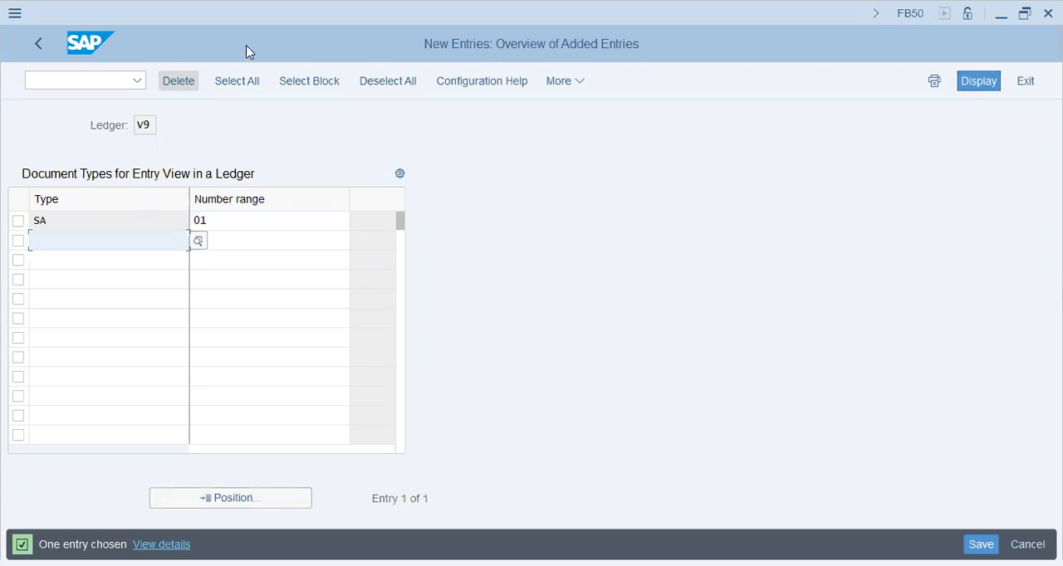
# - Try to save the SA entry with number range 01 while leaving the view, and close the error log
pyautogui.click(47, 52)
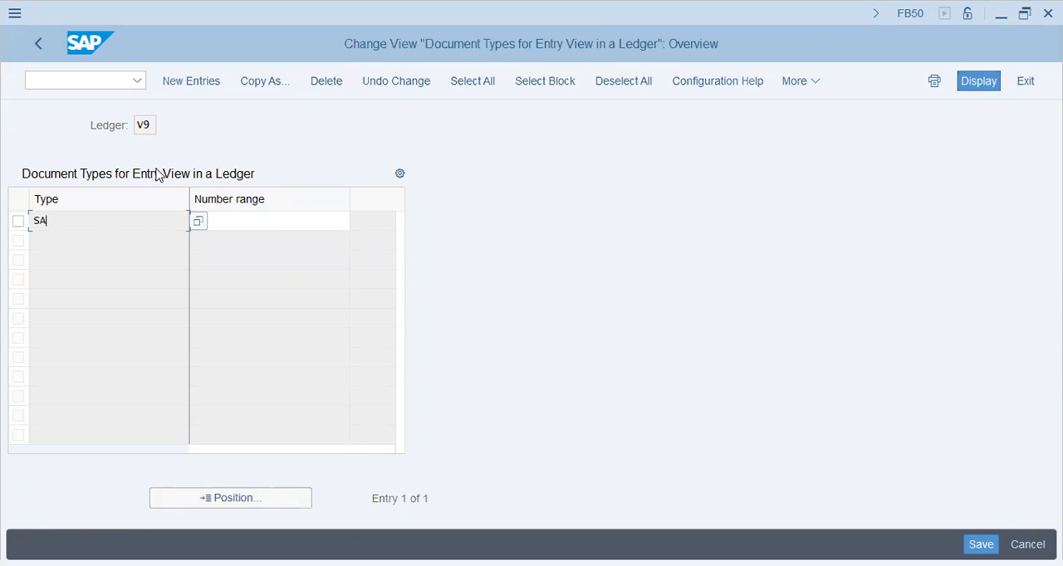
pyautogui.press('Return')
pyautogui.click(342, 217)
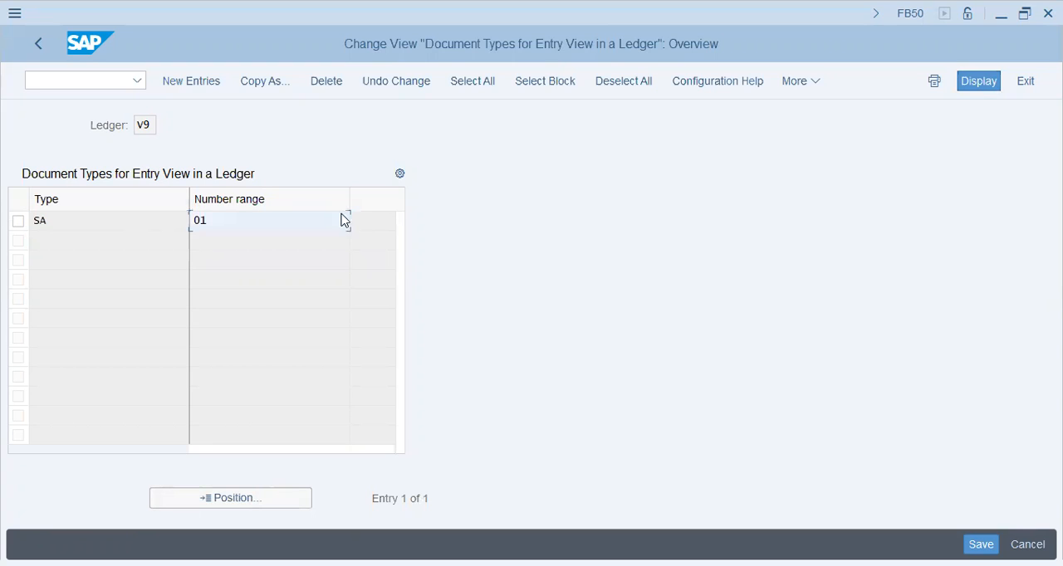
pyautogui.click(55, 218)
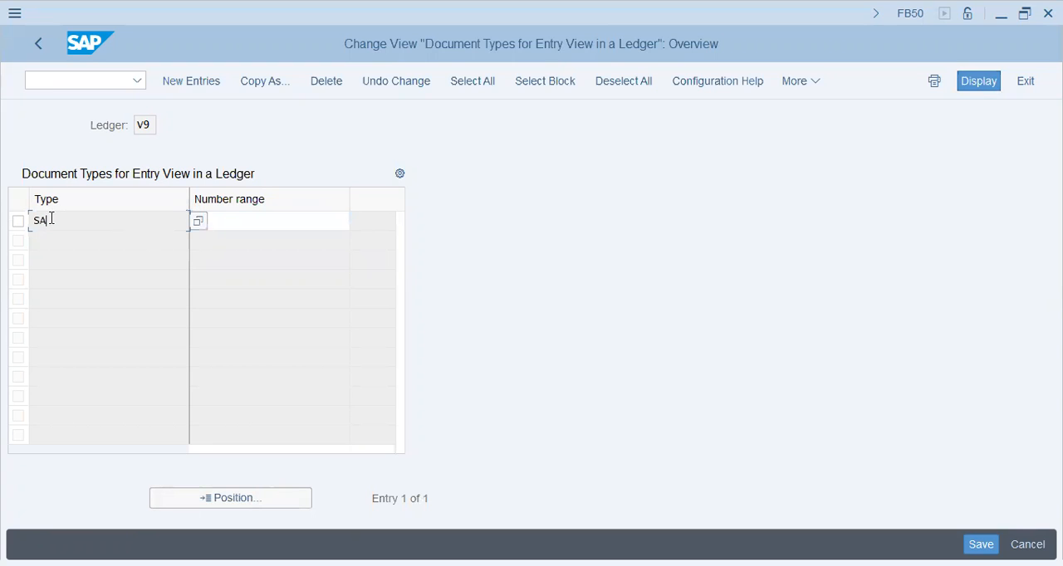
pyautogui.click(40, 45)
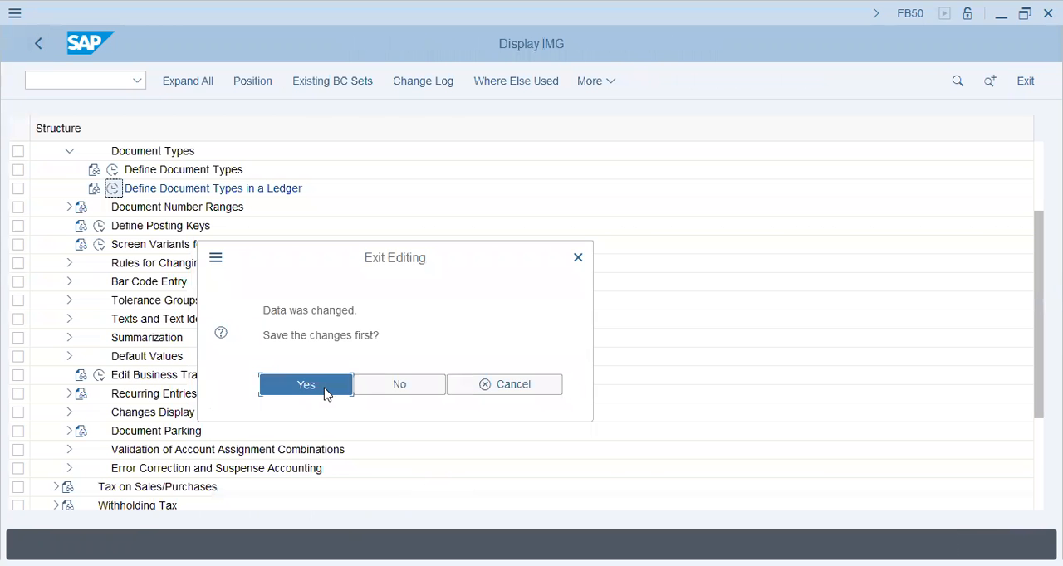
pyautogui.click(406, 383)
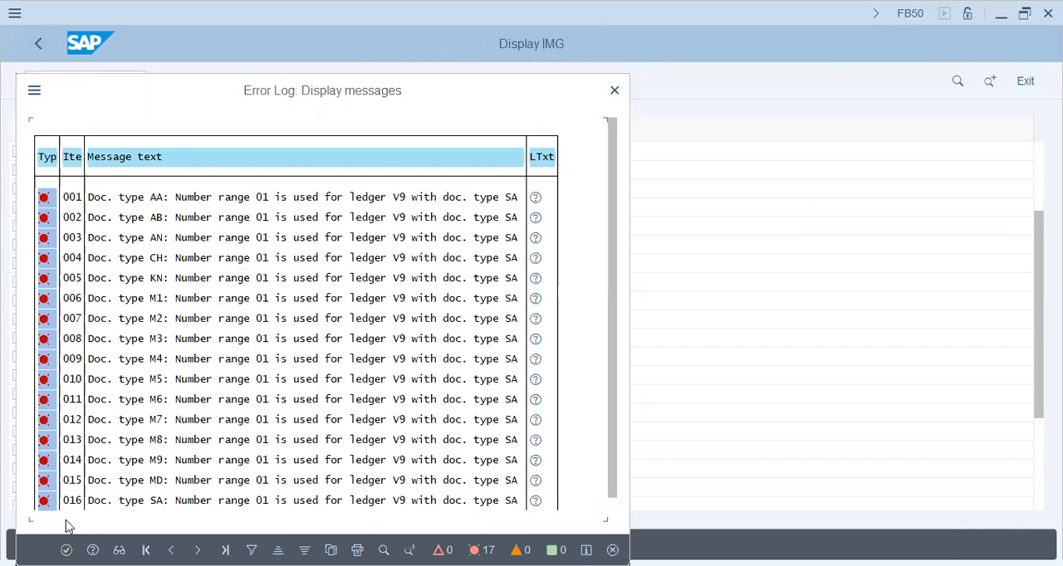
pyautogui.click(66, 550)
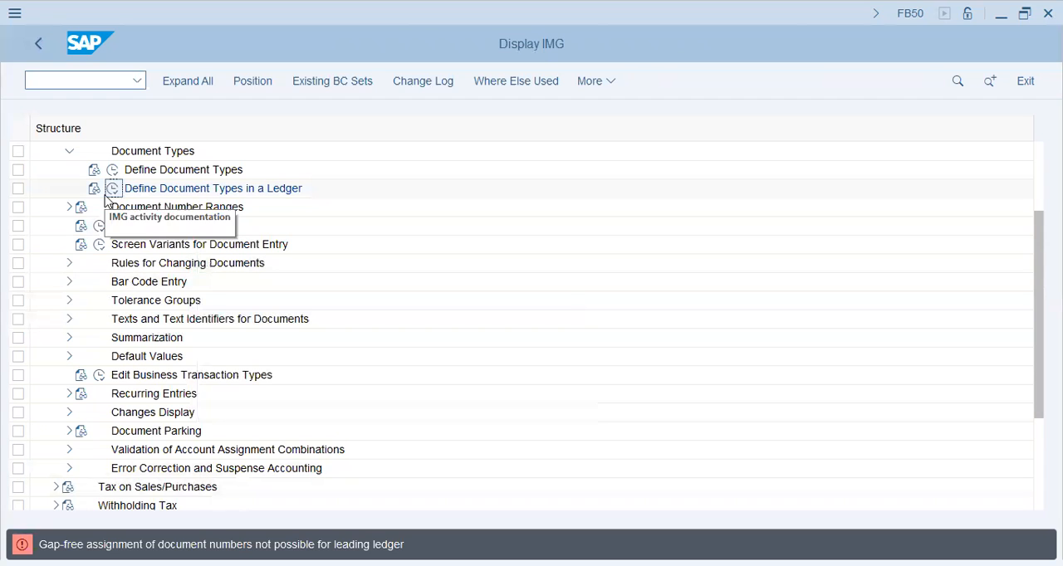
# - Reopen the document types for ledger V9 and add a new entry for type SA with number range 08
pyautogui.click(112, 189)
pyautogui.press('Return')
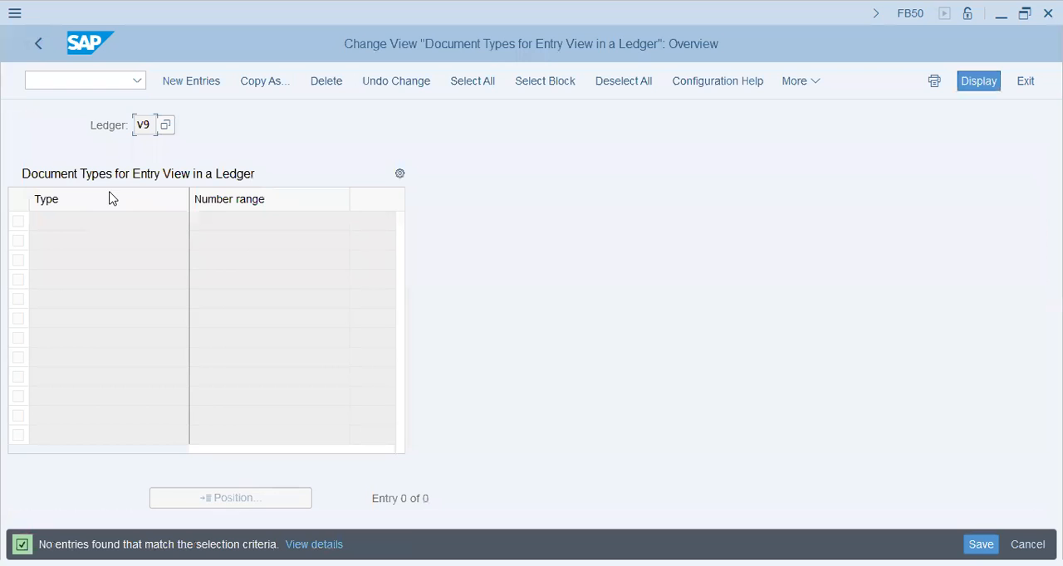
pyautogui.click(204, 83)
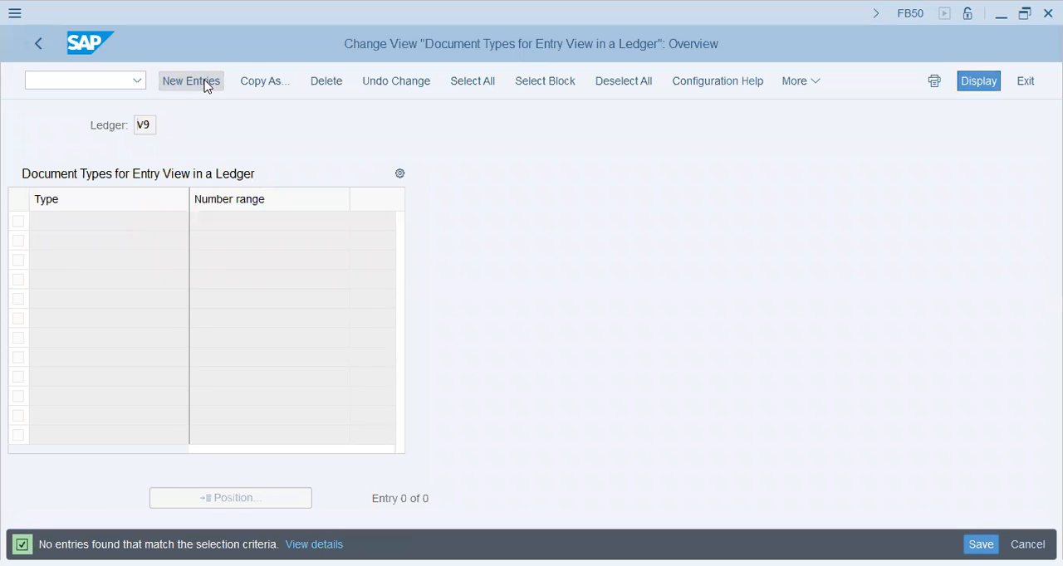
pyautogui.write('sa')
pyautogui.press('Tab')
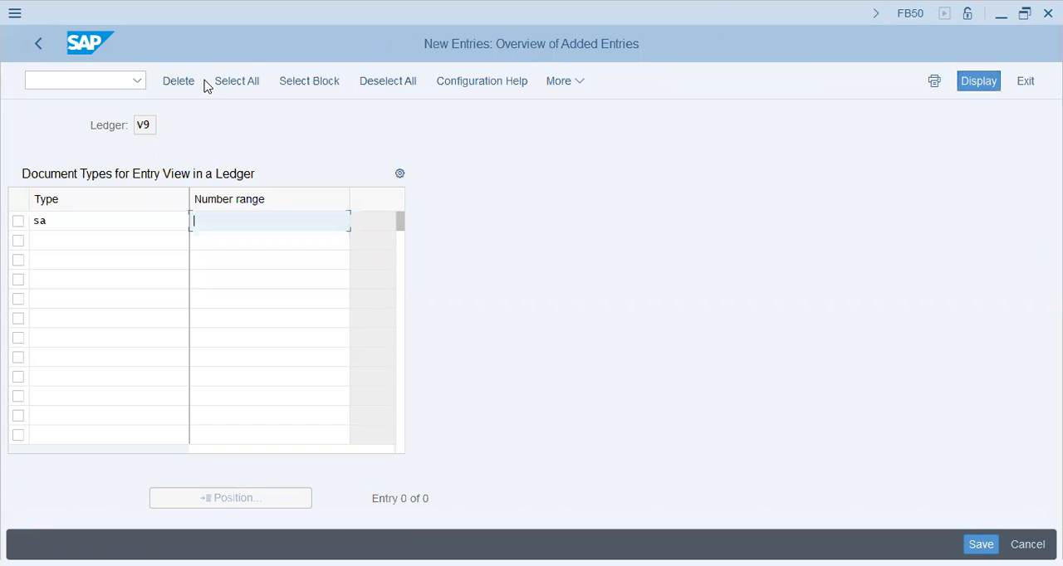
pyautogui.write('08')
pyautogui.press('Return')
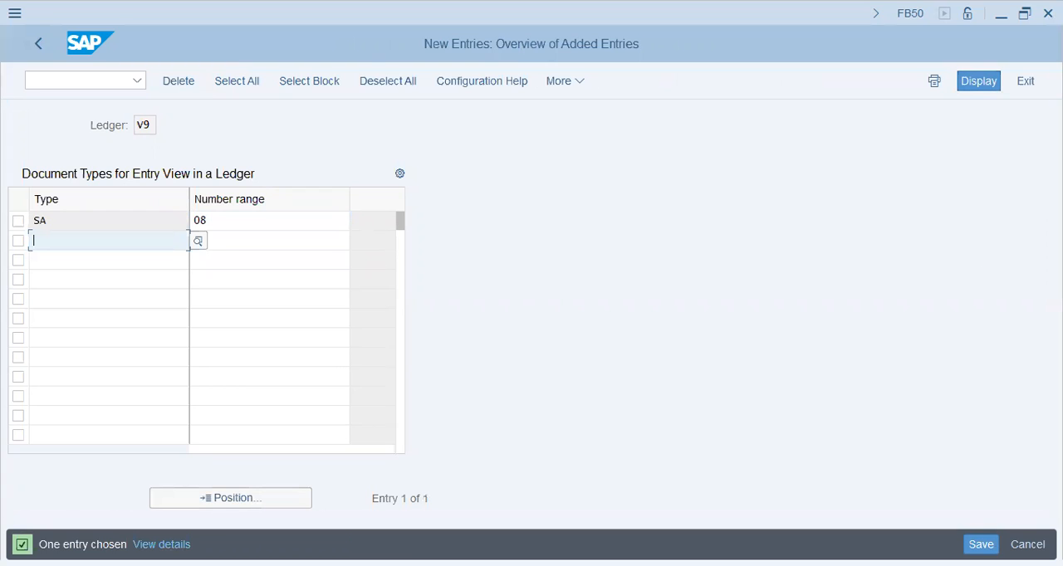
# - Save the SA number range assignment, leave Customizing and close the error help to return to the G/L document
pyautogui.click(981, 544)
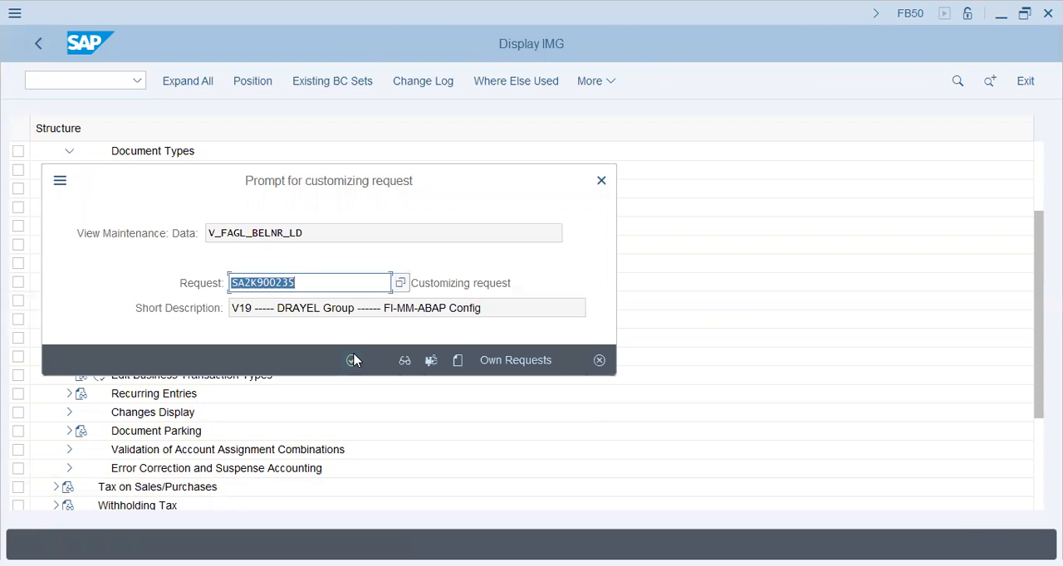
pyautogui.click(352, 361)
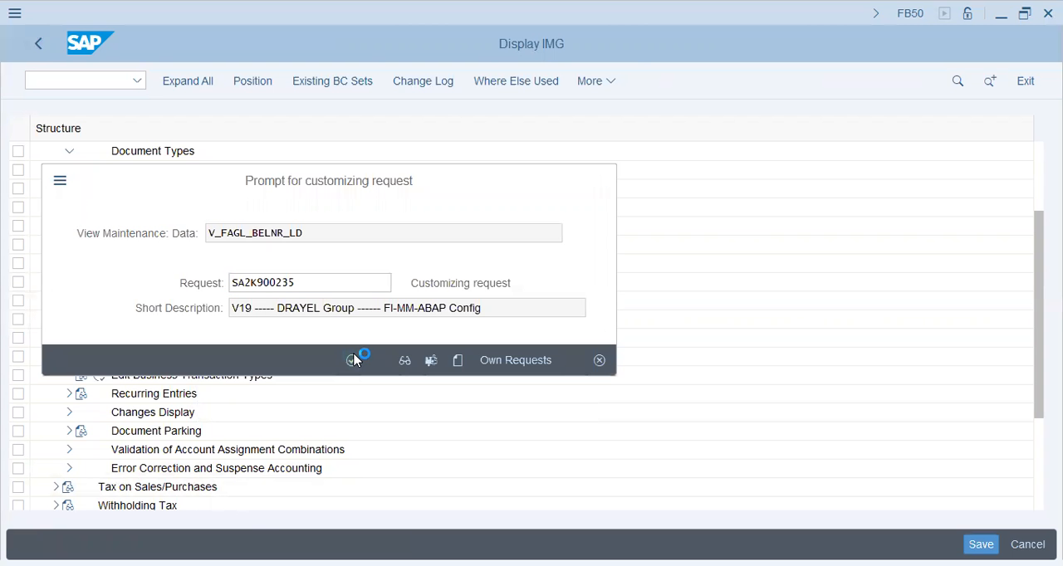
pyautogui.click(40, 44)
pyautogui.click(40, 44)
pyautogui.click(41, 44)
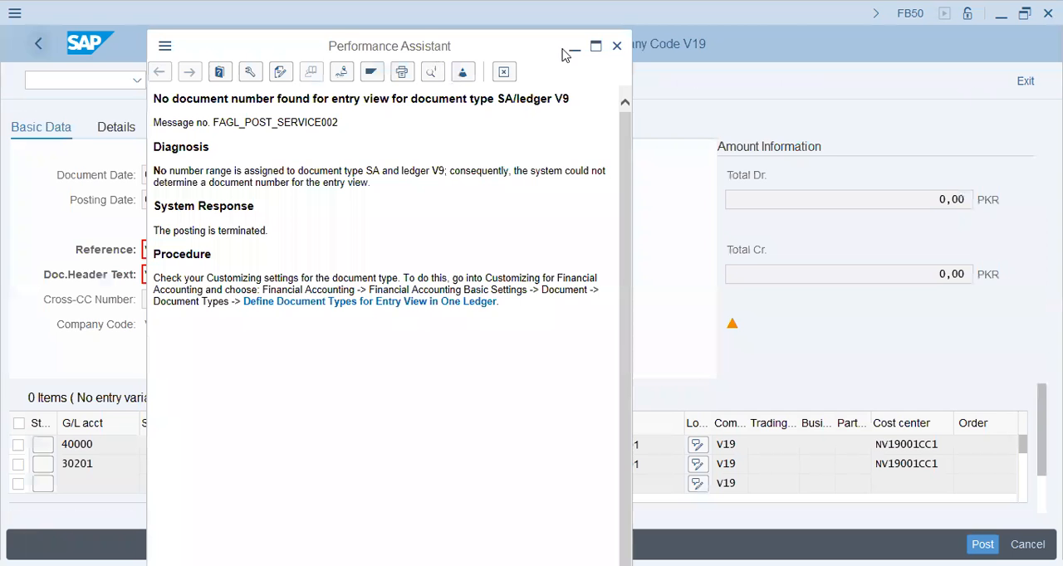
pyautogui.click(503, 74)
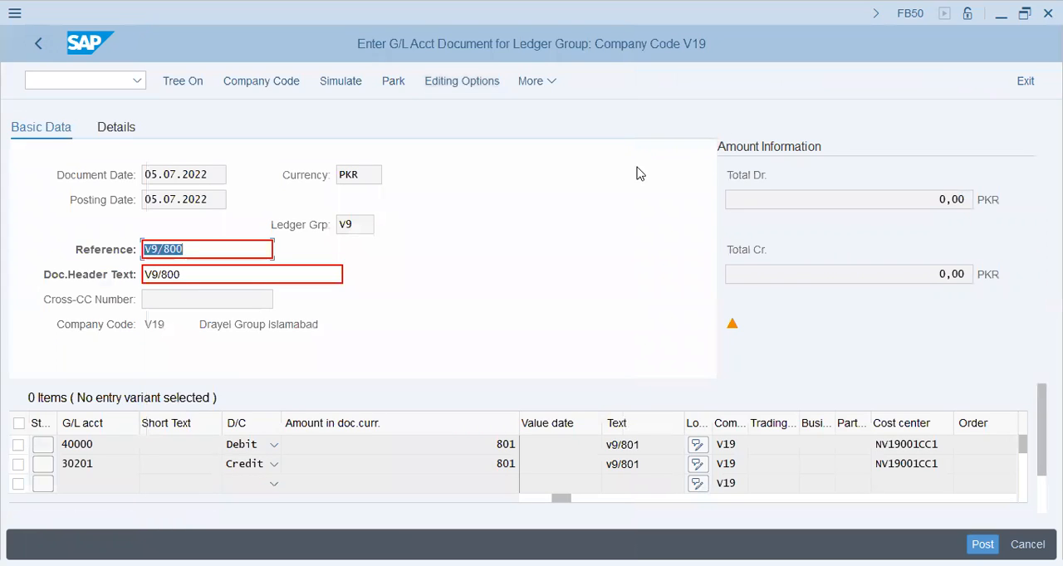
# - Recheck the G/L document and go from the missing number range error into Customizing without specifying a project
pyautogui.press('Return')
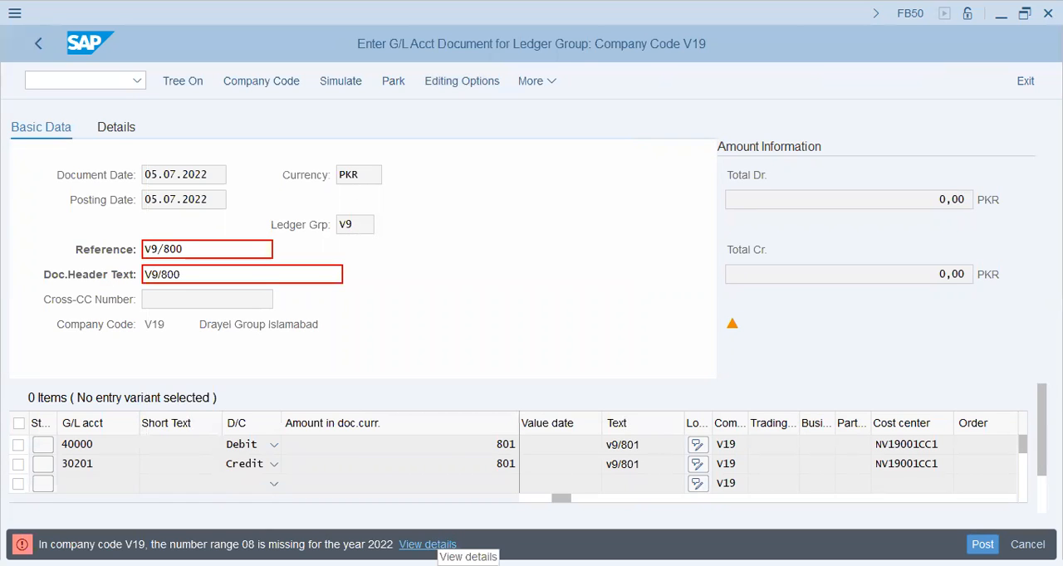
pyautogui.click(440, 545)
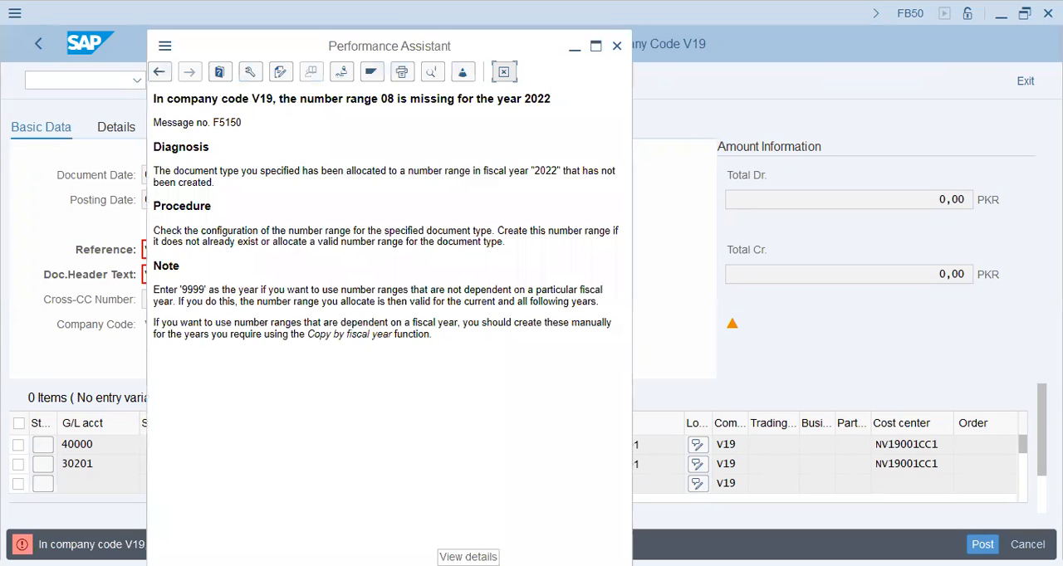
pyautogui.click(340, 72)
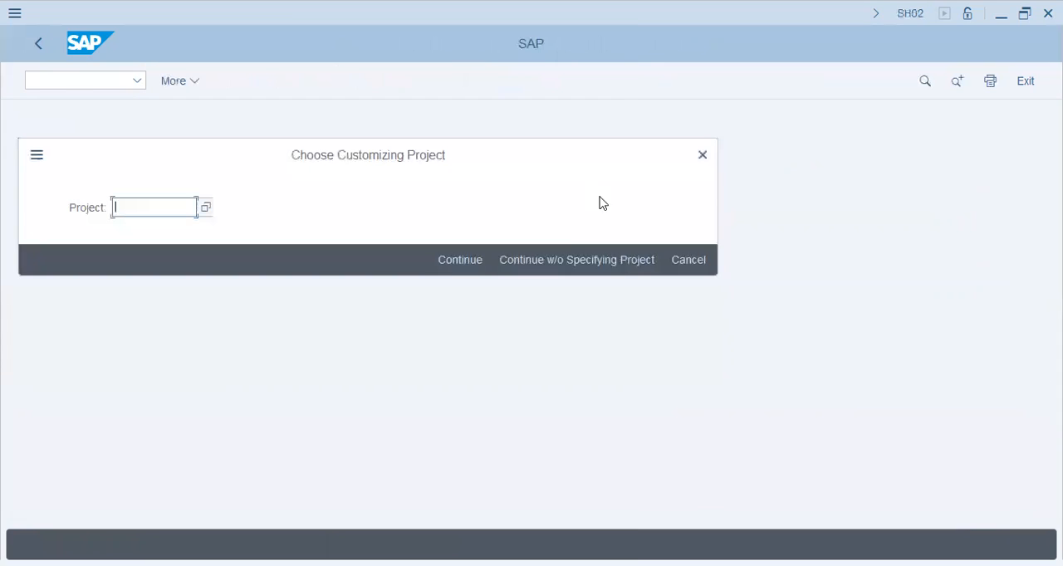
pyautogui.click(548, 258)
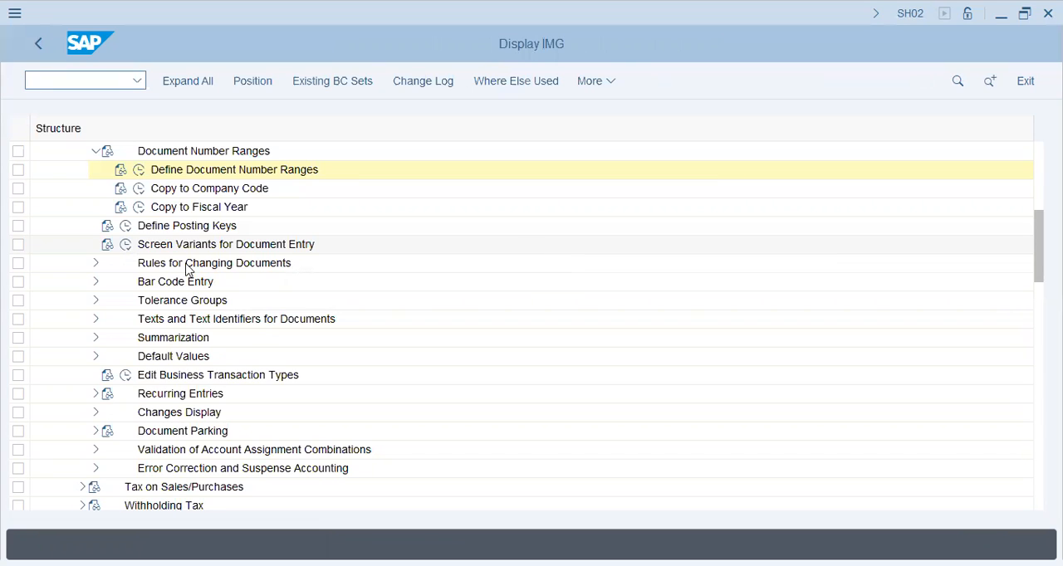
# - Open Define Document Number Ranges and start editing the intervals of company code V19
pyautogui.click(141, 172)
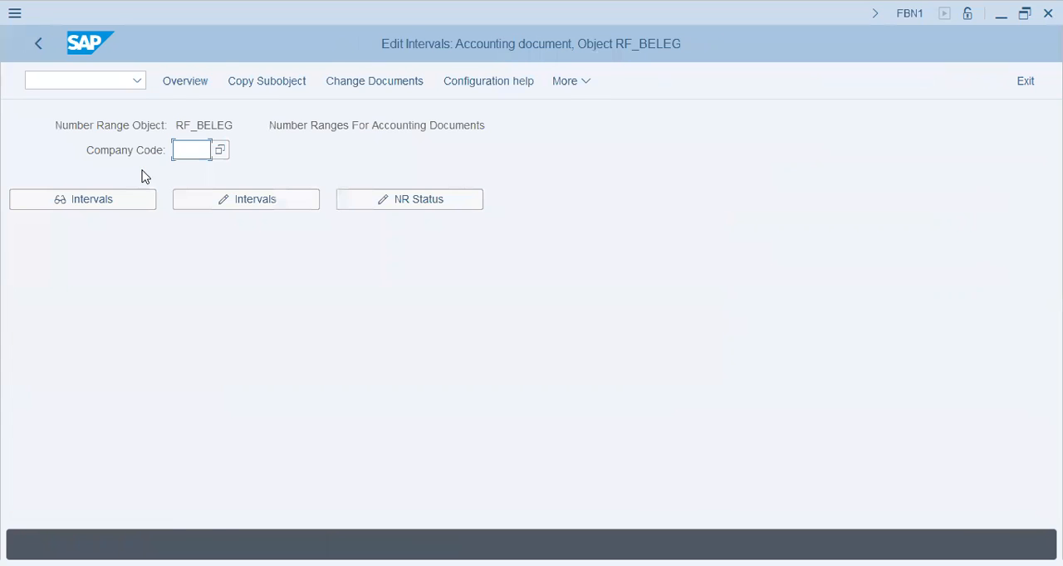
pyautogui.write('v19')
pyautogui.press('Return')
pyautogui.click(260, 201)
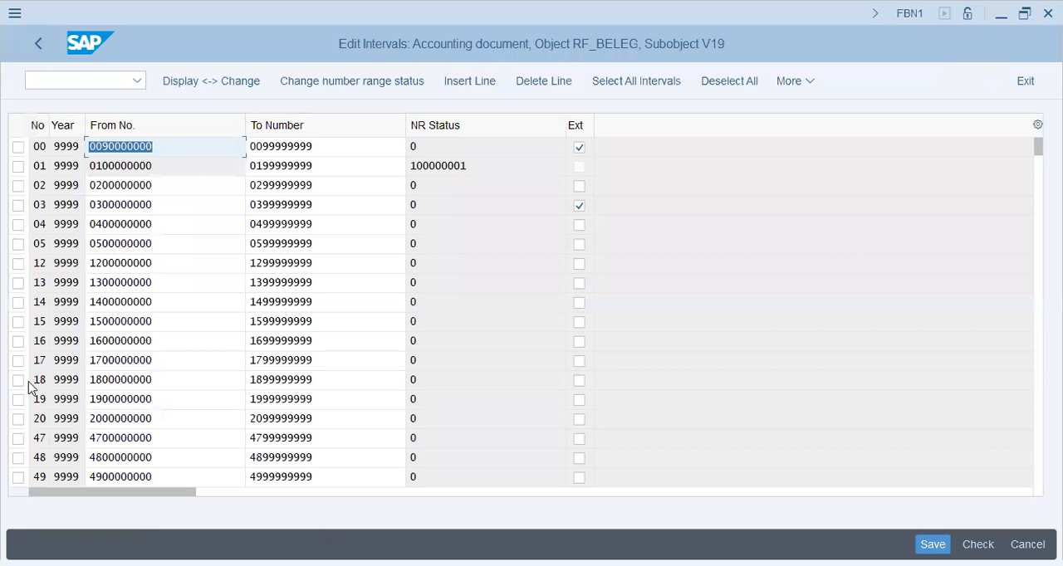
pyautogui.click(165, 227)
pyautogui.hotkey('ctrl', 'c')
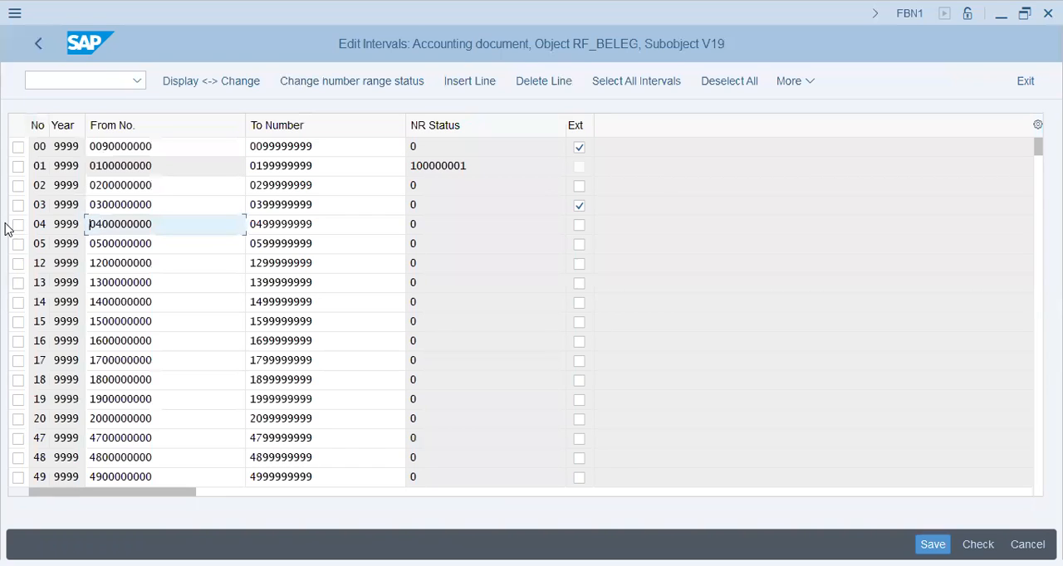
pyautogui.click(482, 87)
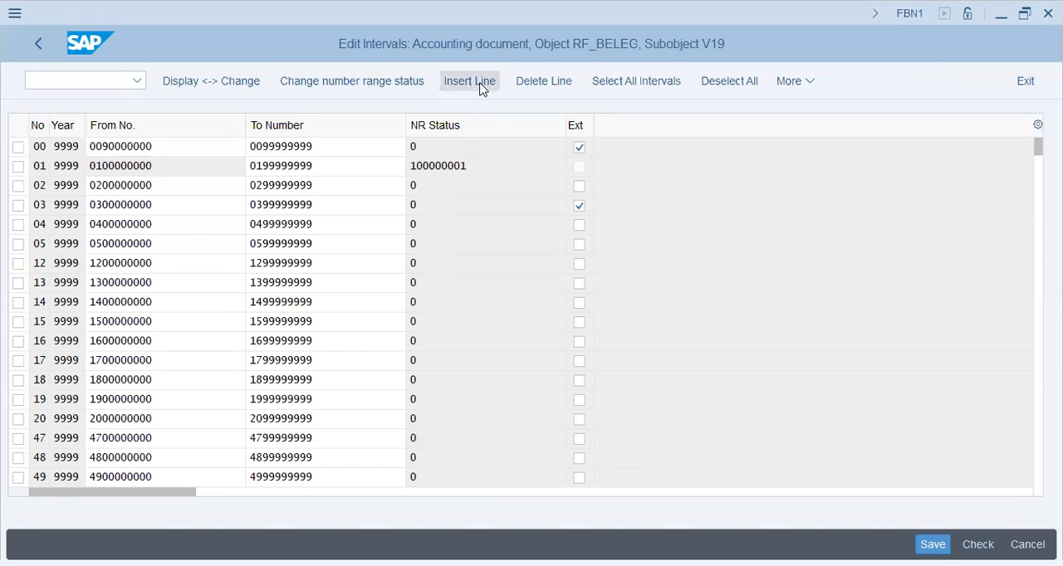
pyautogui.write('08')
pyautogui.press('Tab')
pyautogui.write('2022')
pyautogui.press('Tab')
pyautogui.write('0400000000')
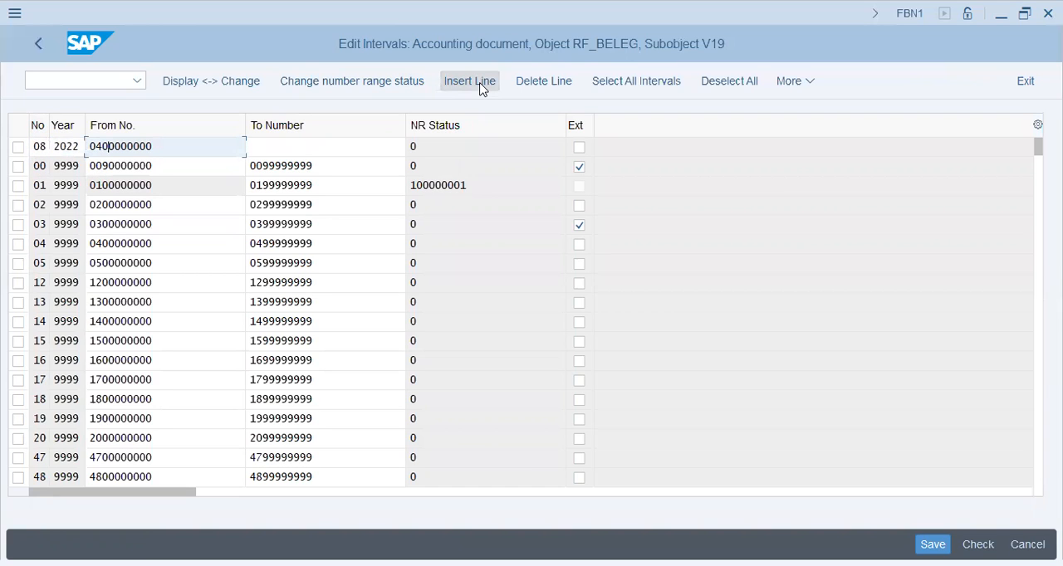
pyautogui.write('8')
pyautogui.press('Tab')
pyautogui.hotkey('ctrl', 'v')
pyautogui.hotkey('shift', 'Left')
pyautogui.hotkey('shift', 'Left')
pyautogui.hotkey('shift', 'Left')
pyautogui.write('999')
pyautogui.press('Return')
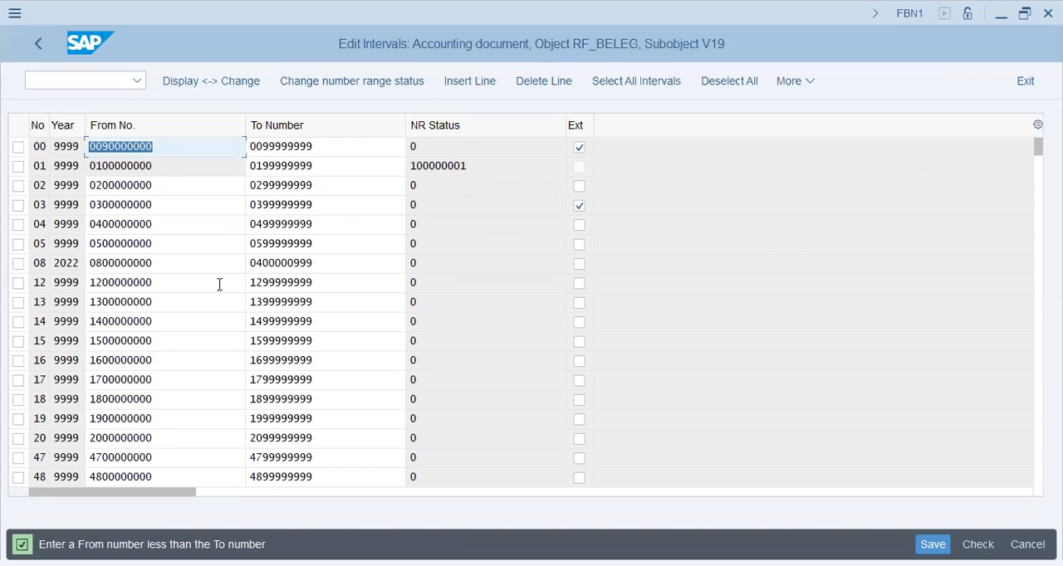
pyautogui.click(260, 263)
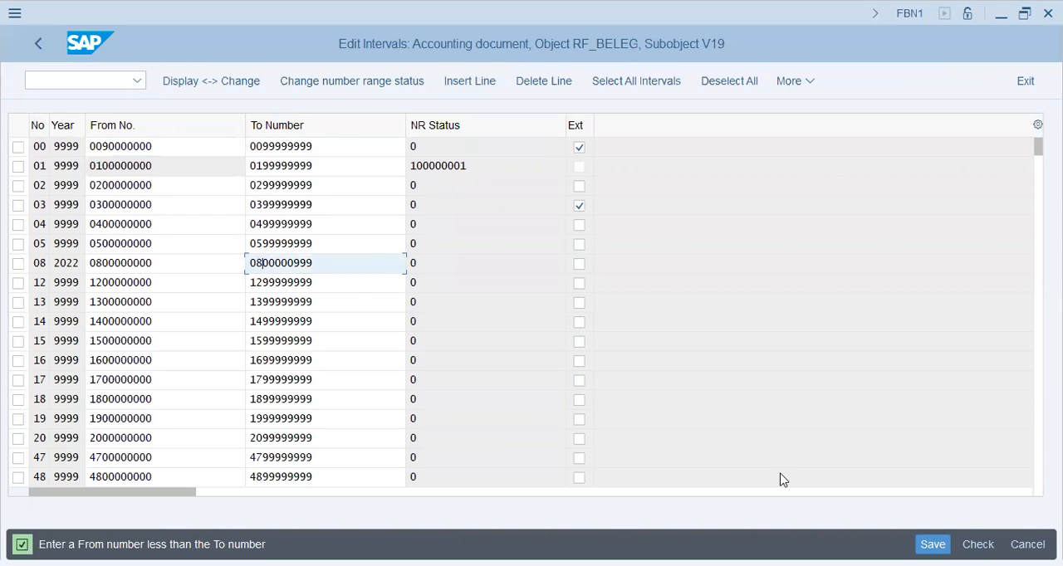
# - Save the number range intervals, accept the transport notice, leave Customizing and close the error help to return to the G/L document
pyautogui.click(934, 545)
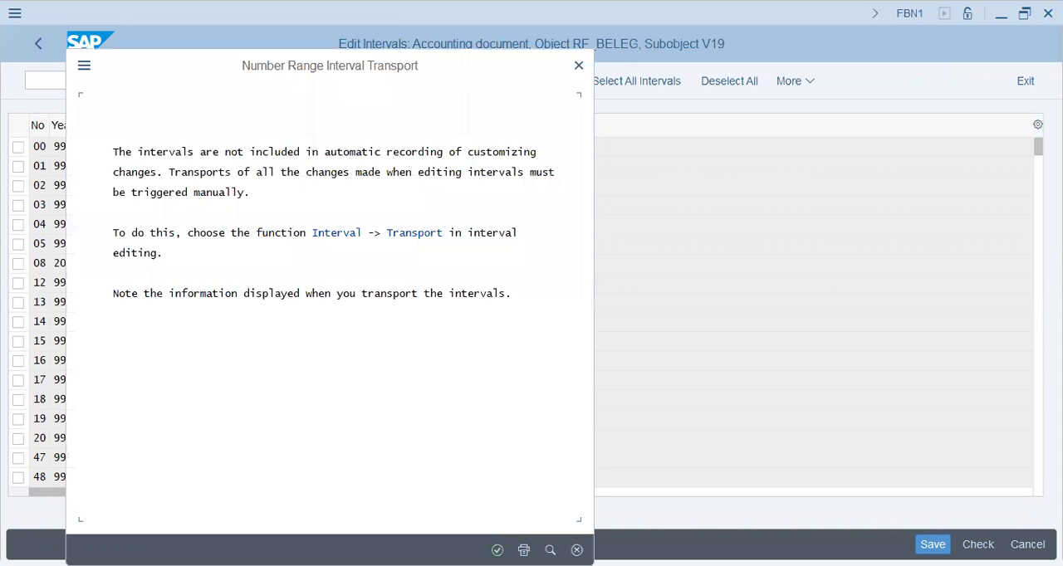
pyautogui.press('Return')
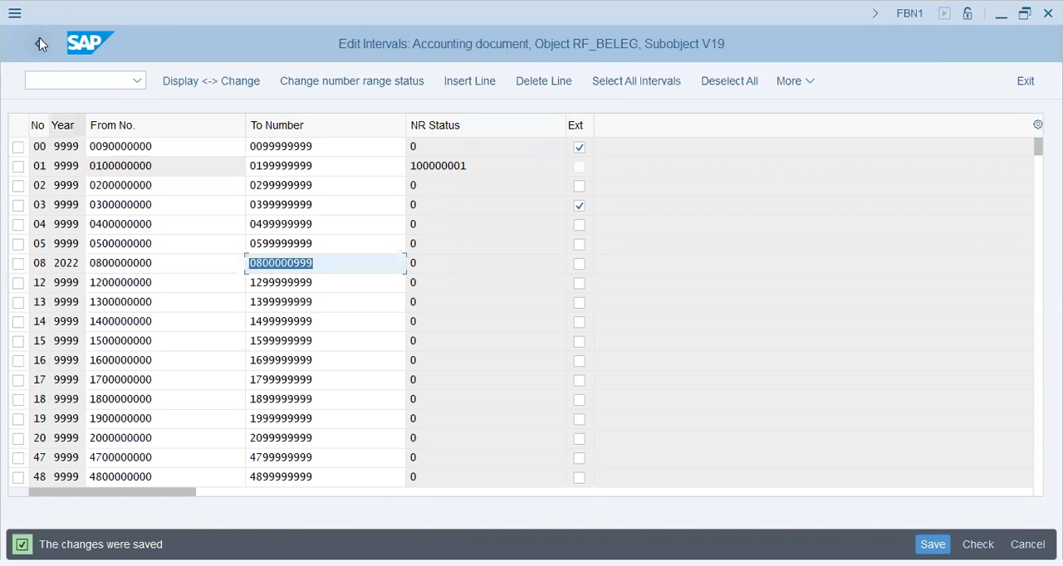
pyautogui.click(37, 38)
pyautogui.click(37, 38)
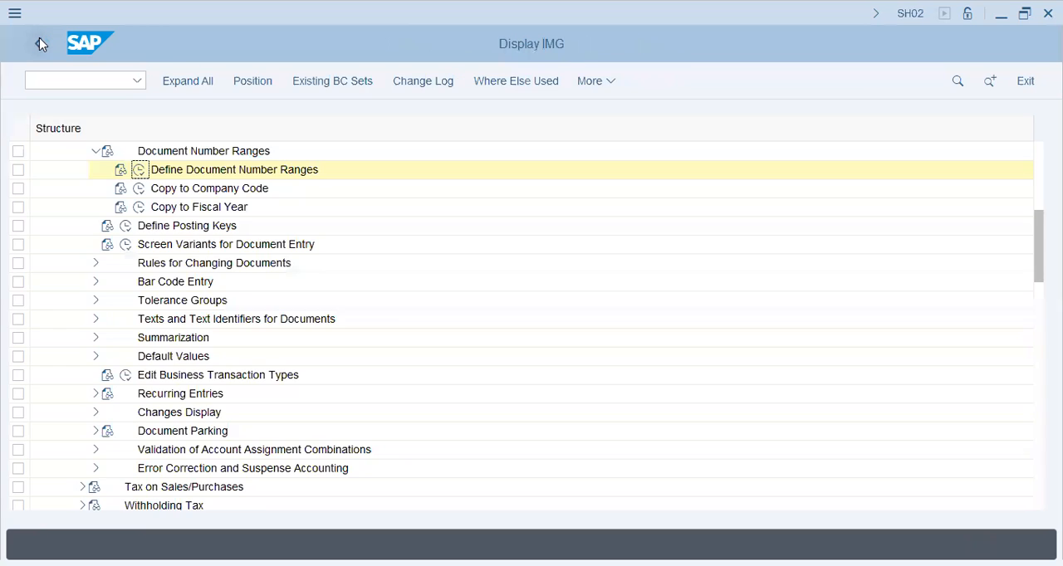
pyautogui.click(38, 38)
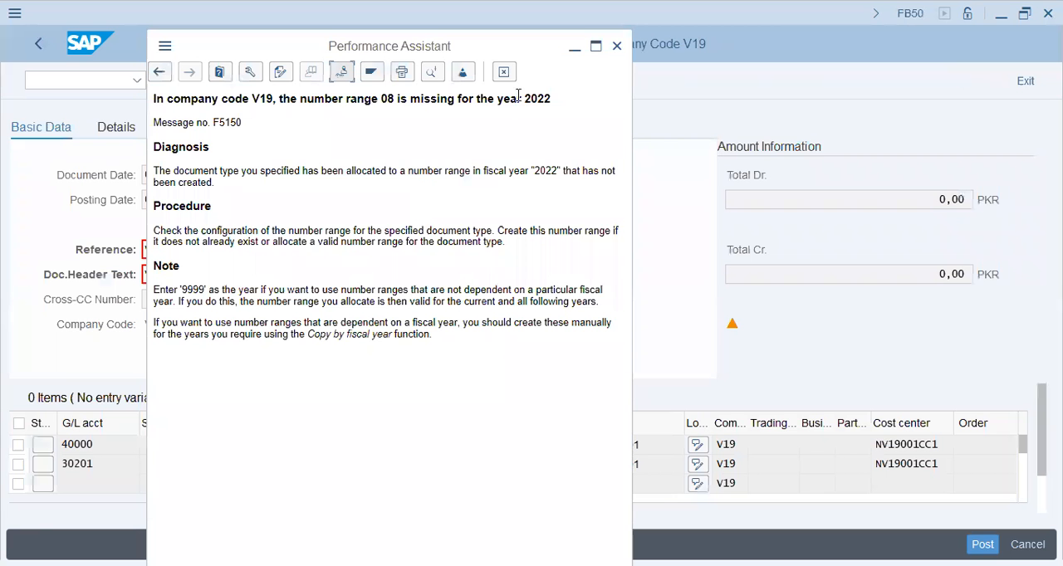
pyautogui.click(504, 73)
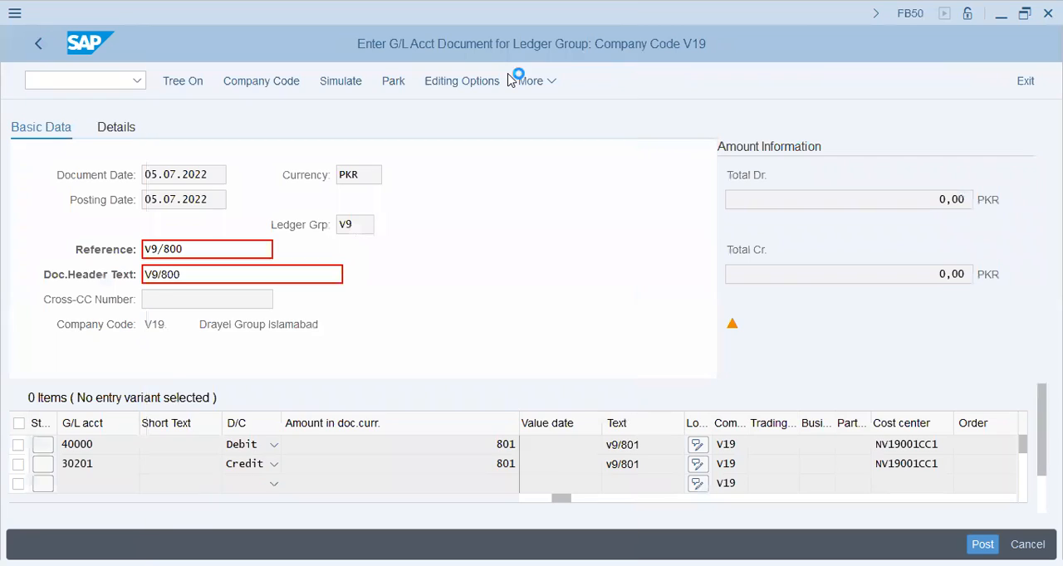
# - Recheck the G/L document, remove the cost center from the cash account debit line and post the document
pyautogui.press('Return')
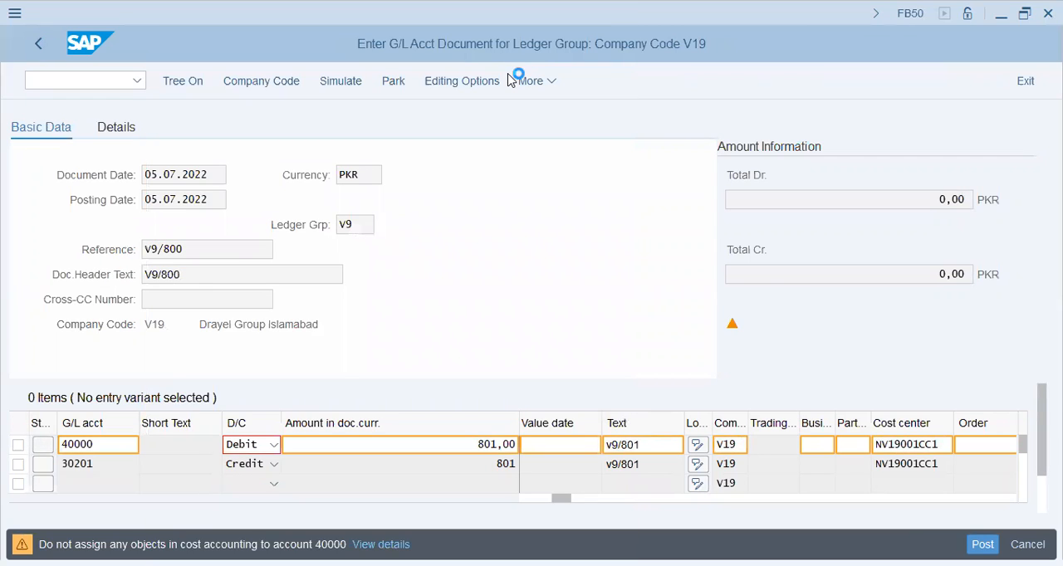
pyautogui.click(941, 443)
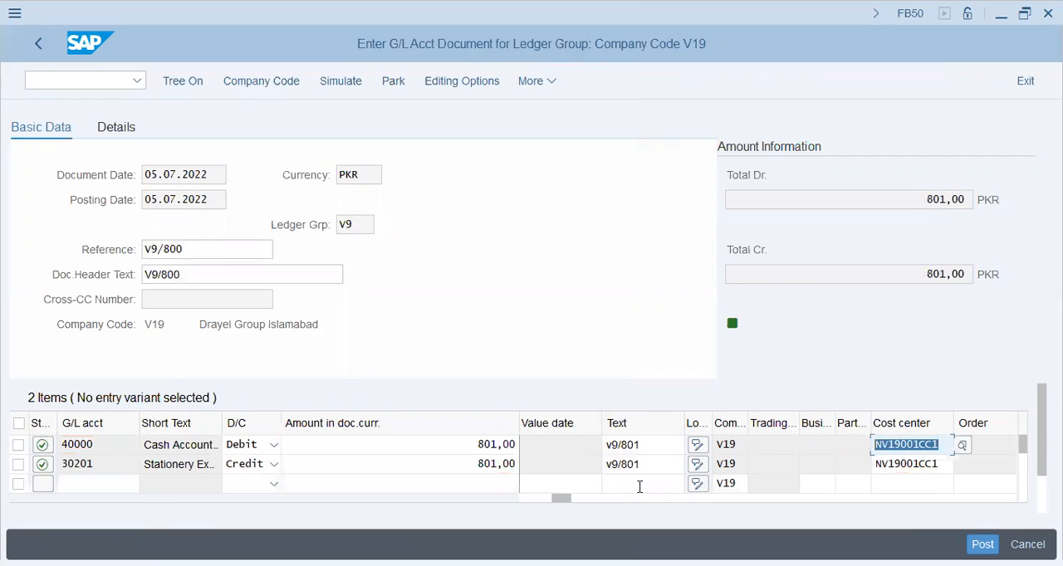
pyautogui.press('Delete')
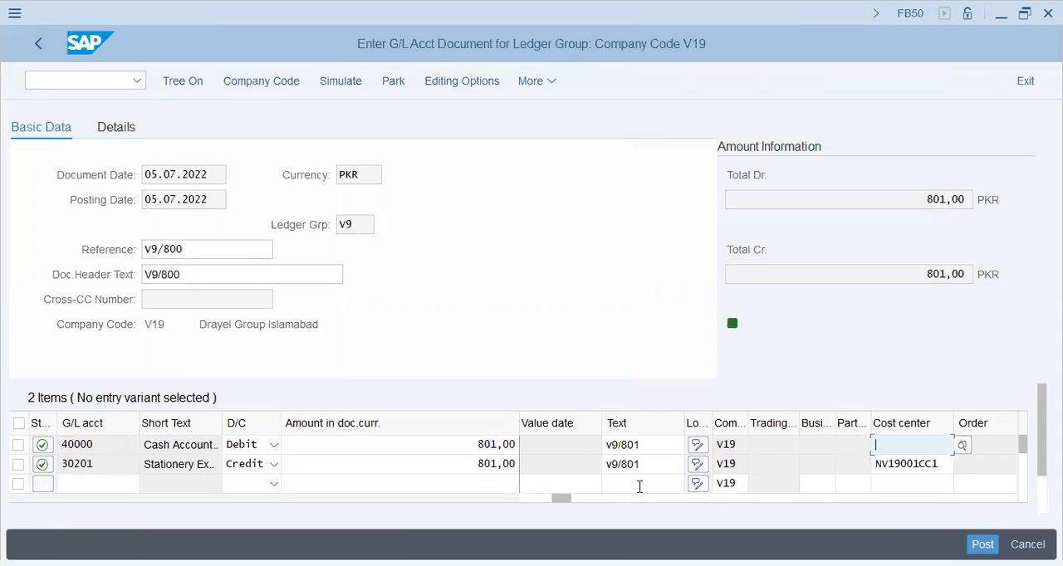
pyautogui.press('Return')
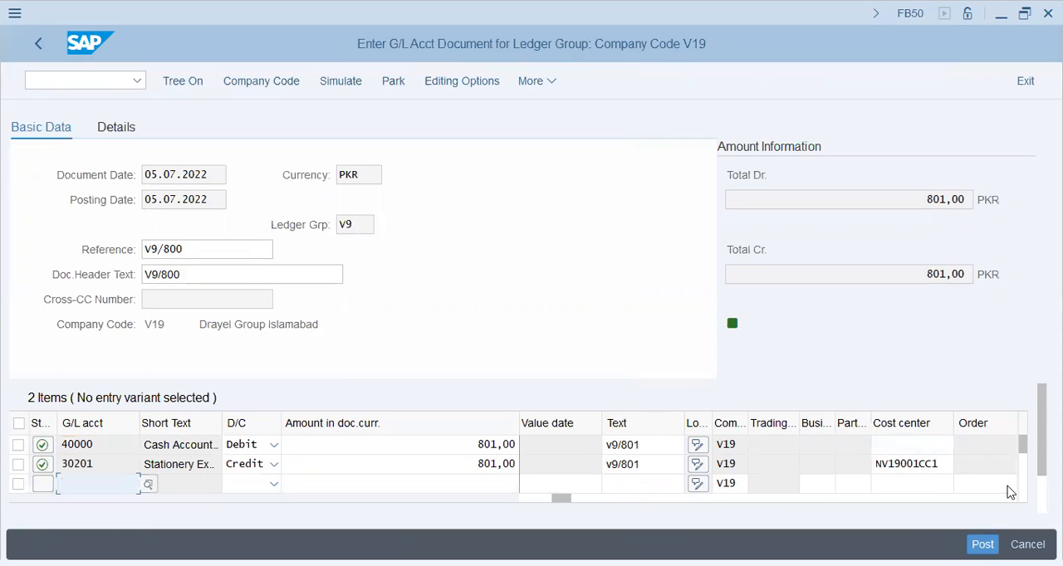
pyautogui.click(984, 545)
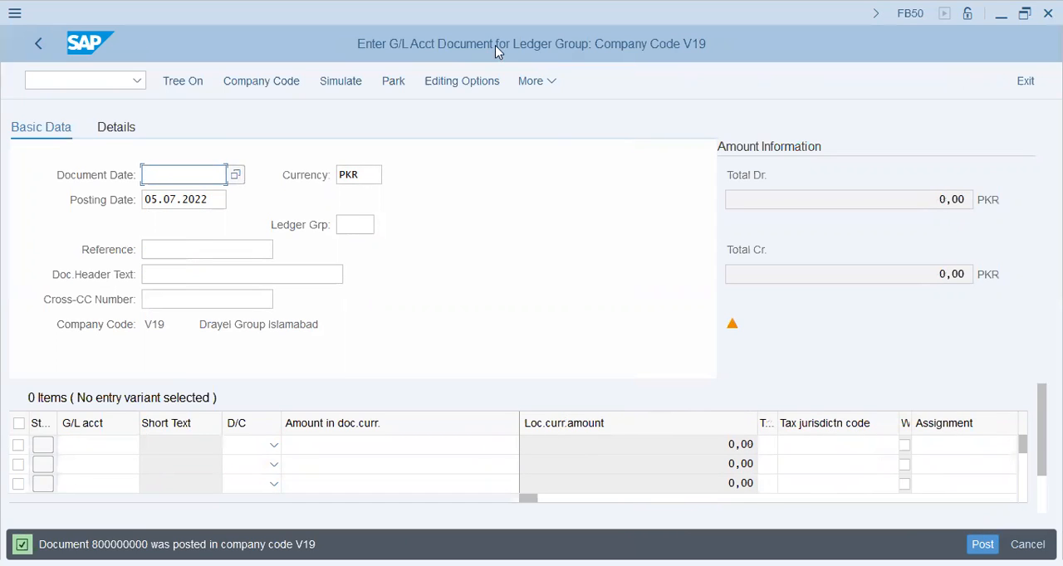
# - Display the posted document, examine its ledger group and return to G/L document entry
pyautogui.click(528, 81)
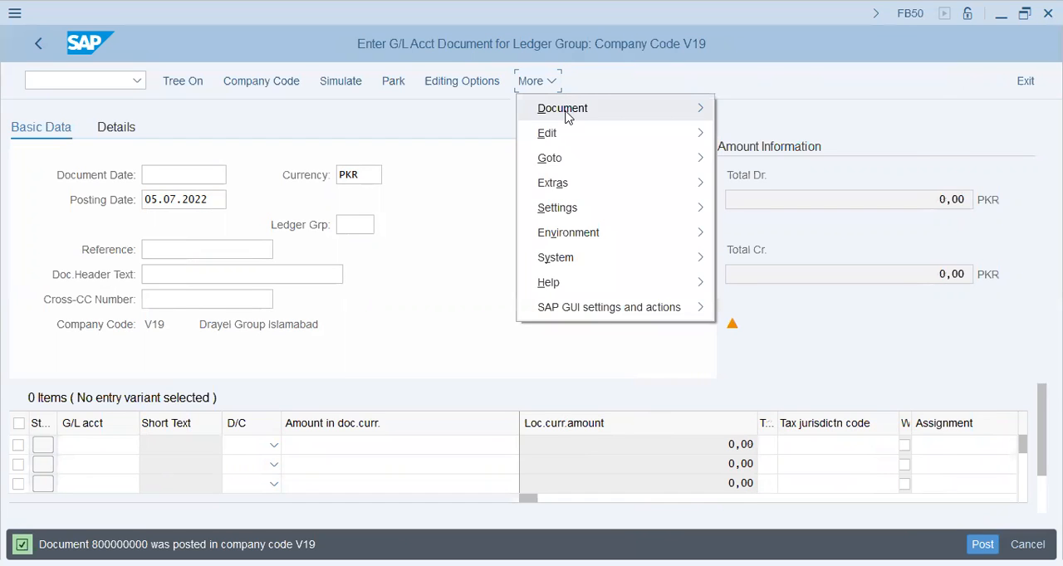
pyautogui.click(567, 117)
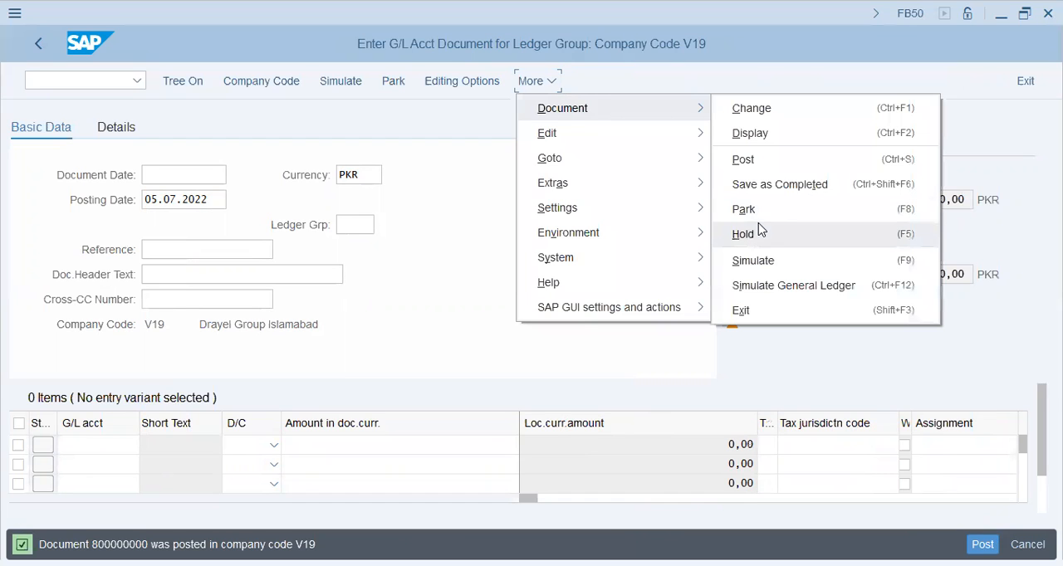
pyautogui.click(765, 133)
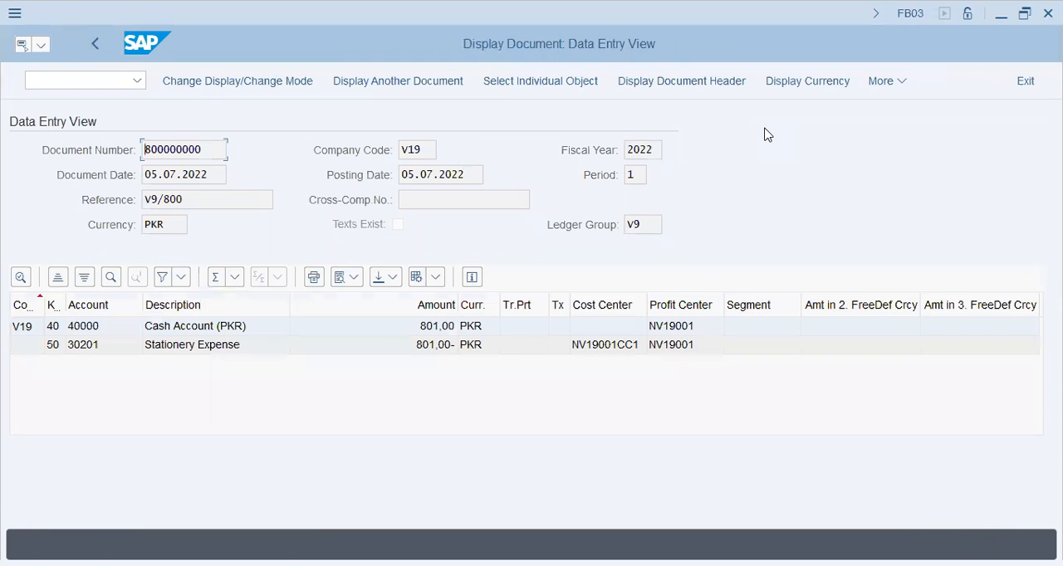
pyautogui.click(649, 219)
pyautogui.click(99, 45)
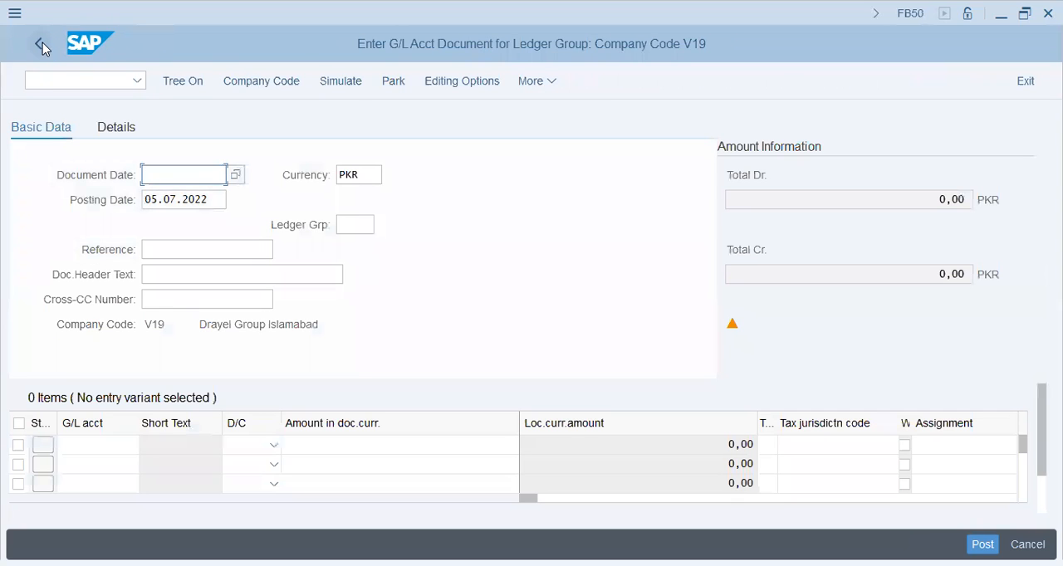
# - Exit G/L document entry, discarding the empty document, and collapse the Document Entry folder under General Ledger
pyautogui.click(39, 46)
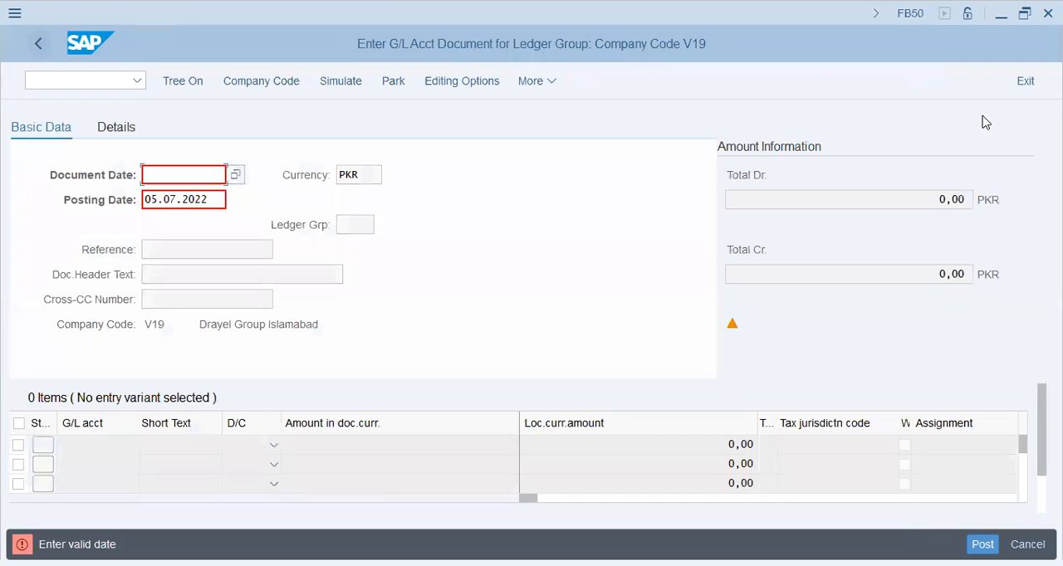
pyautogui.click(1026, 82)
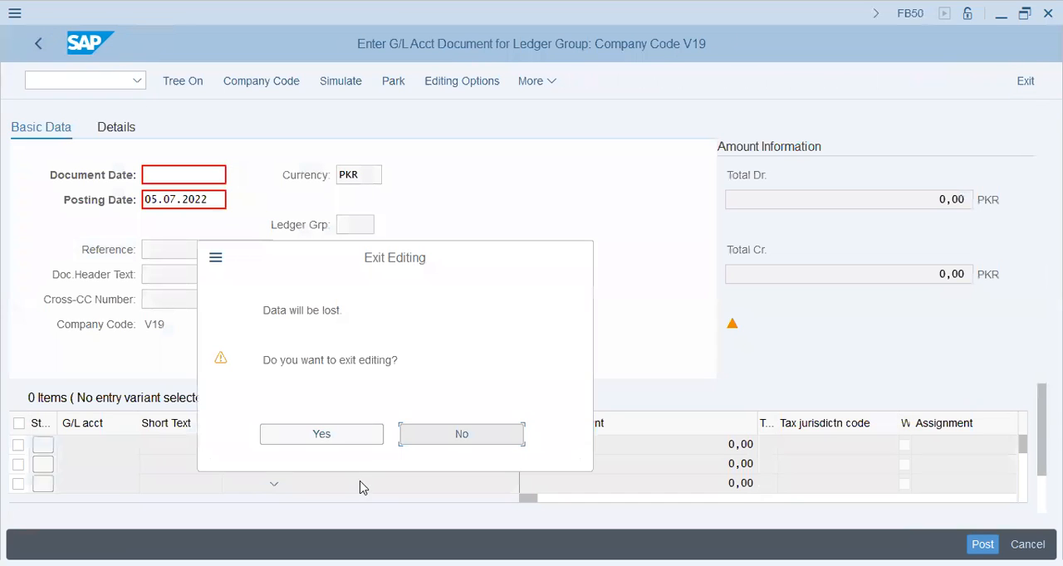
pyautogui.click(342, 429)
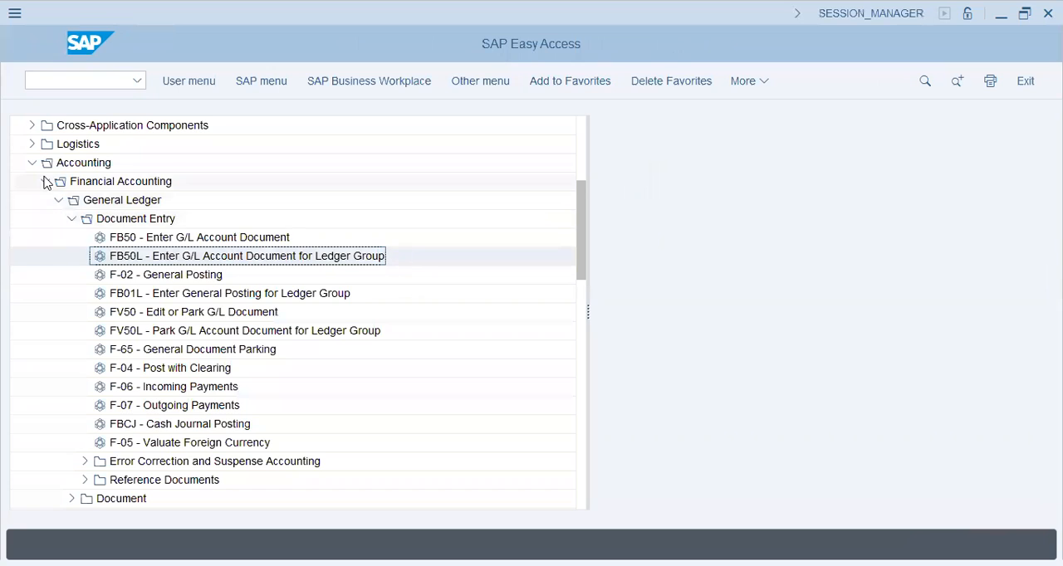
pyautogui.click(72, 219)
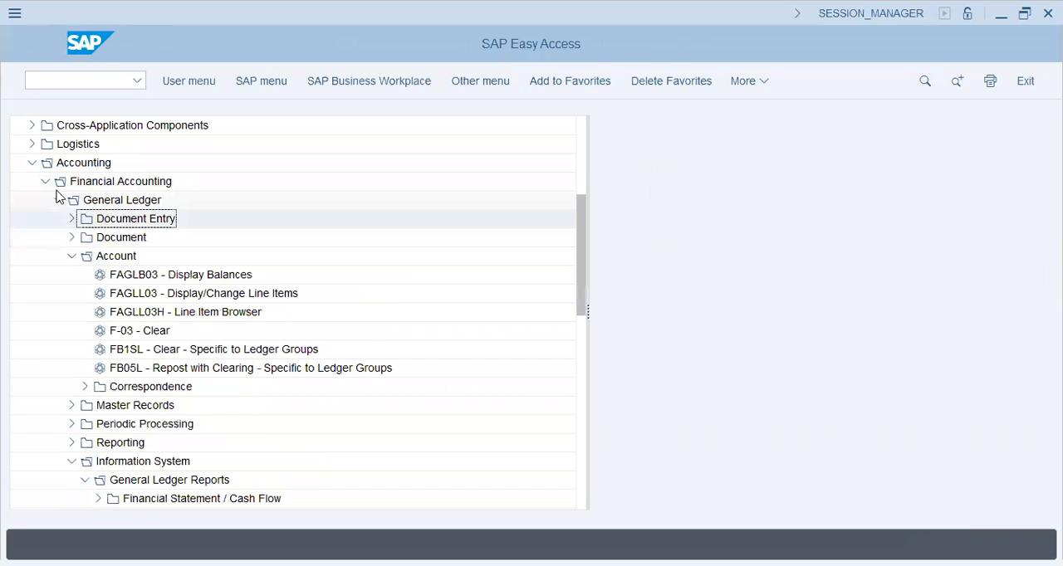
# - View the selection screens of FAGLL03H Line Item Browser and FAGLL03 Display/Change Line Items, leaving each again
pyautogui.click(237, 311)
pyautogui.click(218, 279)
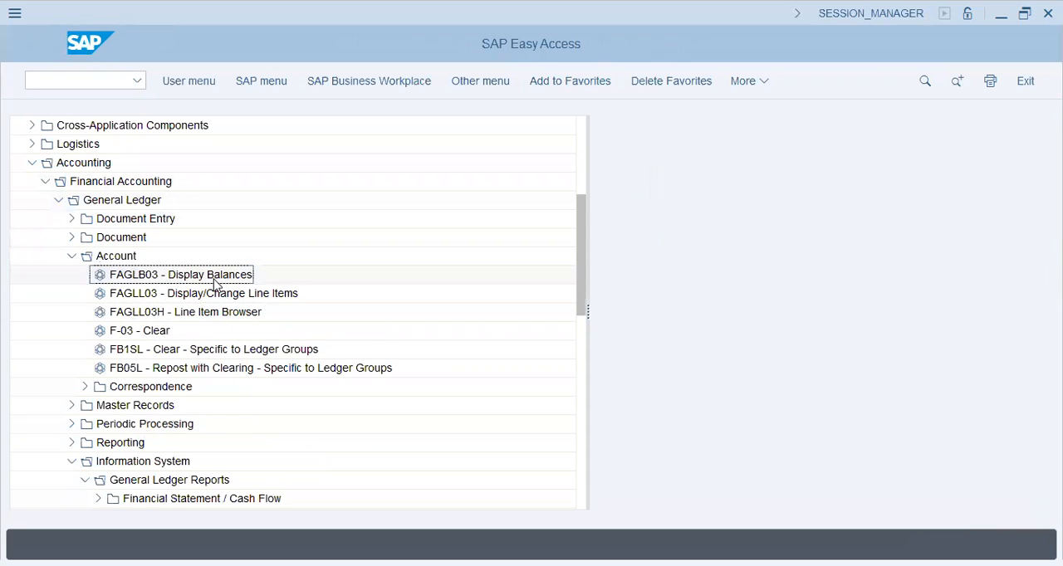
pyautogui.click(173, 315)
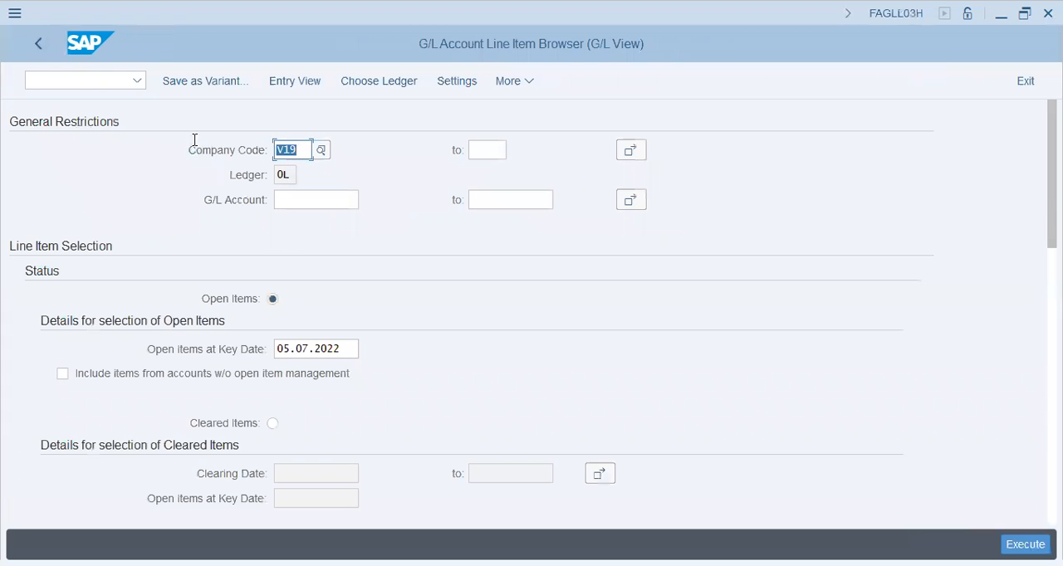
pyautogui.click(30, 41)
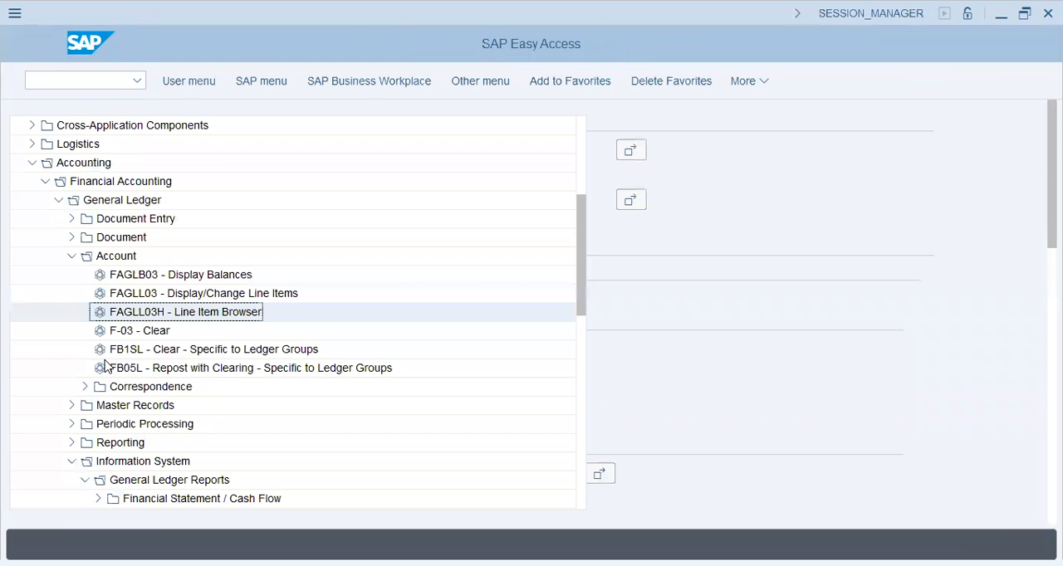
pyautogui.click(162, 275)
pyautogui.doubleClick(165, 294)
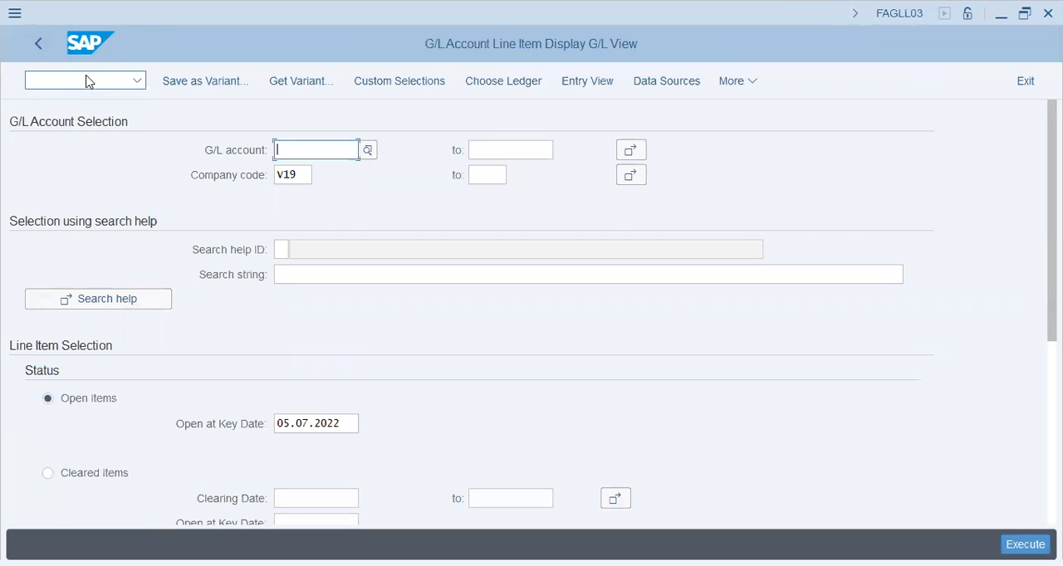
pyautogui.click(37, 47)
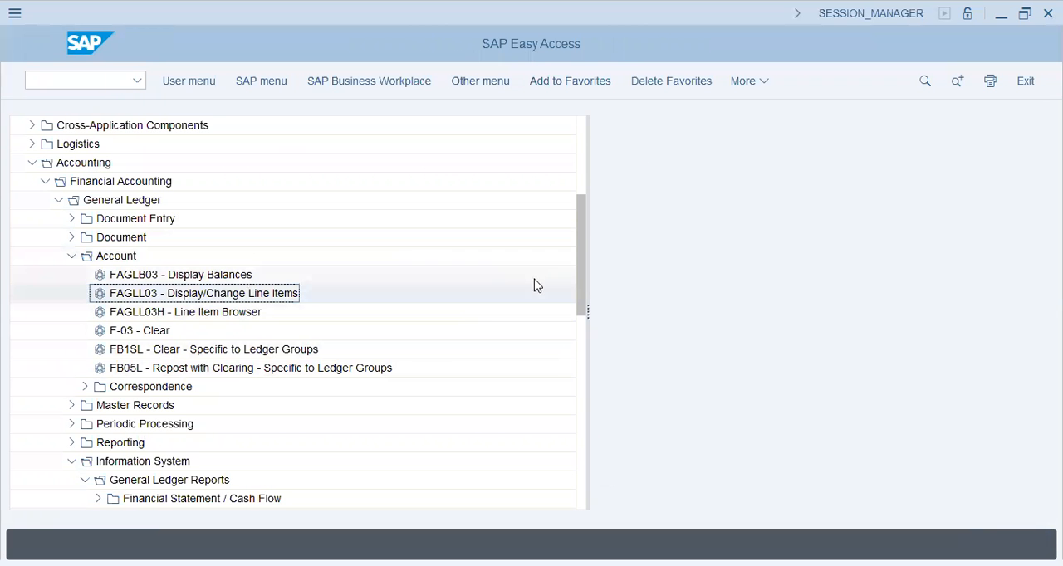
# - Browse the Financial Statement / Cash Flow and Account Balances folders under General Ledger Reports, collapsing each again
pyautogui.moveTo(581, 261); pyautogui.dragTo(579, 333)
pyautogui.click(98, 293)
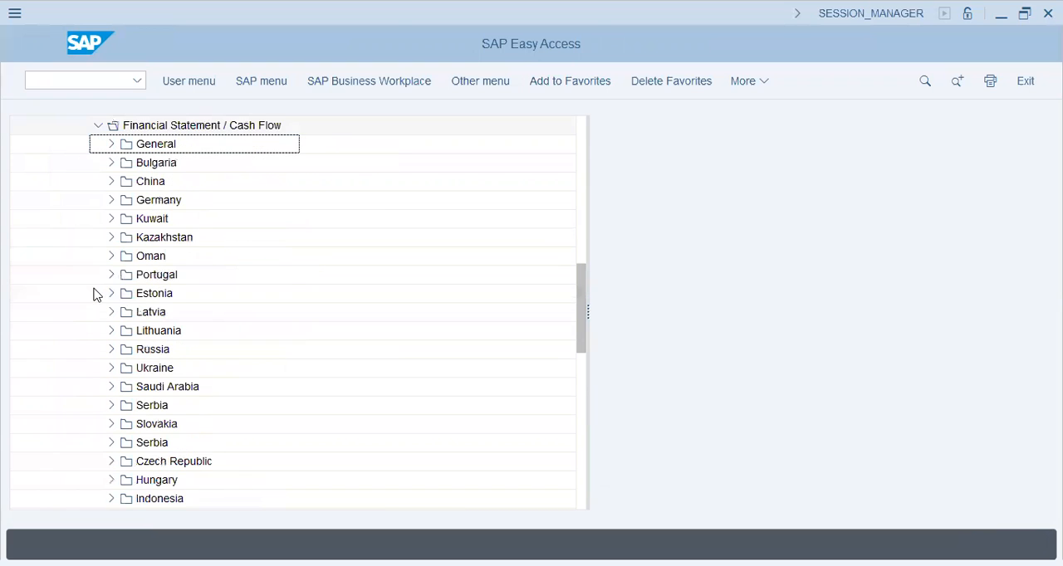
pyautogui.click(111, 144)
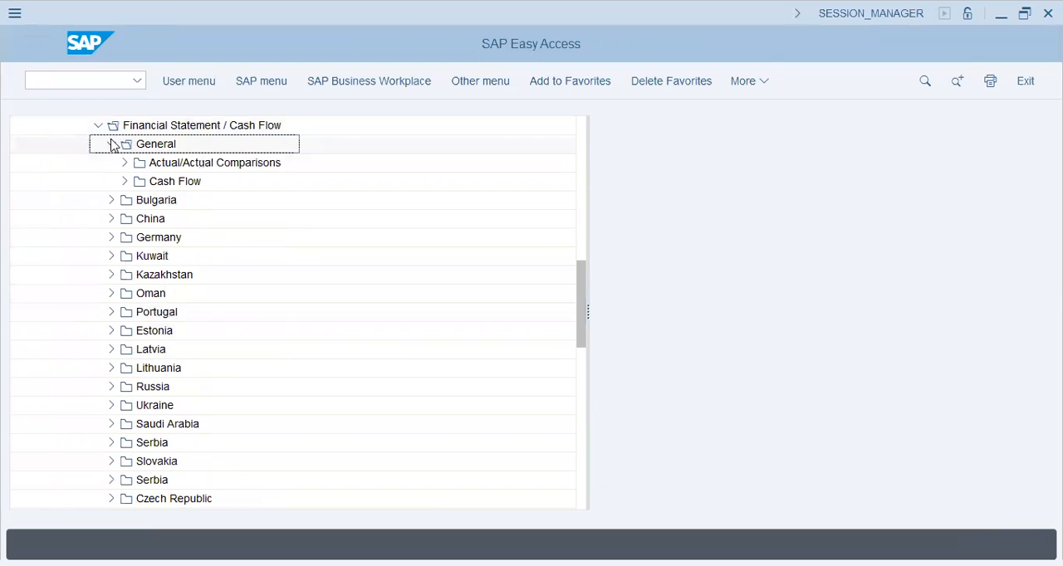
pyautogui.click(98, 125)
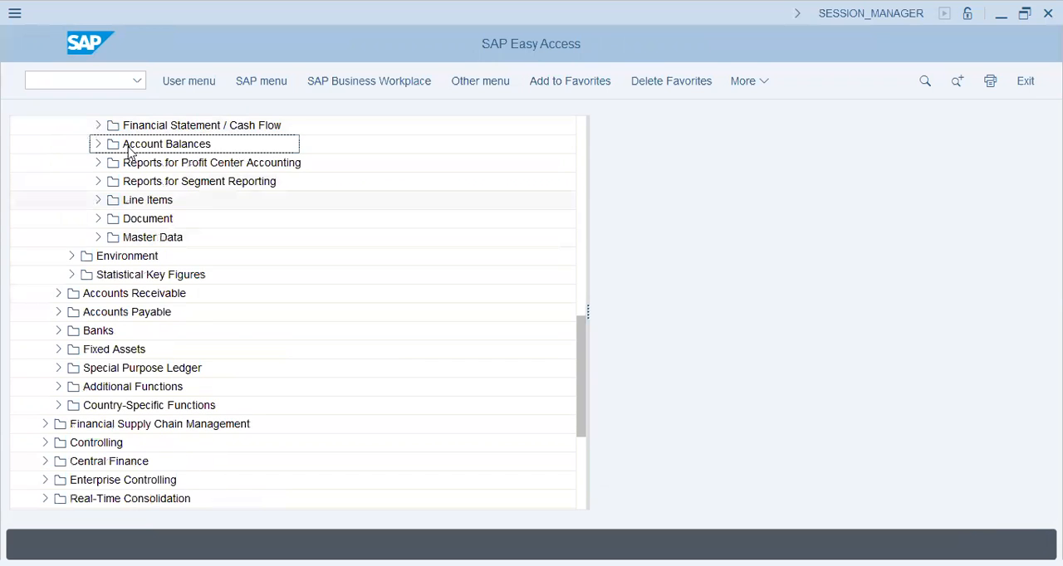
pyautogui.click(98, 144)
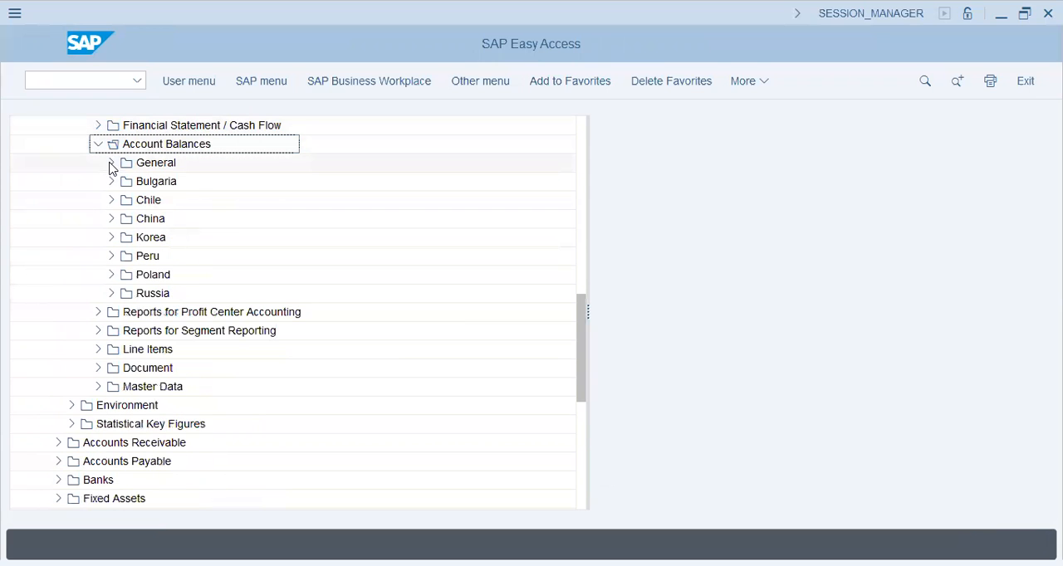
pyautogui.click(111, 163)
pyautogui.click(125, 182)
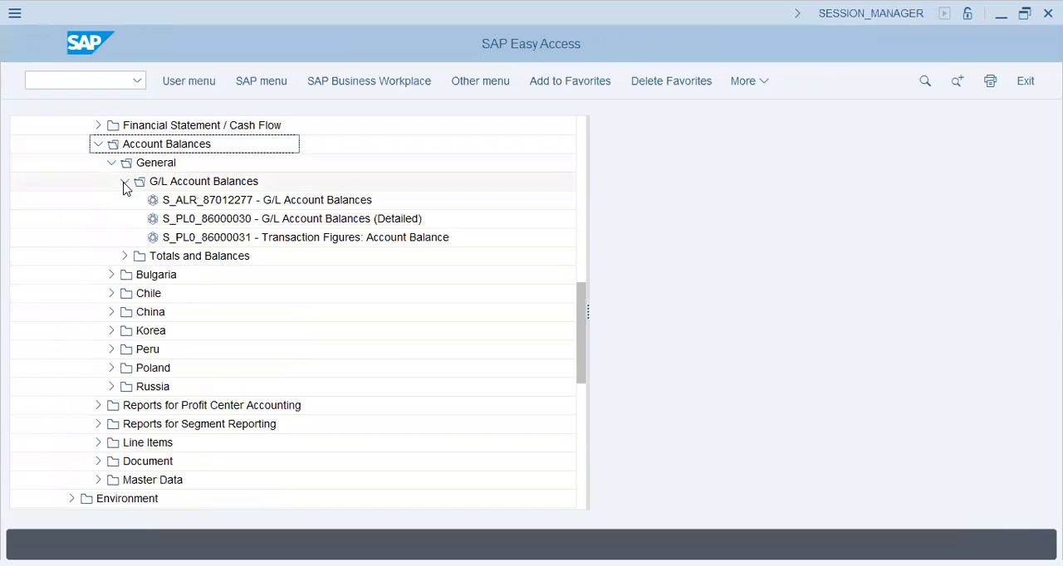
pyautogui.click(125, 182)
pyautogui.click(98, 144)
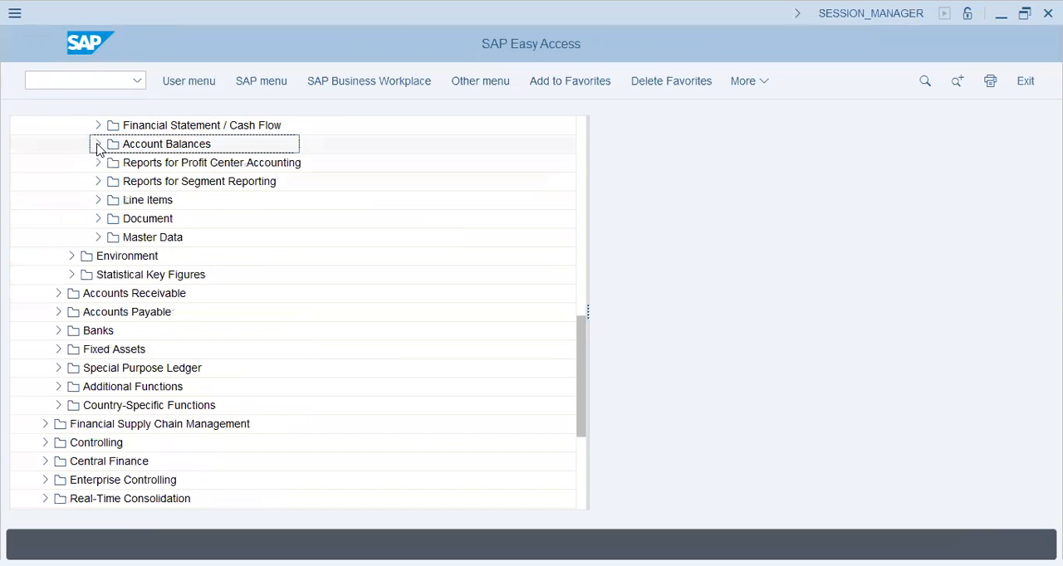
# - View the selection screens of FAGLB03 Display Balances and FAGLL03H Line Item Browser, leaving each again
pyautogui.moveTo(583, 353); pyautogui.dragTo(570, 261)
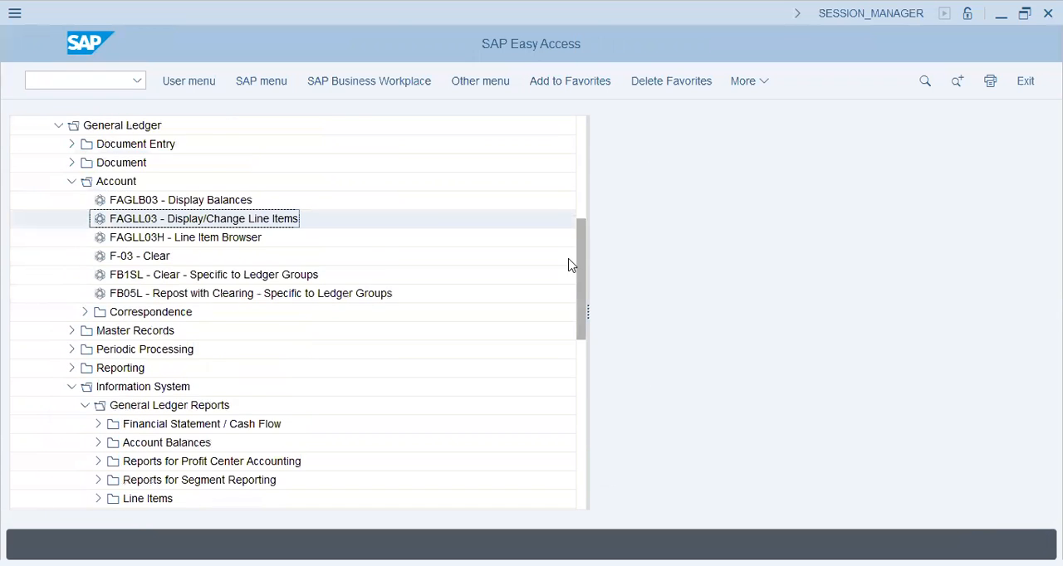
pyautogui.click(268, 275)
pyautogui.doubleClick(218, 199)
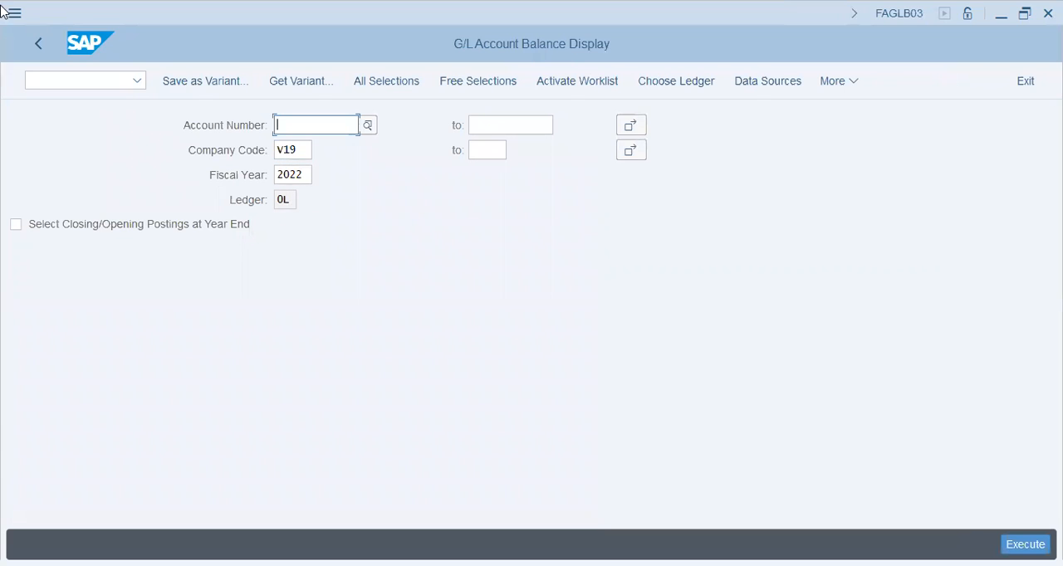
pyautogui.click(39, 45)
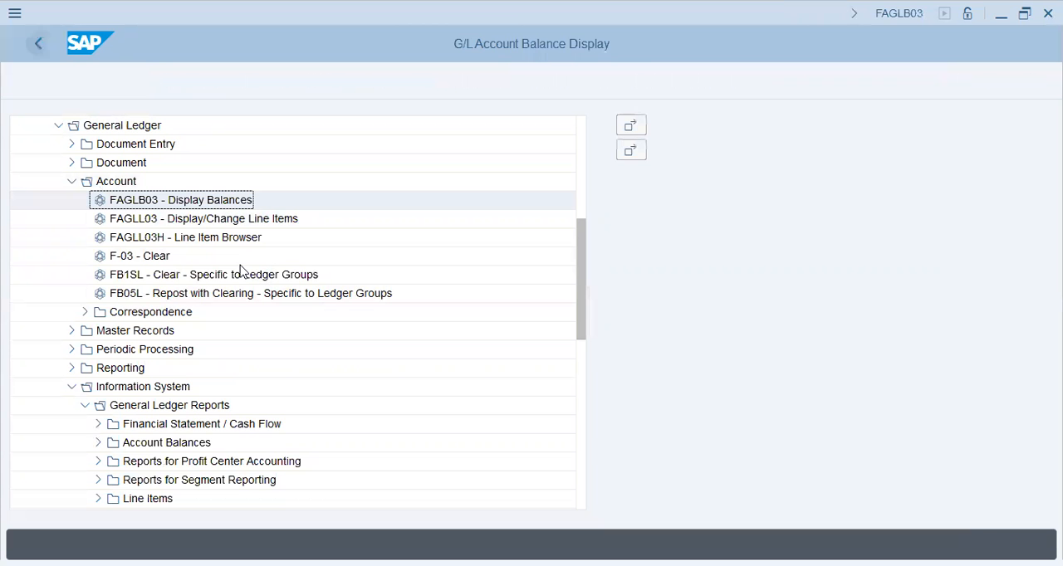
pyautogui.doubleClick(246, 238)
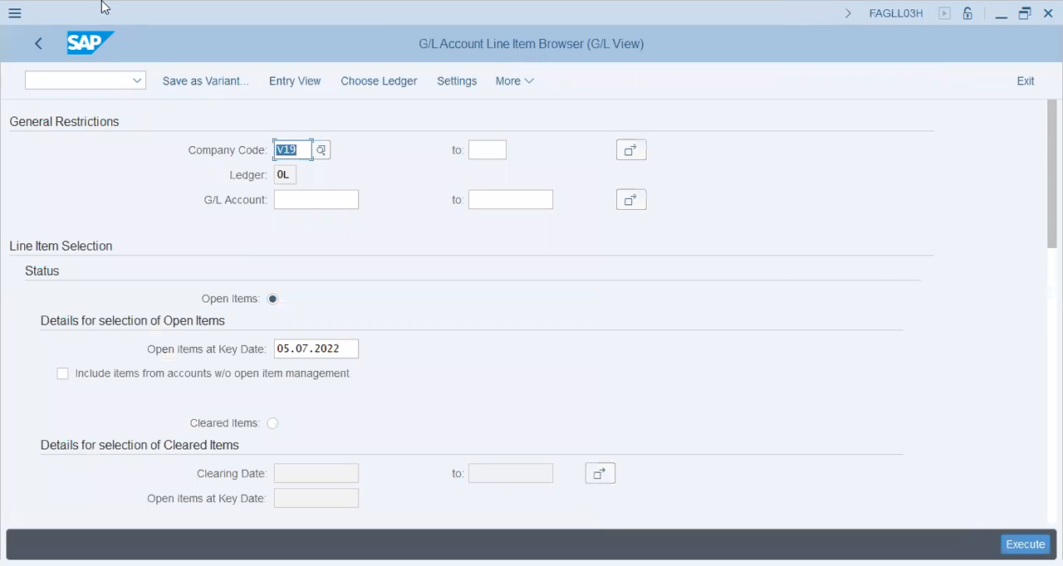
pyautogui.click(39, 44)
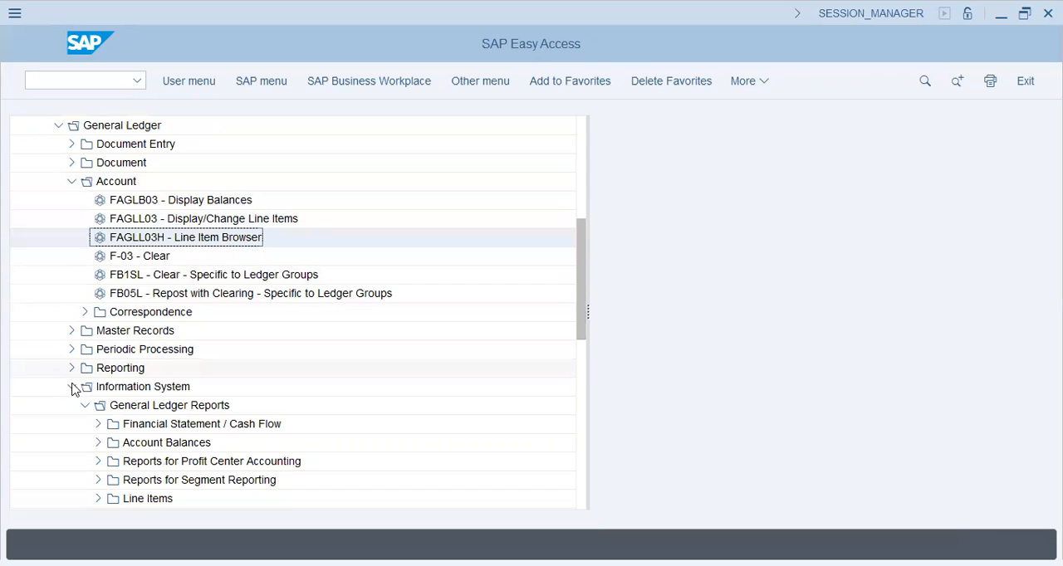
# - Open report S_ALR_87012277 G/L Account Balances from the general account balance reports of the General Ledger information system
pyautogui.click(86, 406)
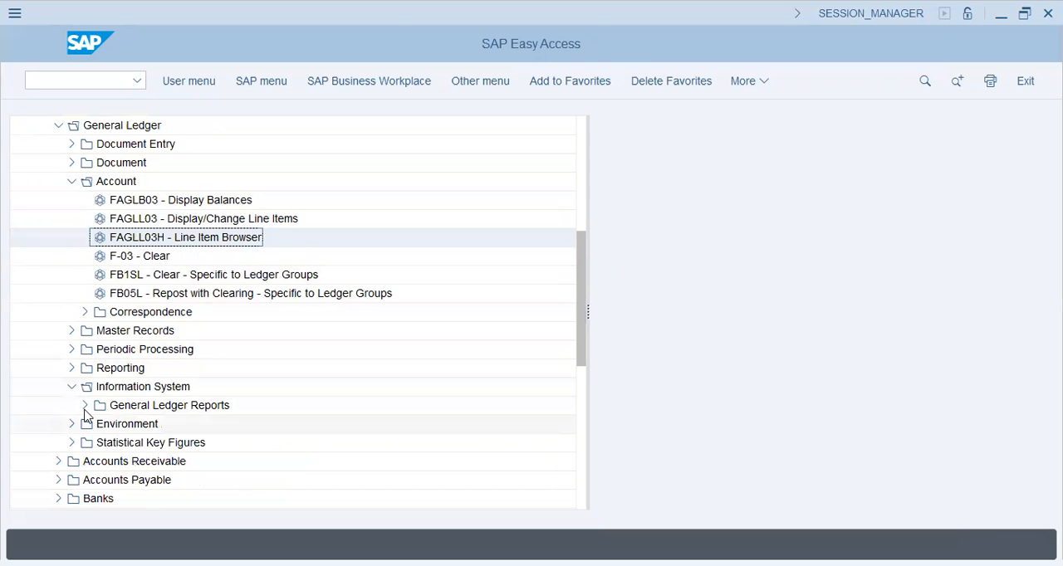
pyautogui.click(86, 407)
pyautogui.click(98, 405)
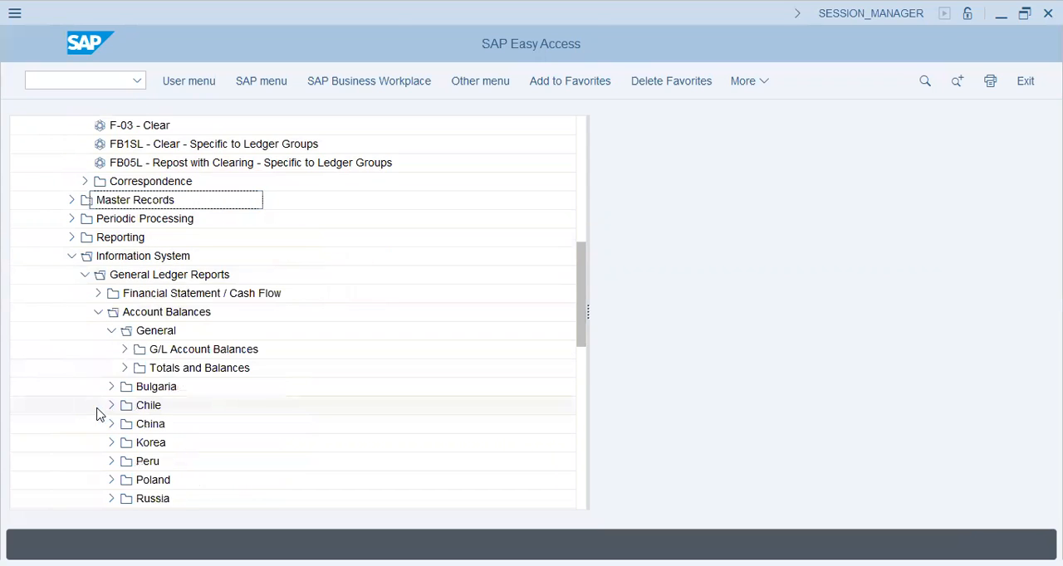
pyautogui.click(125, 350)
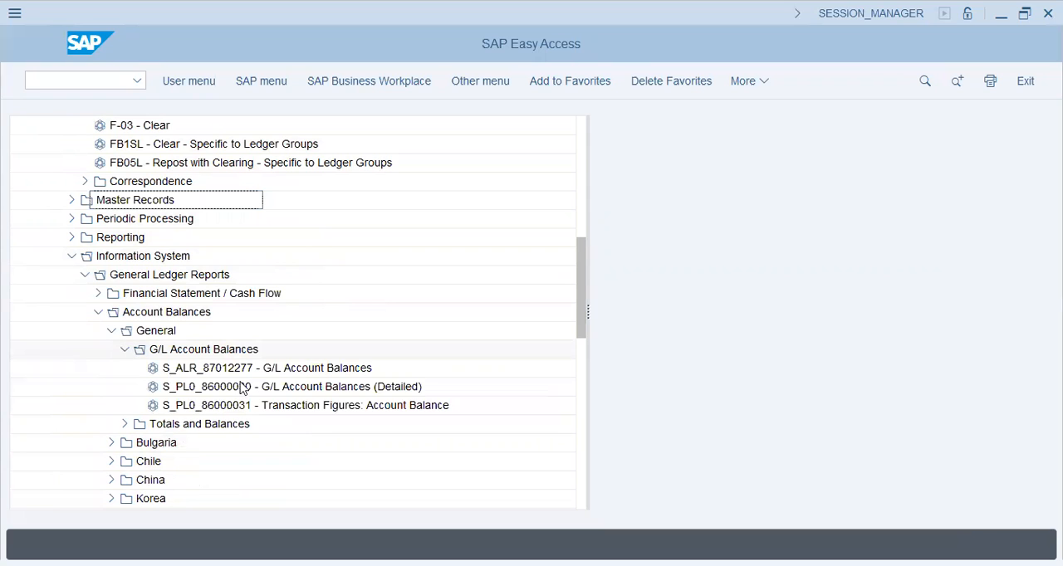
pyautogui.doubleClick(275, 374)
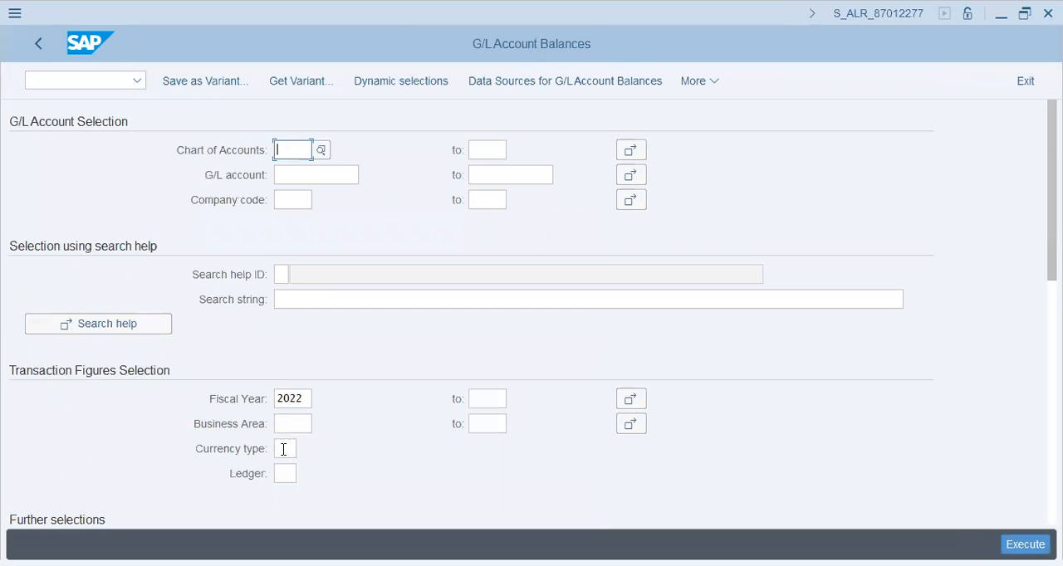
# - Run the G/L Account Balances report for ledger V9, look through the listed company codes and return to the selection
pyautogui.click(284, 473)
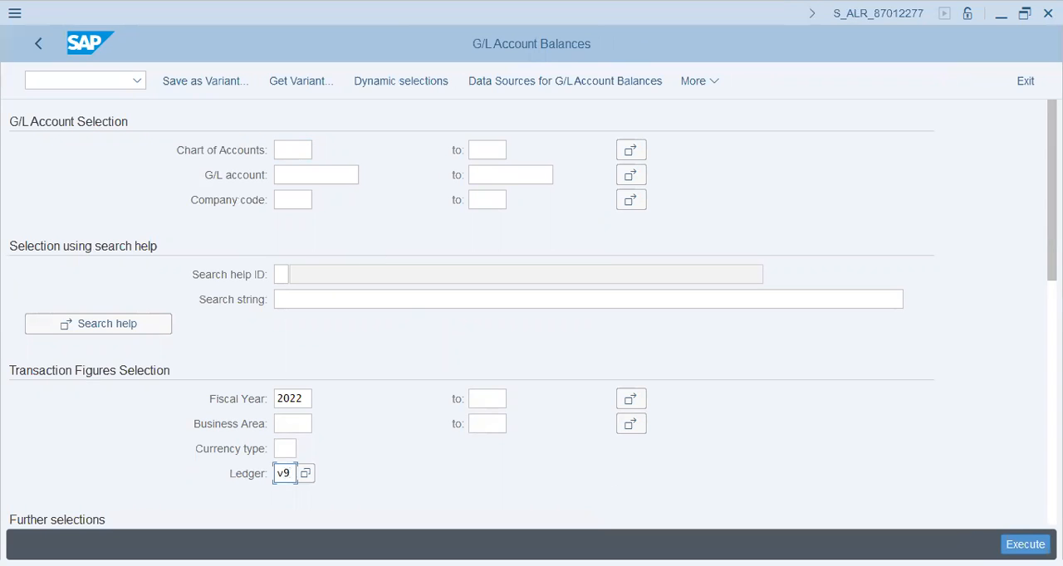
pyautogui.click(1025, 545)
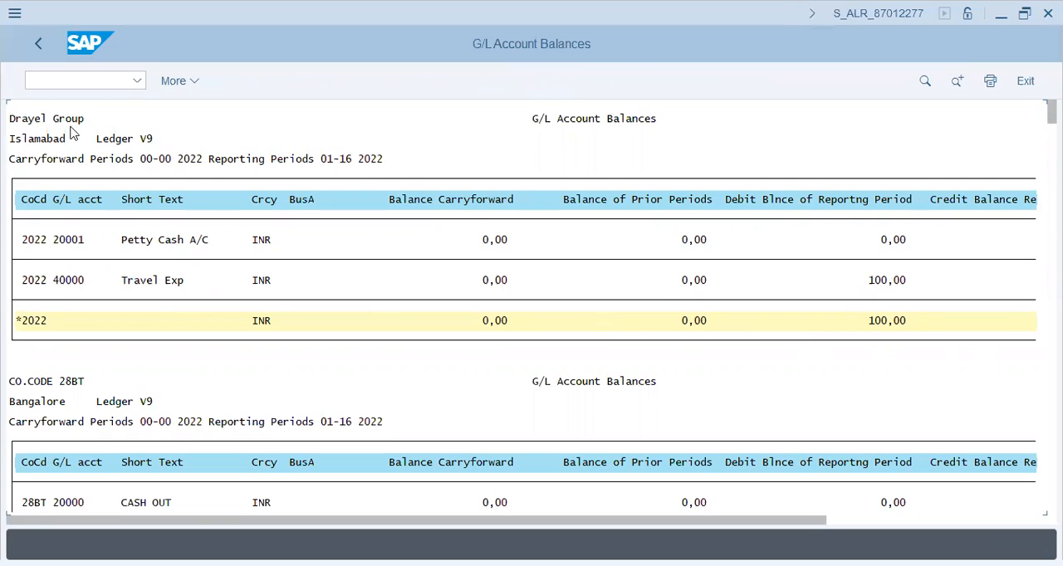
pyautogui.click(118, 402)
pyautogui.moveTo(1052, 112); pyautogui.dragTo(1052, 241)
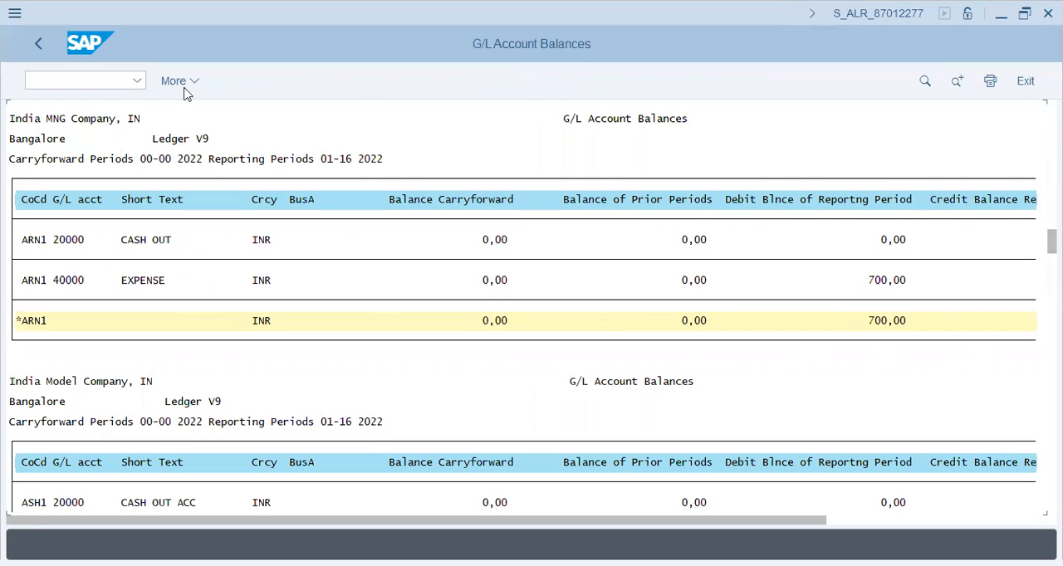
pyautogui.click(39, 43)
pyautogui.click(294, 174)
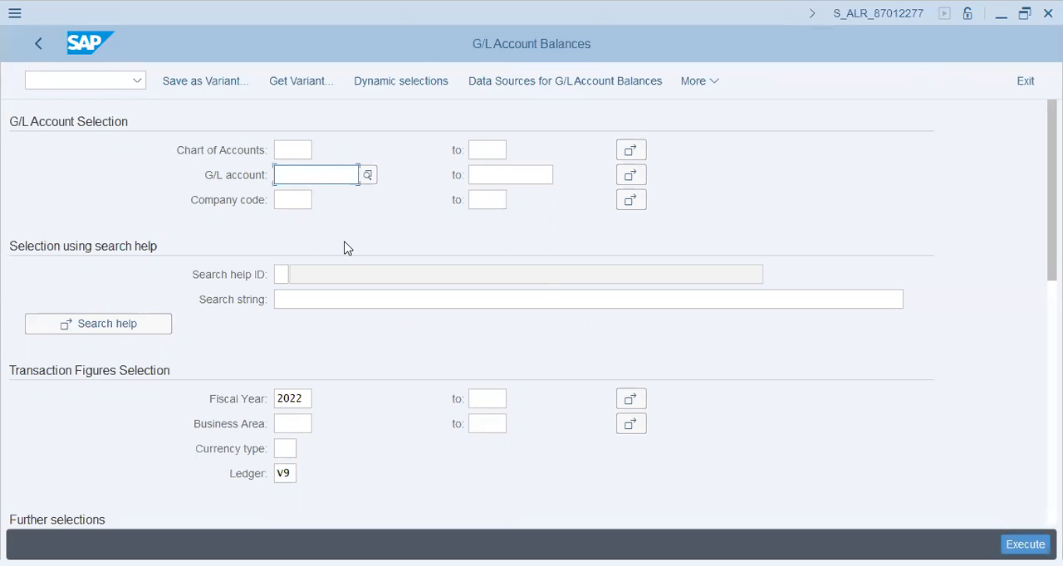
pyautogui.write('v19')
pyautogui.press('Tab')
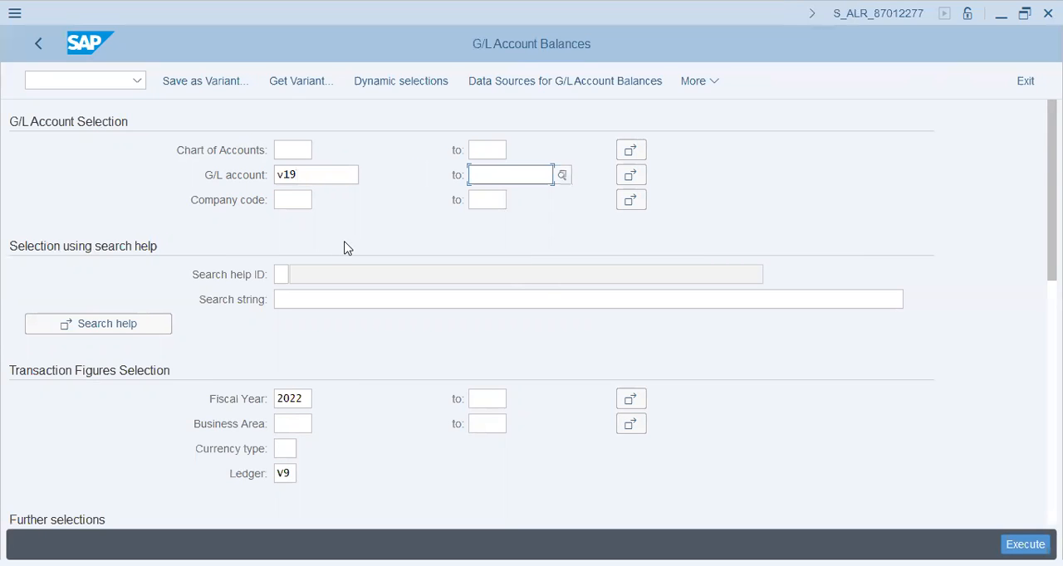
pyautogui.hotkey('shift', 'Tab')
pyautogui.press('Delete')
# - Restrict the G/L Account Balances selection to company code V19 and run the report
pyautogui.press('Down')
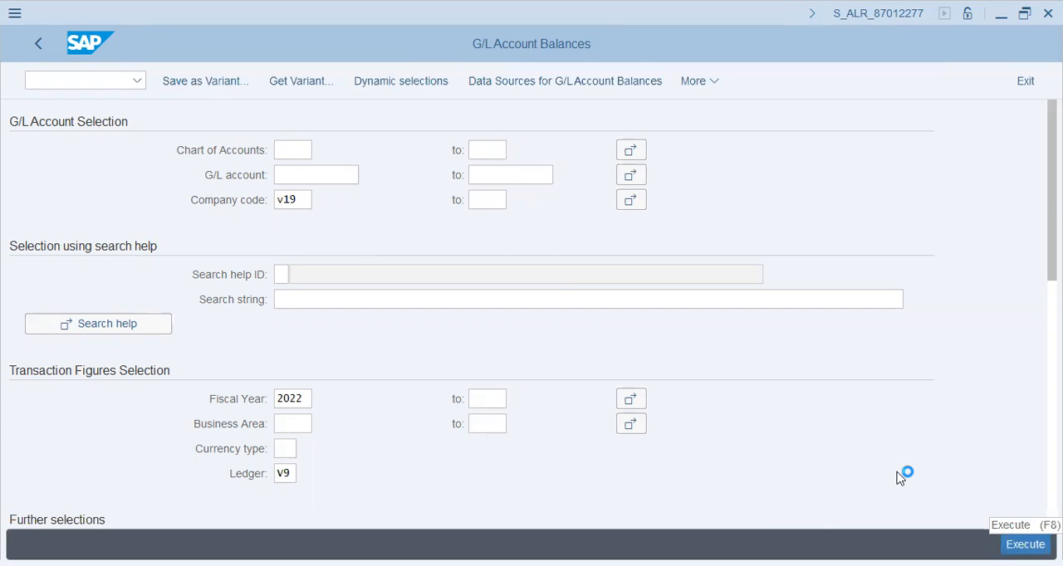
pyautogui.click(1024, 543)
# - Examine company code V19's debit, credit and accumulated balances in ledger V9, then leave the report and its selection screen
pyautogui.click(852, 281)
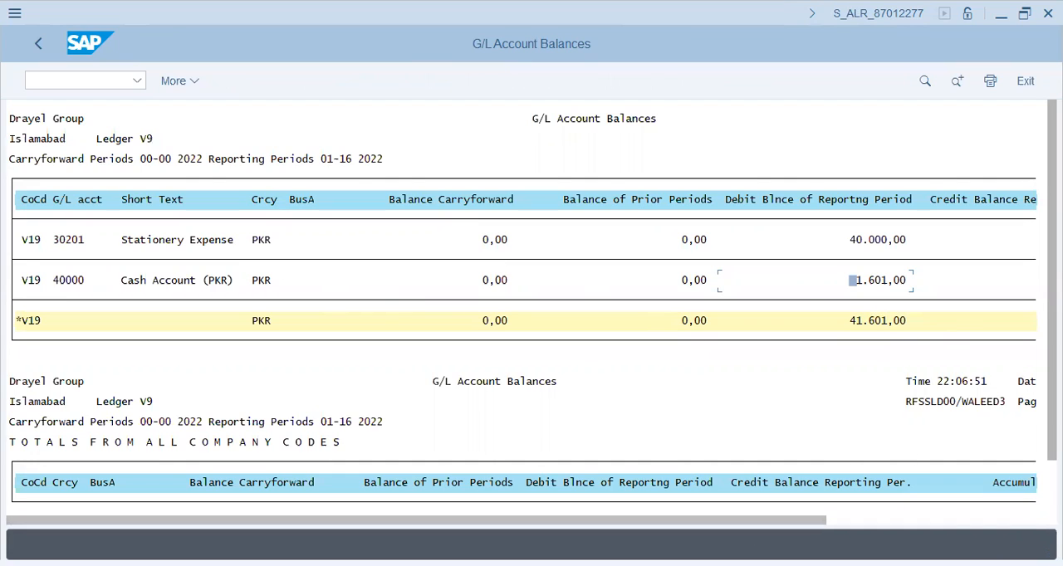
pyautogui.scroll(-1, 929, 461)
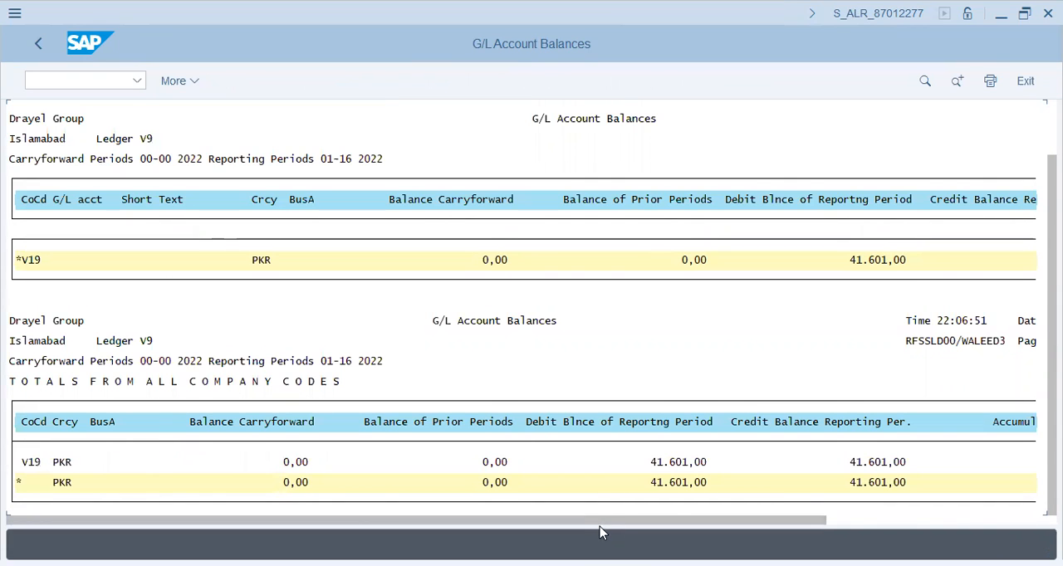
pyautogui.moveTo(626, 522); pyautogui.dragTo(852, 522)
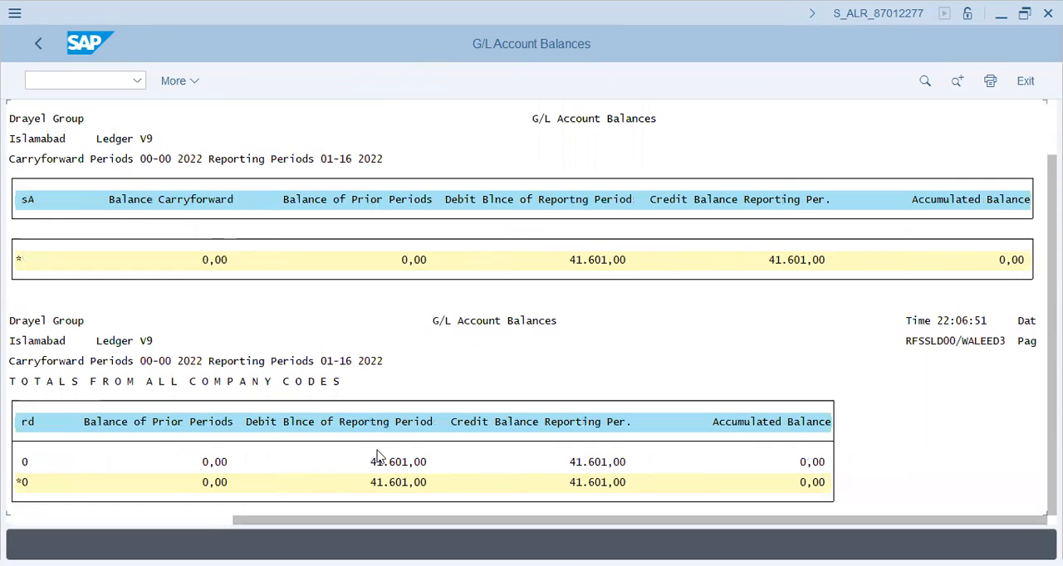
pyautogui.click(149, 344)
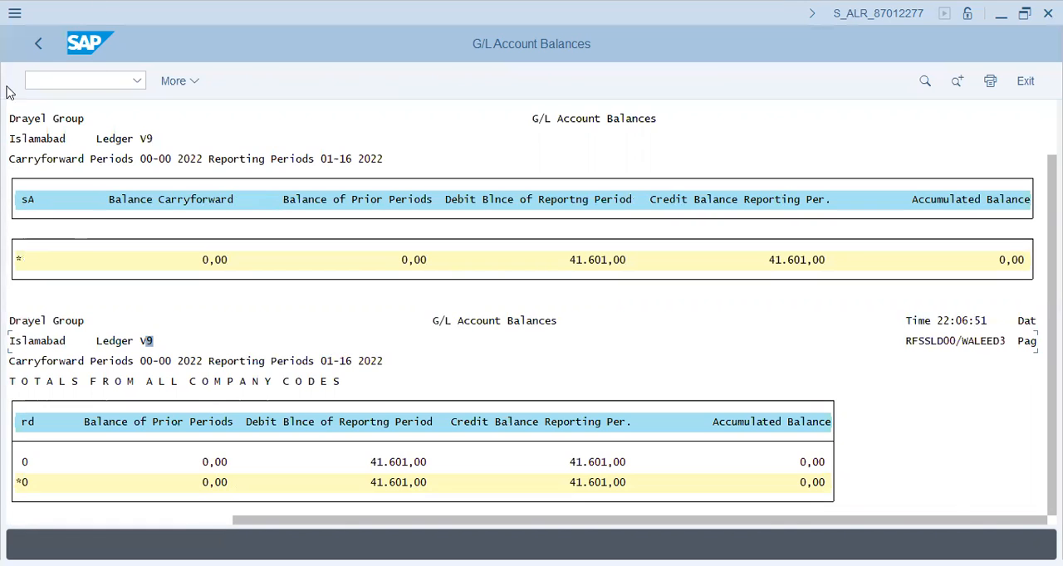
pyautogui.click(39, 52)
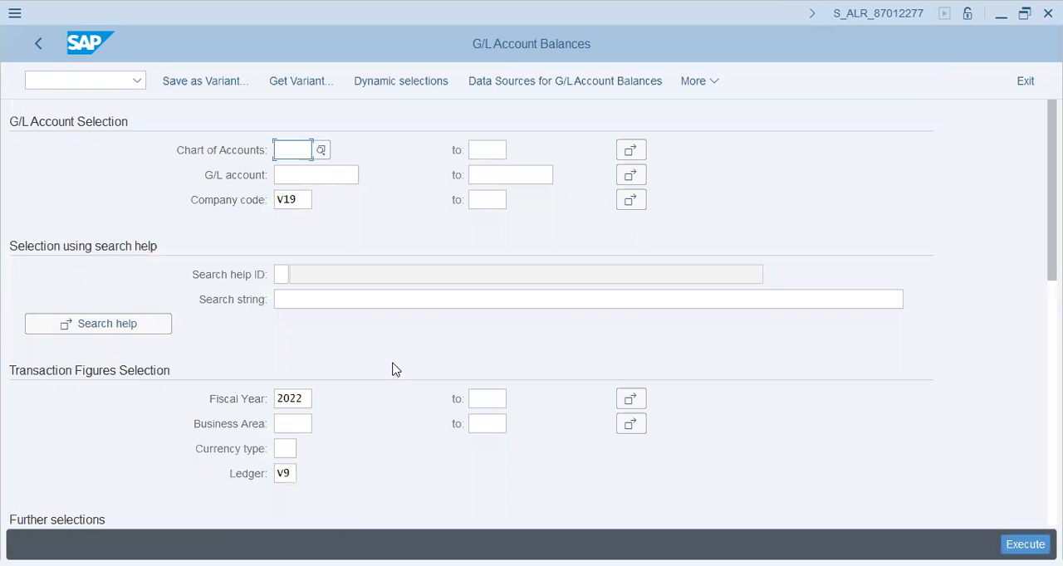
pyautogui.click(39, 45)
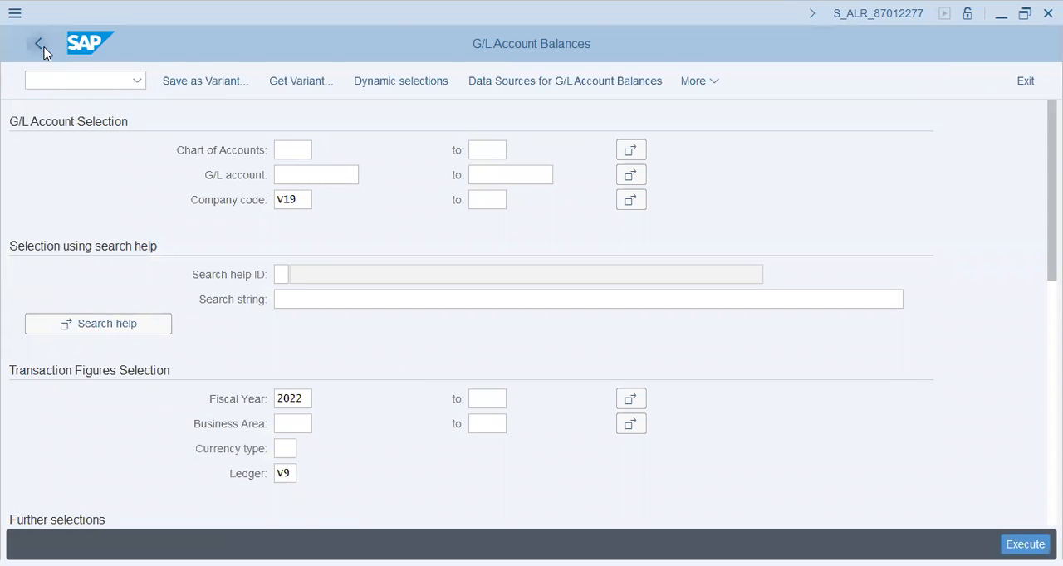